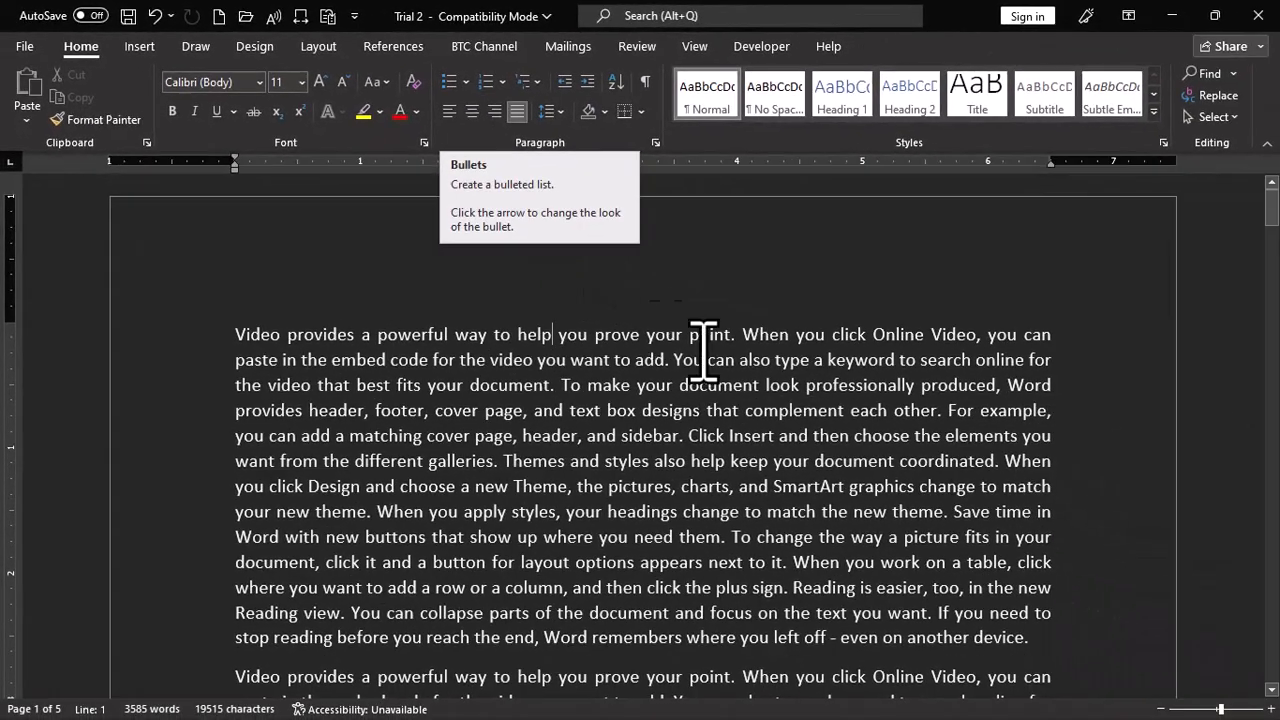
- Insert two blank lines after the first paragraph and start a bulleted list there
scroll(980, 472, down, 4)
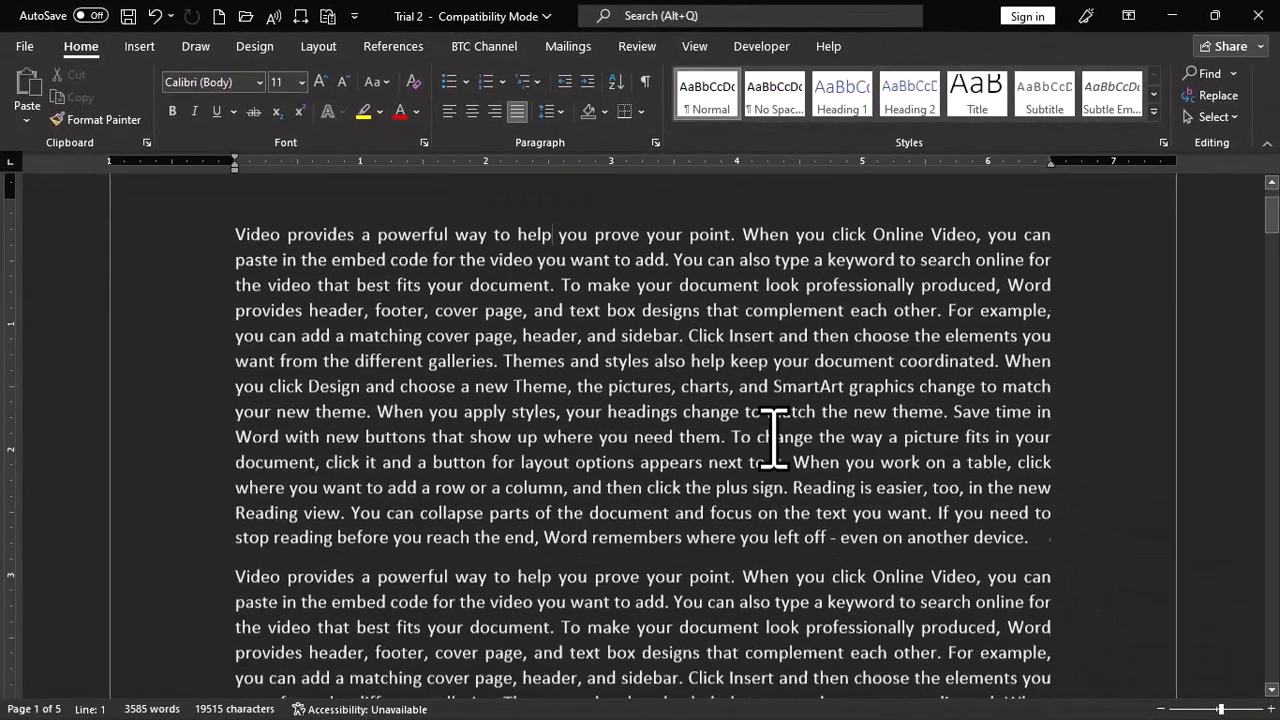
click(1074, 459)
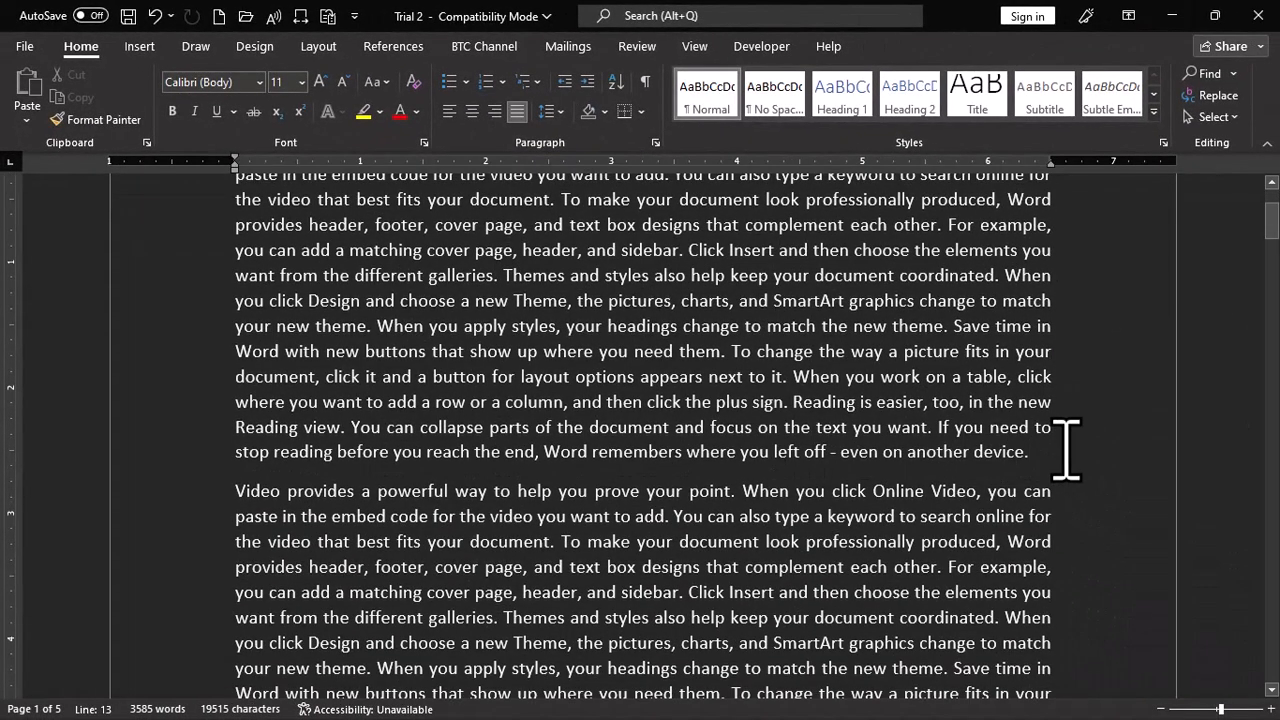
key(Return)
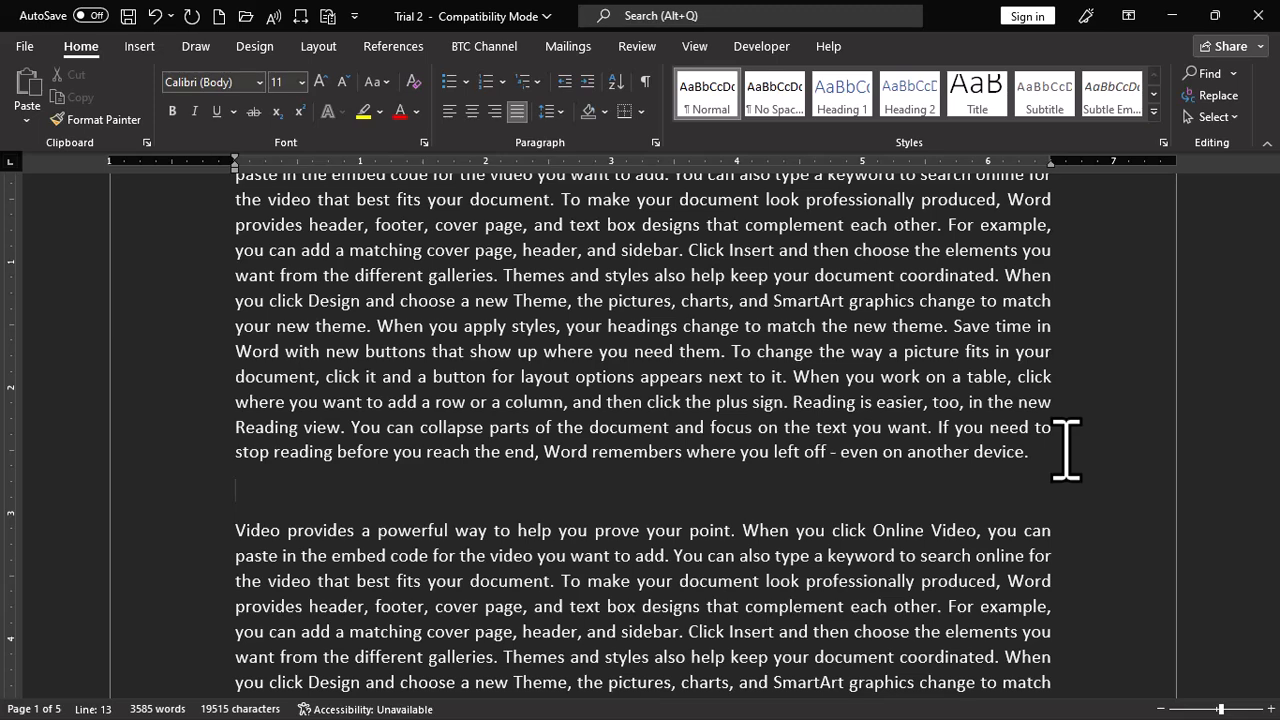
key(Return)
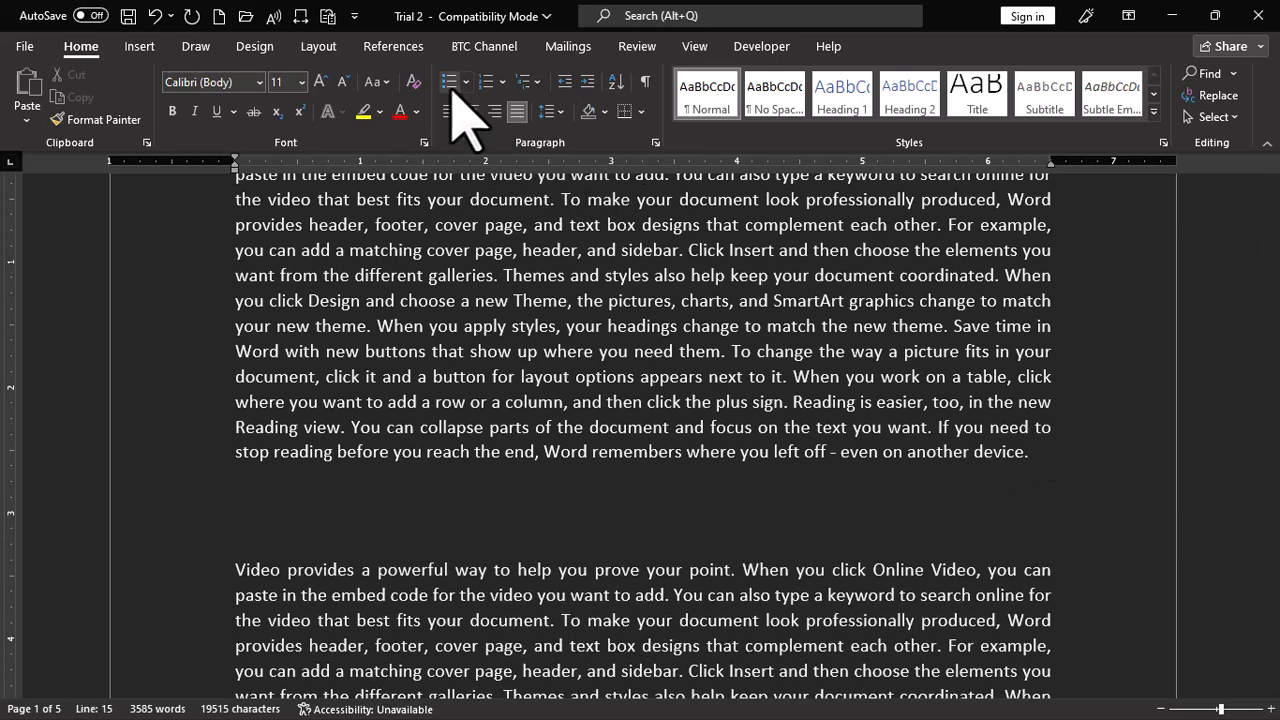
click(448, 84)
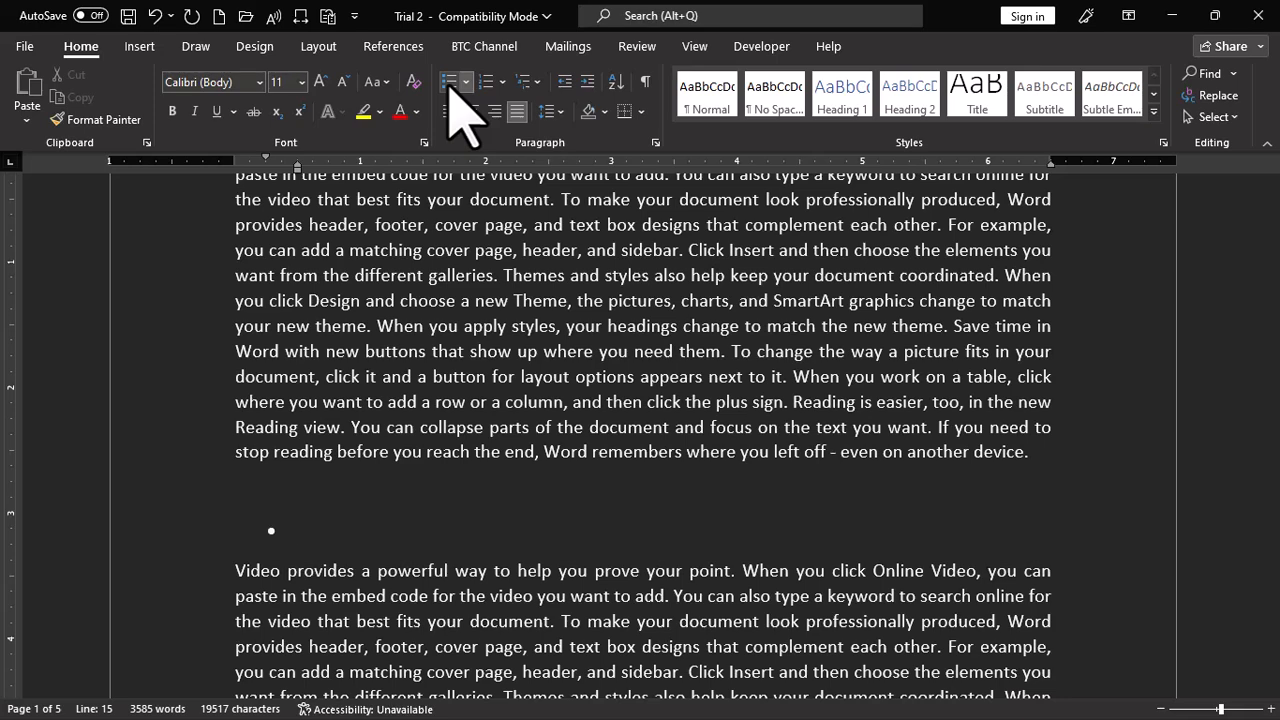
- Enter the bullet items Monitor, Mouse, Plotter and Printer
text(Monitor)
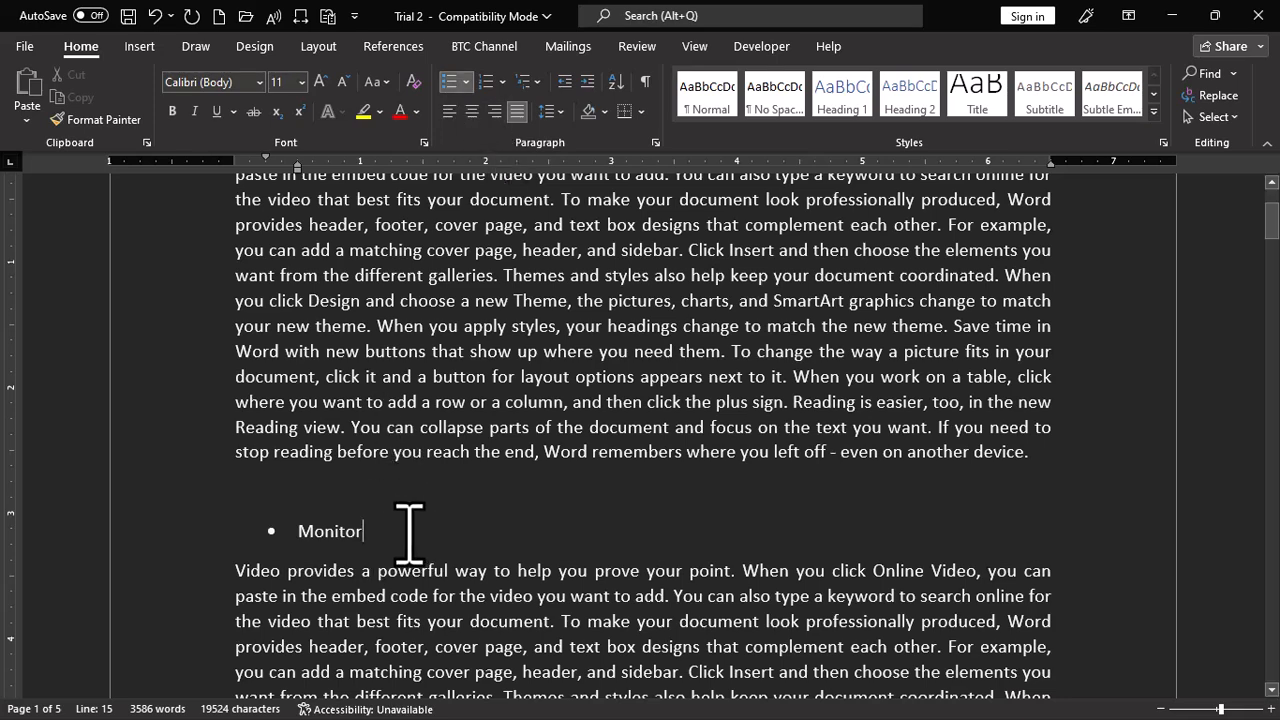
key(Return)
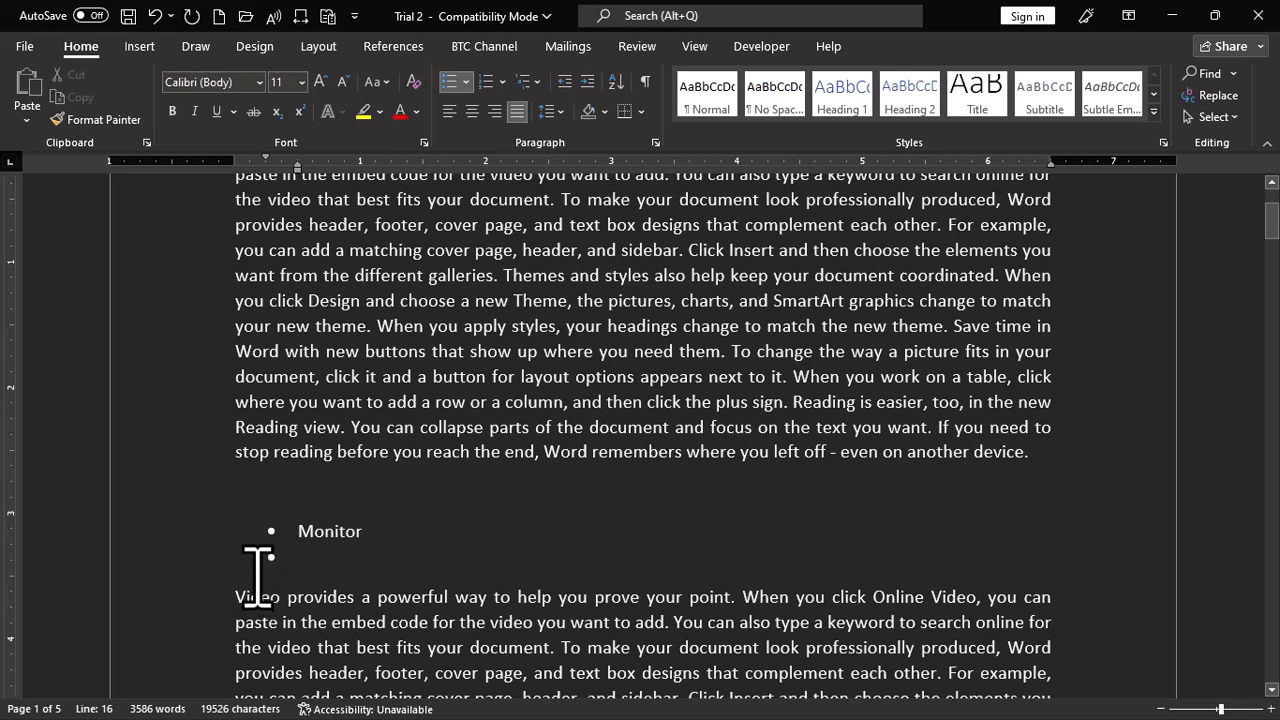
text(Mouse)
key(Return)
text(Plotter)
key(Return)
text(Printer)
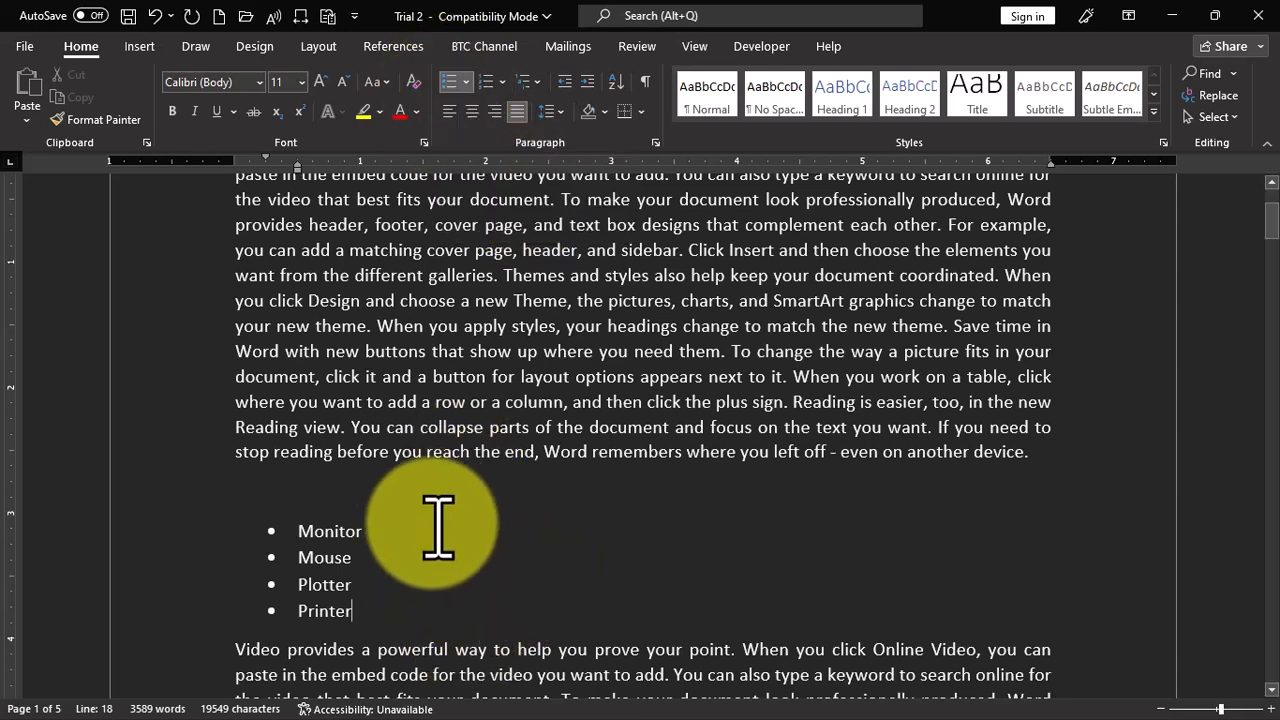
- Insert two blank lines between the paragraphs on page 2, after the one ending "even on another device."
scroll(434, 523, down, 3)
scroll(438, 520, down, 4)
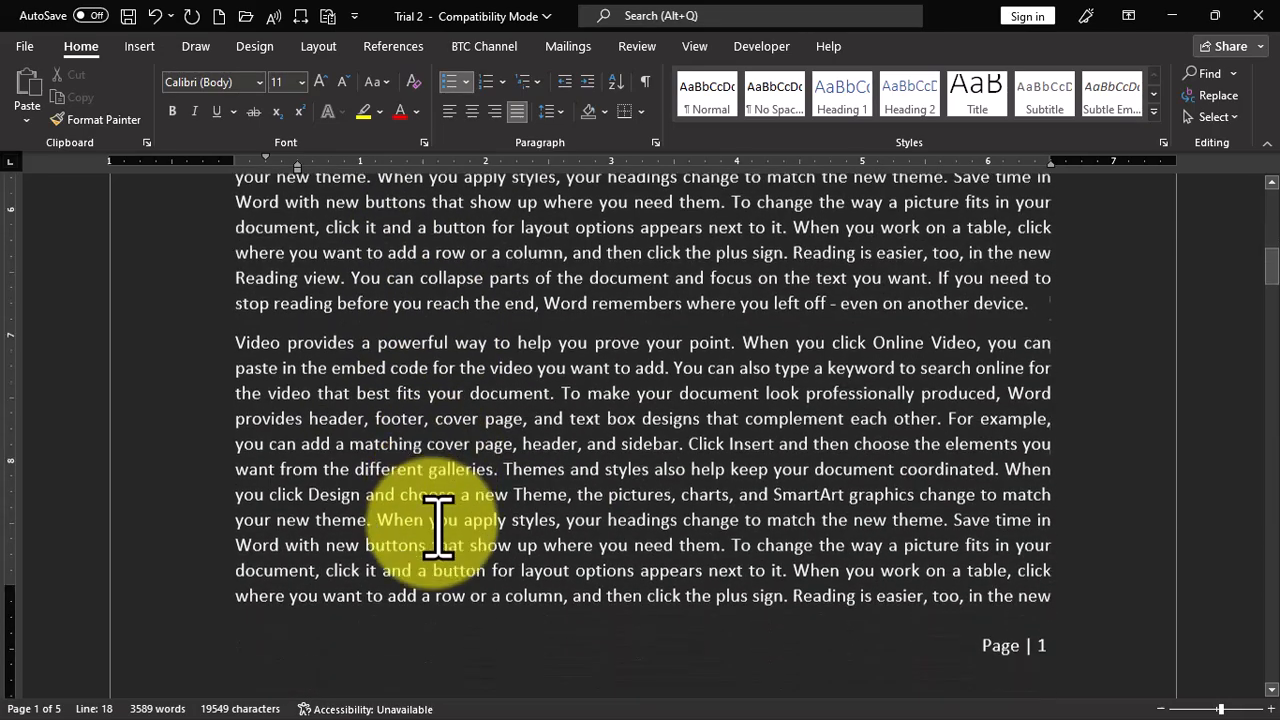
scroll(438, 415, down, 9)
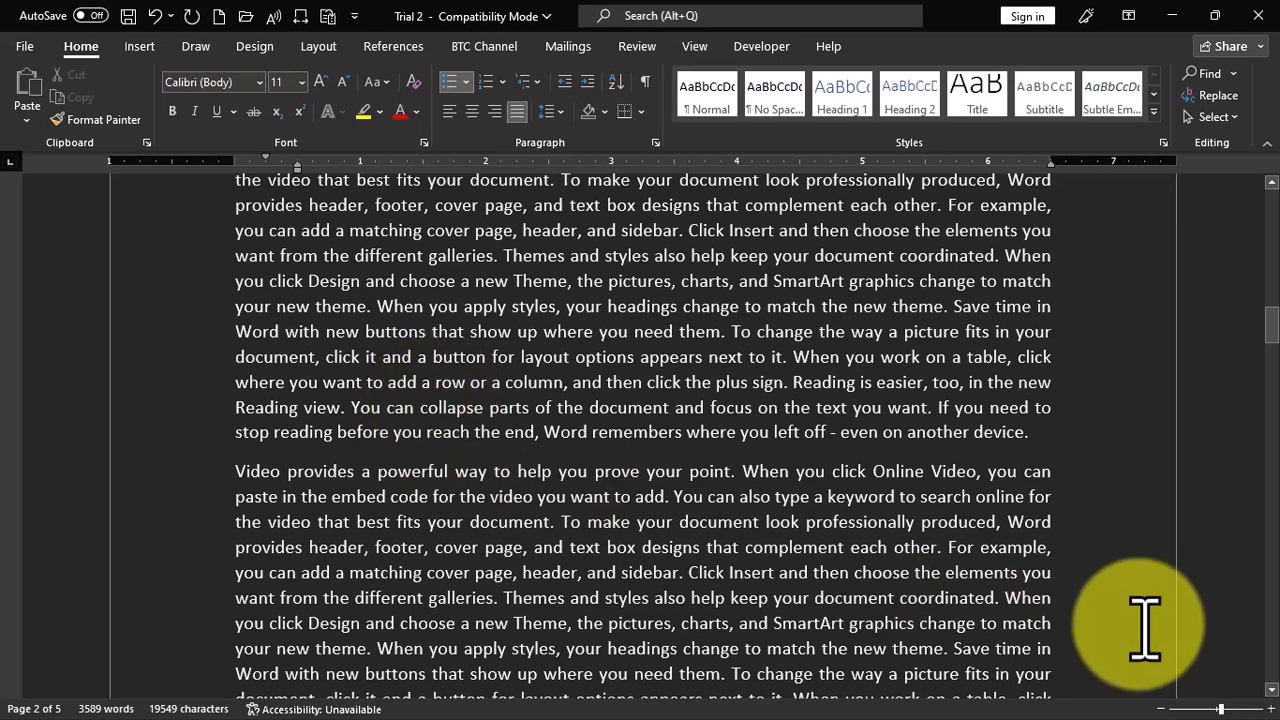
click(1054, 443)
key(Return)
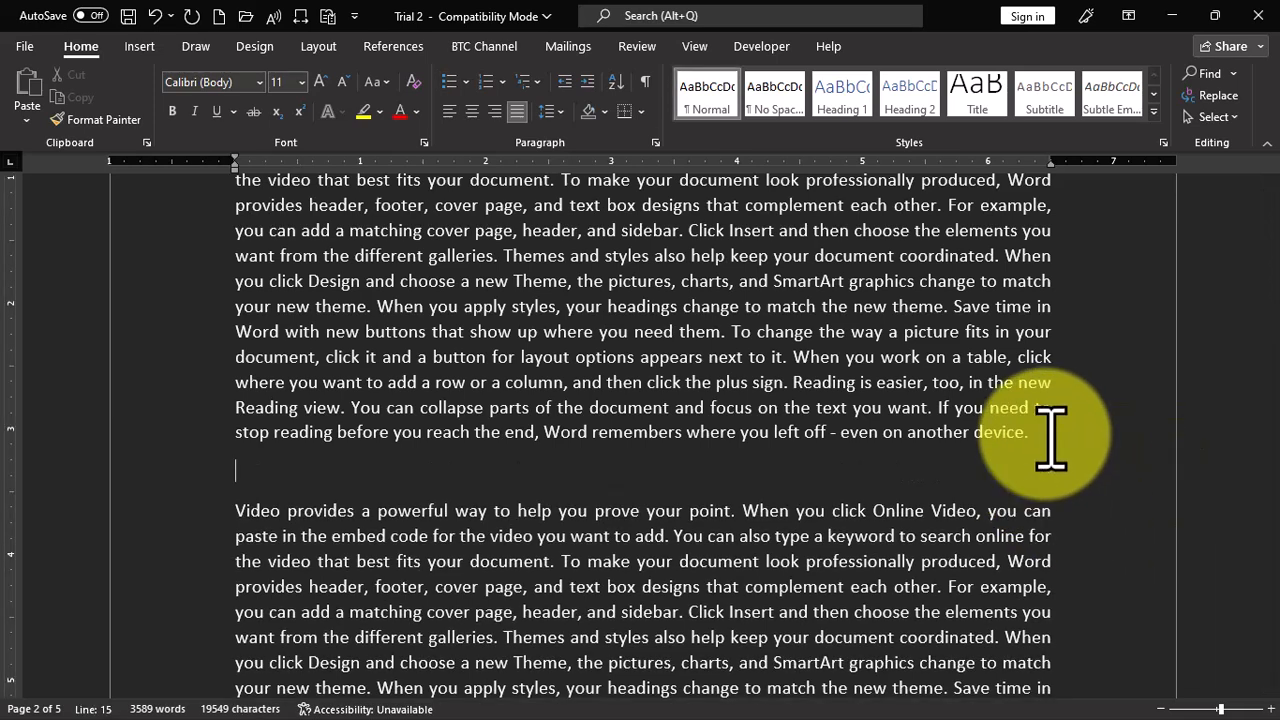
key(Return)
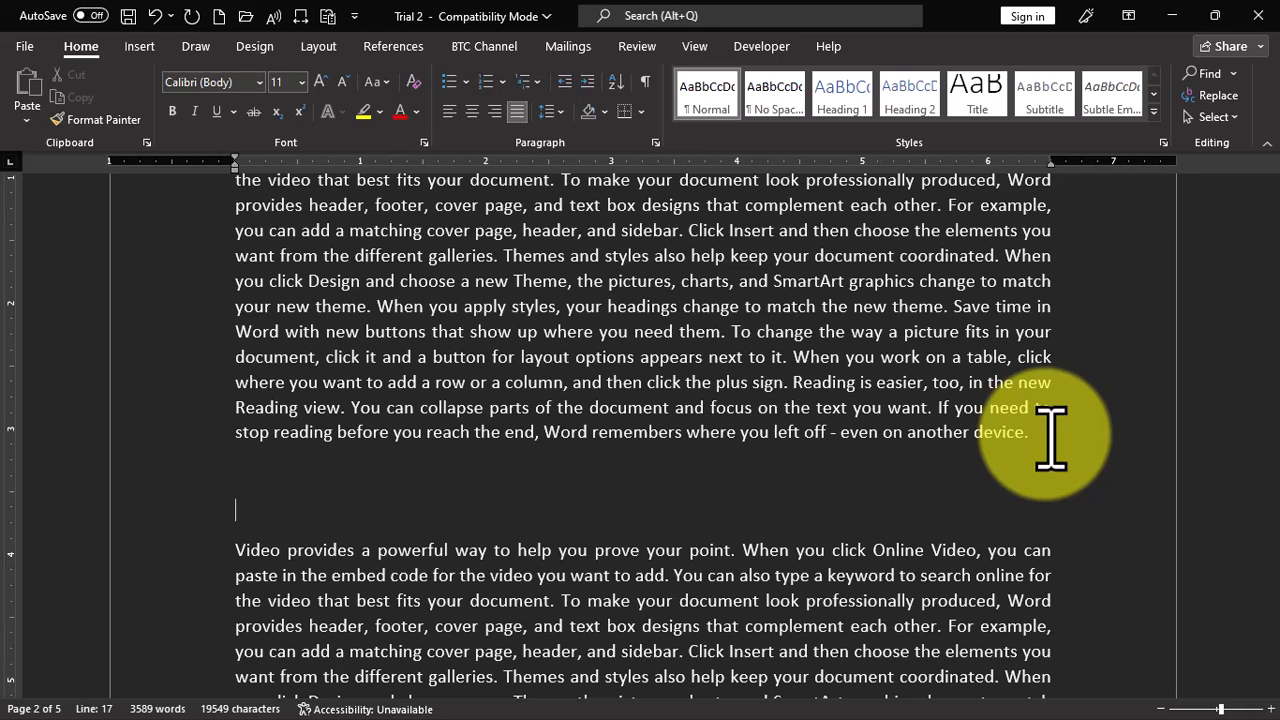
- Enter Keyboard, Power supply, Game pad and Hard disk as plain text, each on its own line
text(Keyboard)
key(Return)
text(Power supply)
key(Return)
text(Game pad)
key(Return)
text(Hard disk)
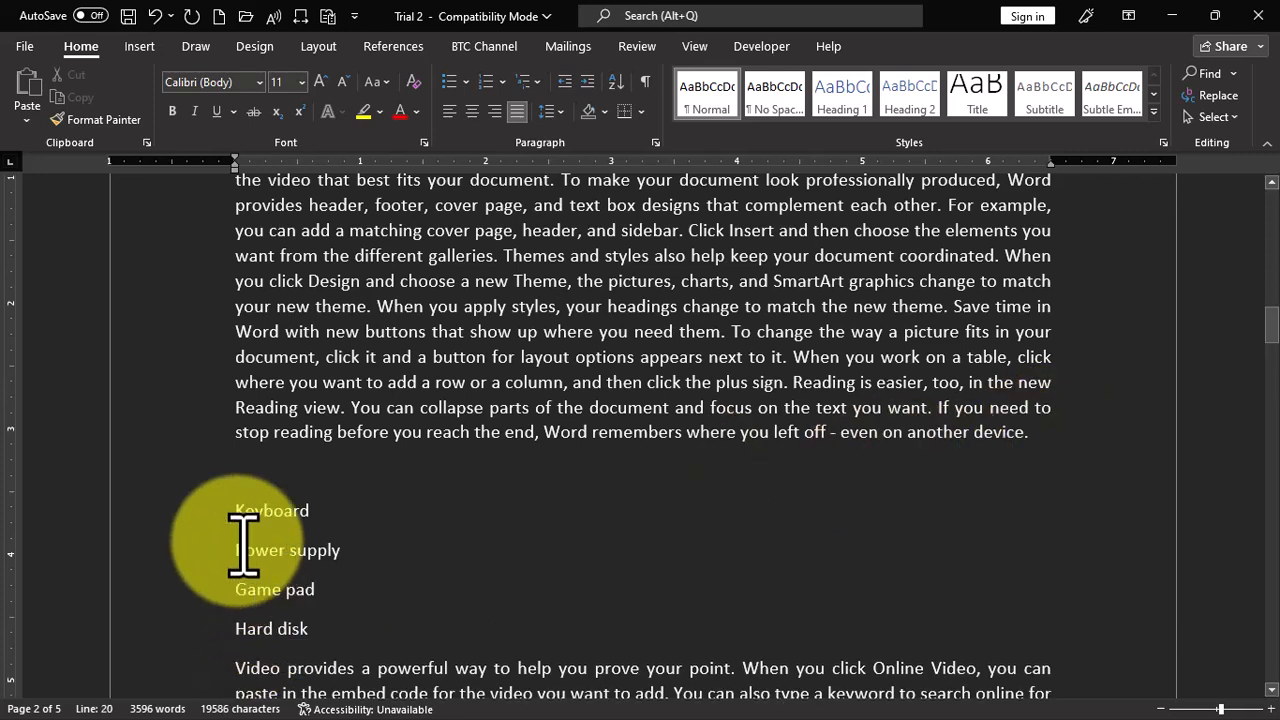
- Turn the four lines from Keyboard to Hard disk into a bulleted list
scroll(249, 543, down, 3)
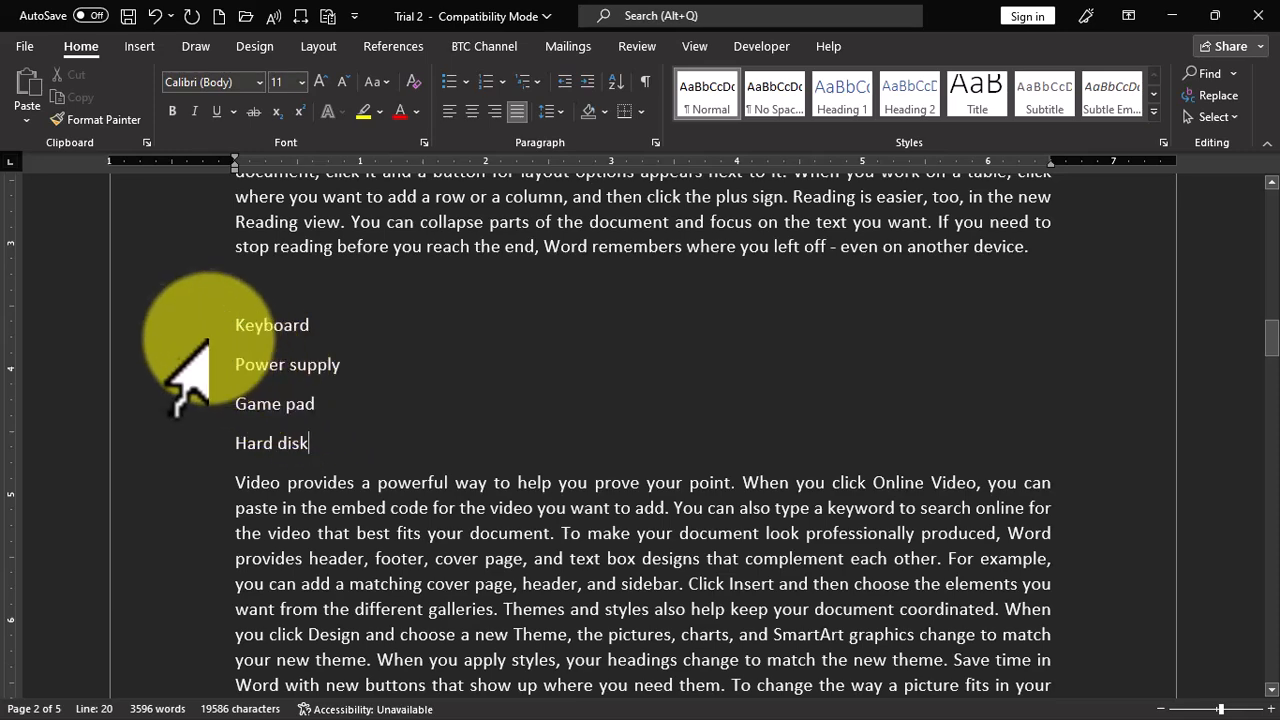
drag(225, 318, 198, 442)
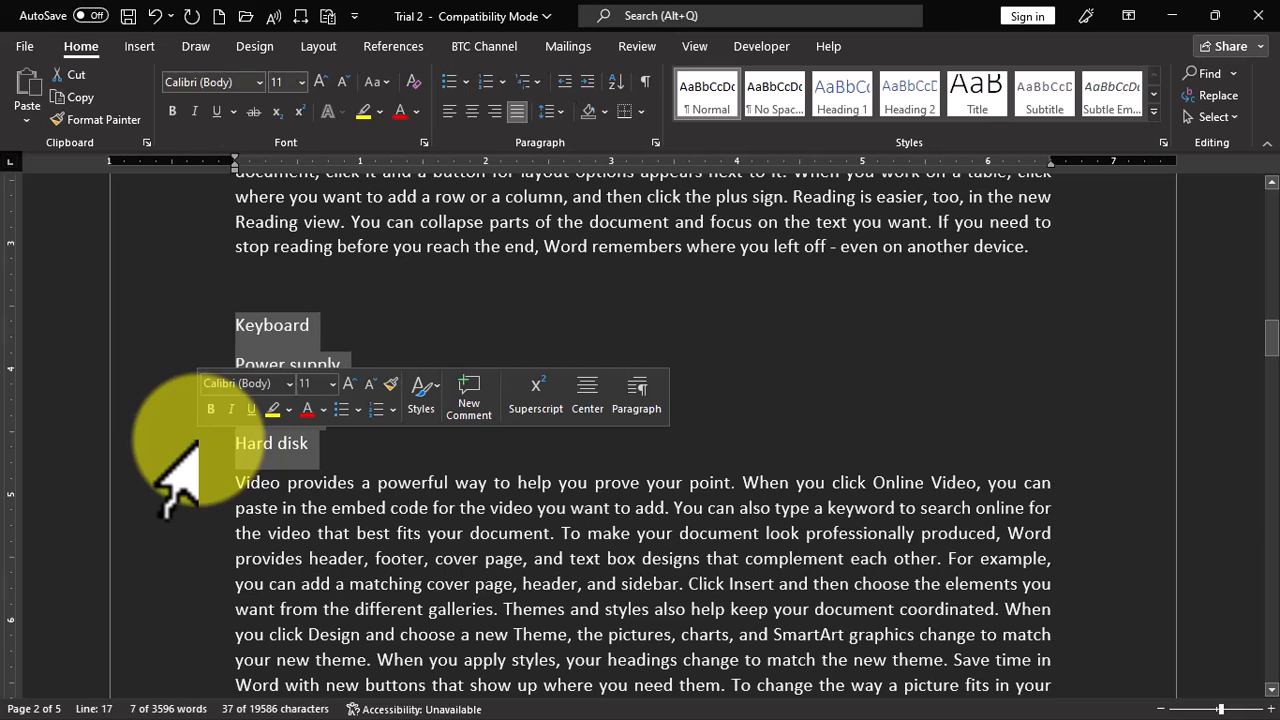
click(450, 86)
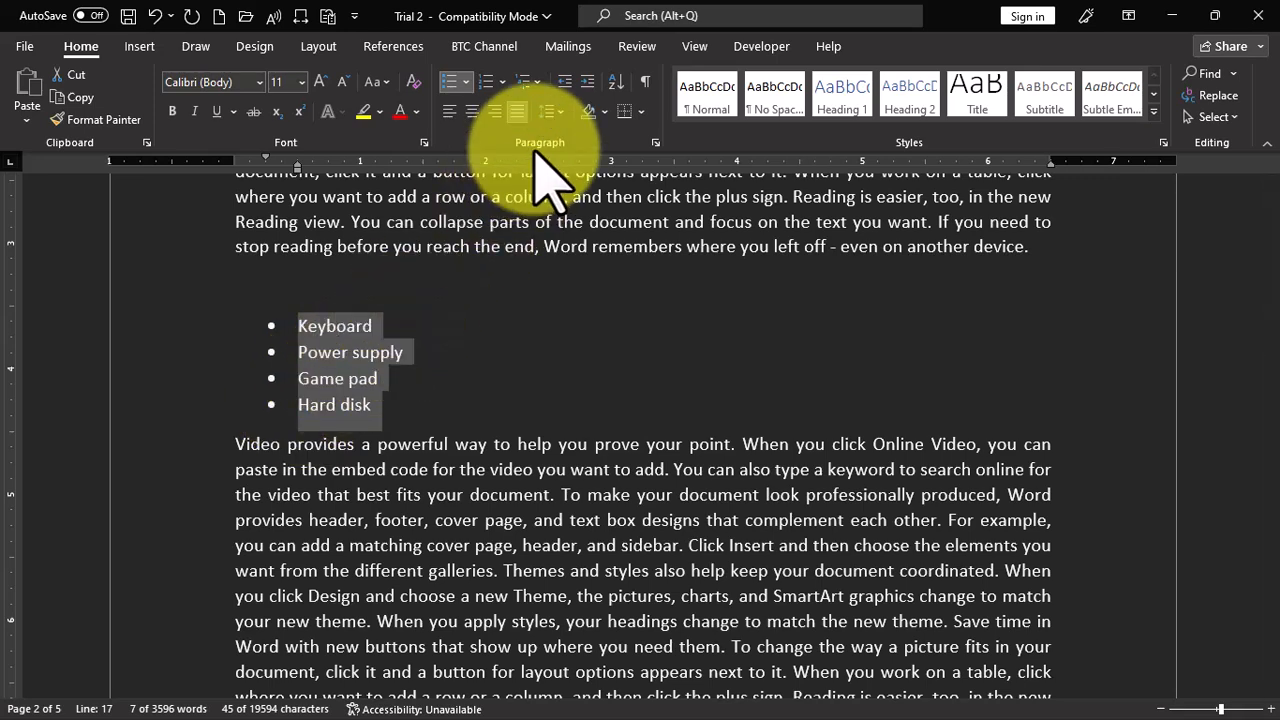
- Change the bullet symbol of the Keyboard to Hard disk list to the check mark
click(451, 82)
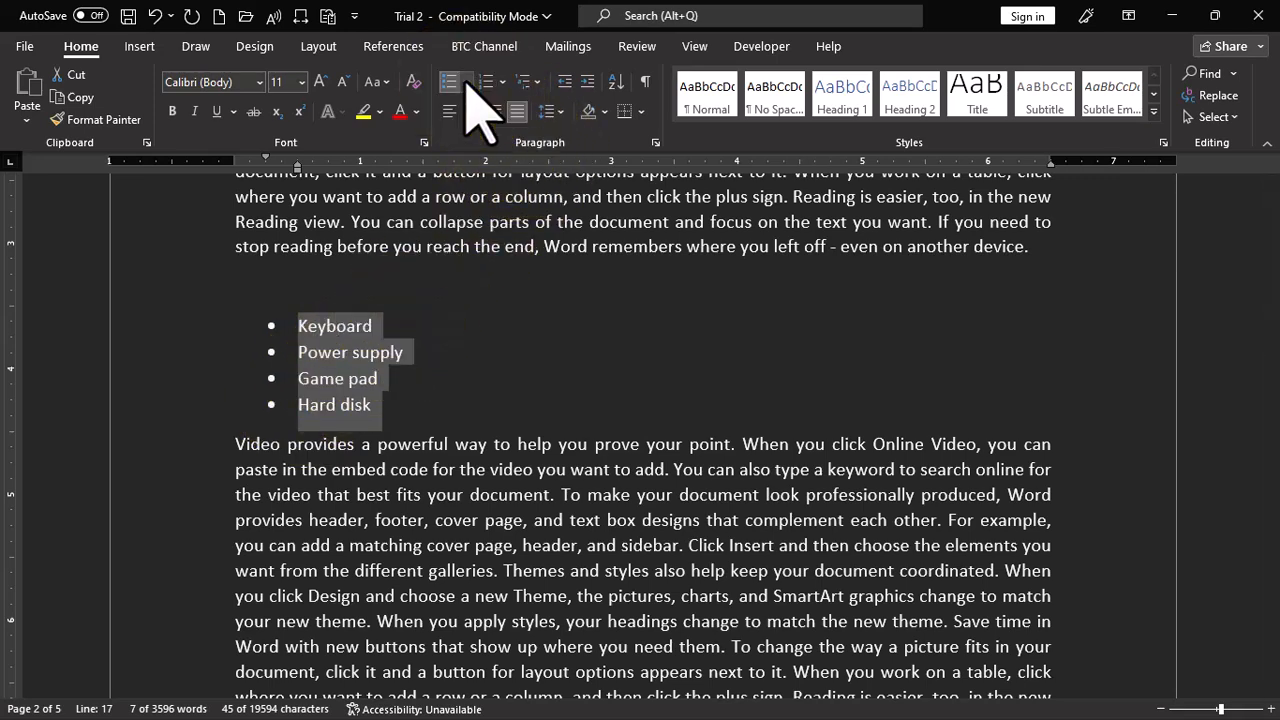
click(466, 82)
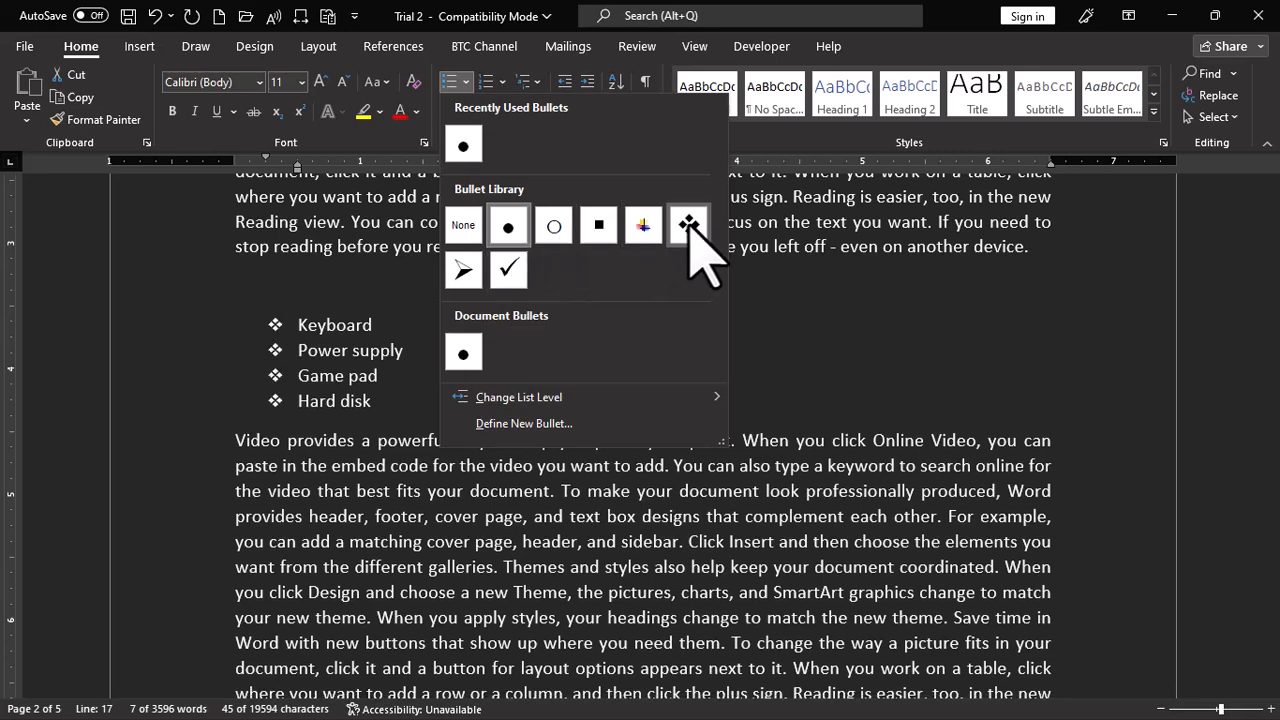
key(Escape)
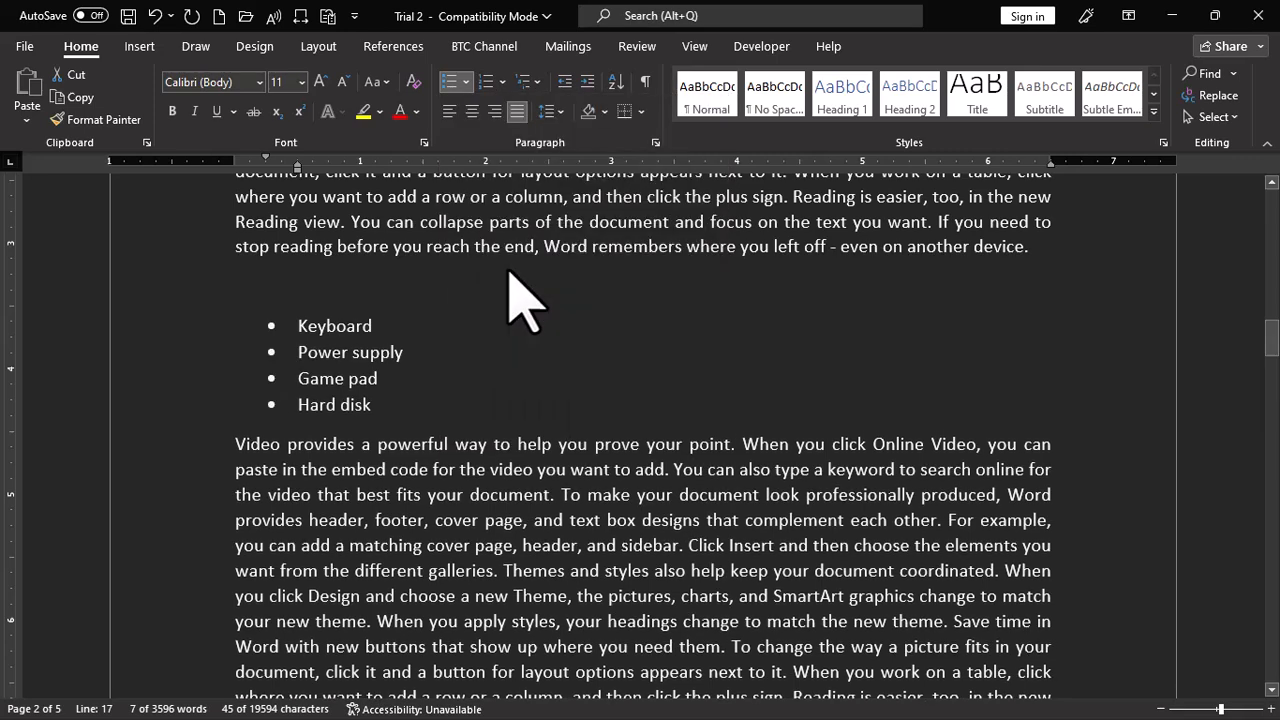
key(ctrl+y)
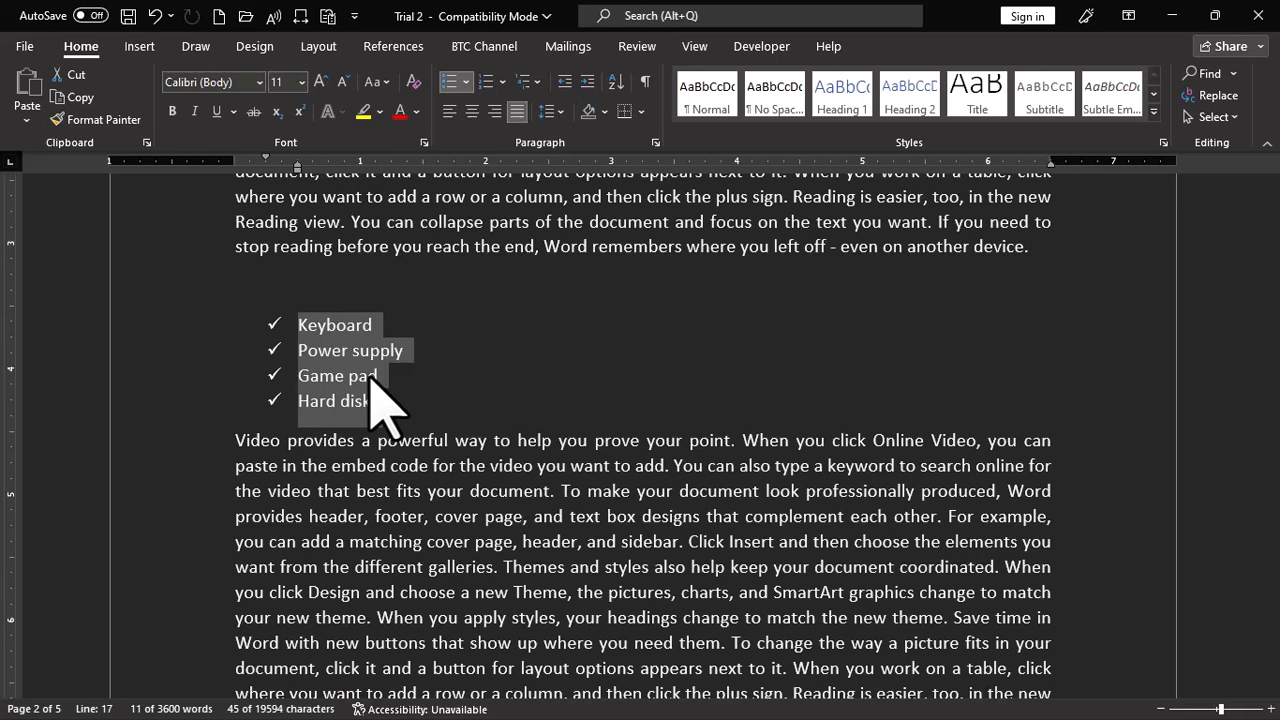
click(453, 84)
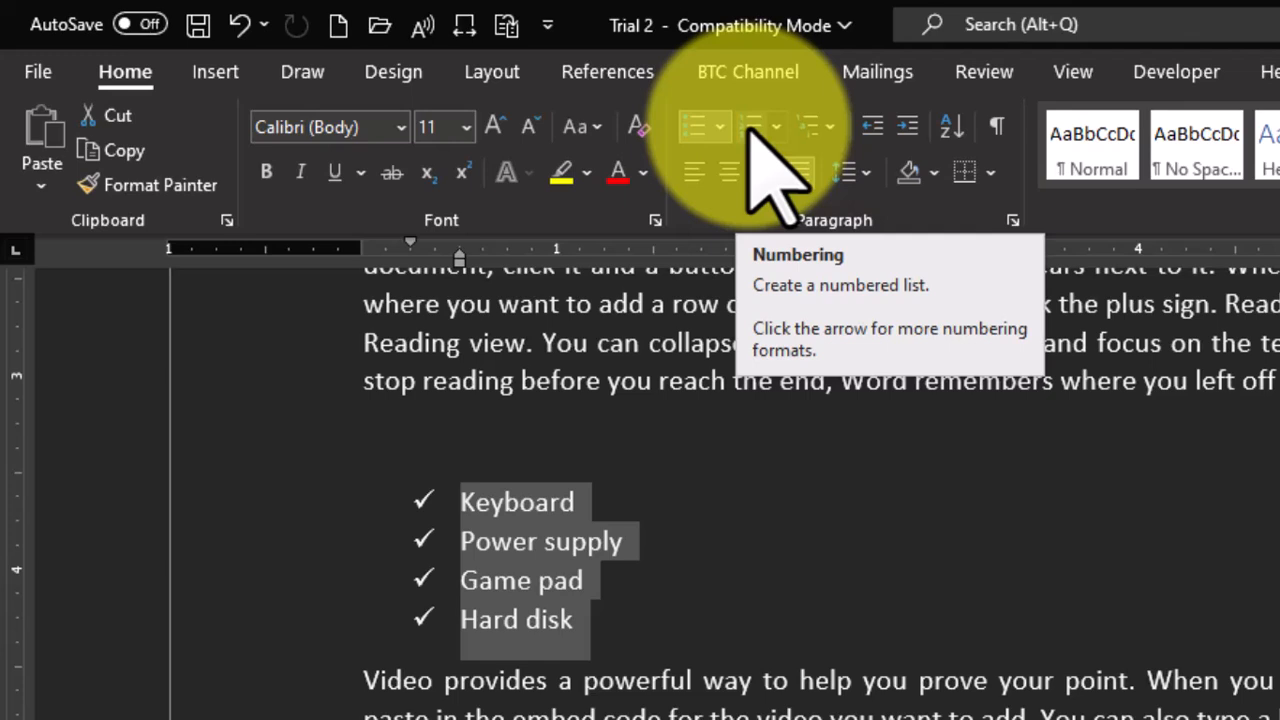
- Add the second-level bullets Arrow keys and Functional keys under Keyboard, followed by an empty sub-bullet
click(590, 508)
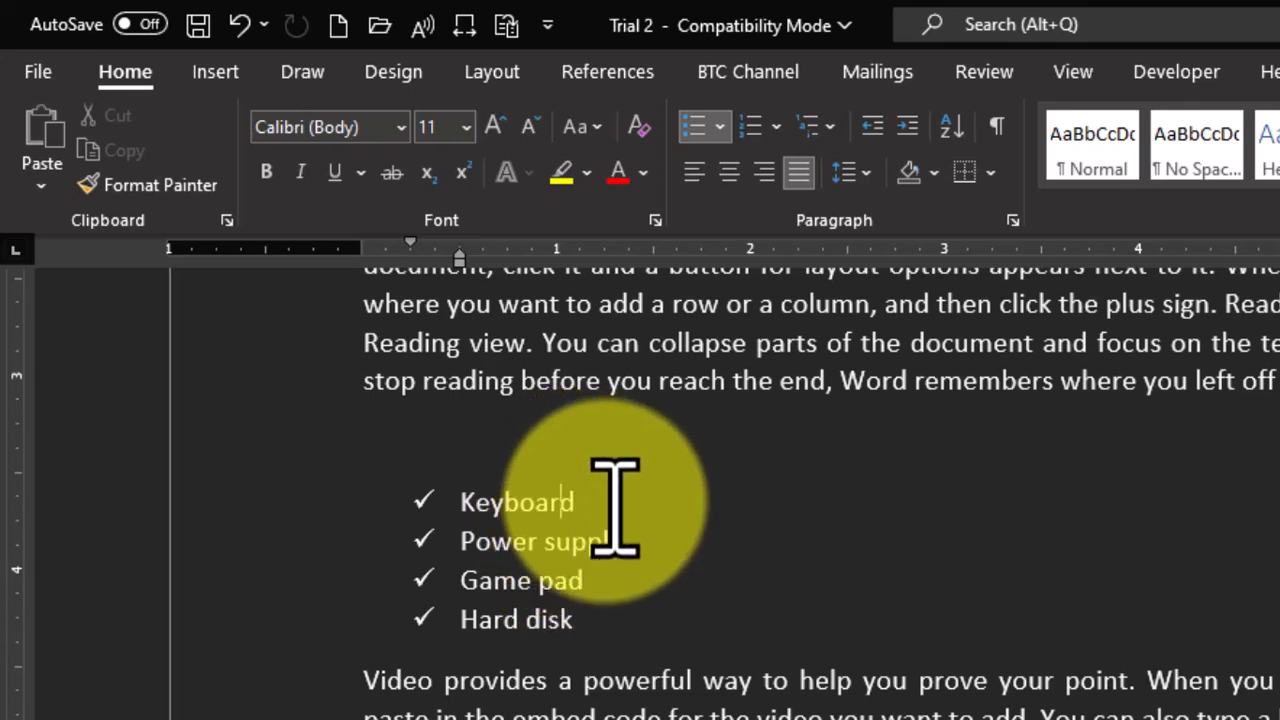
key(Return)
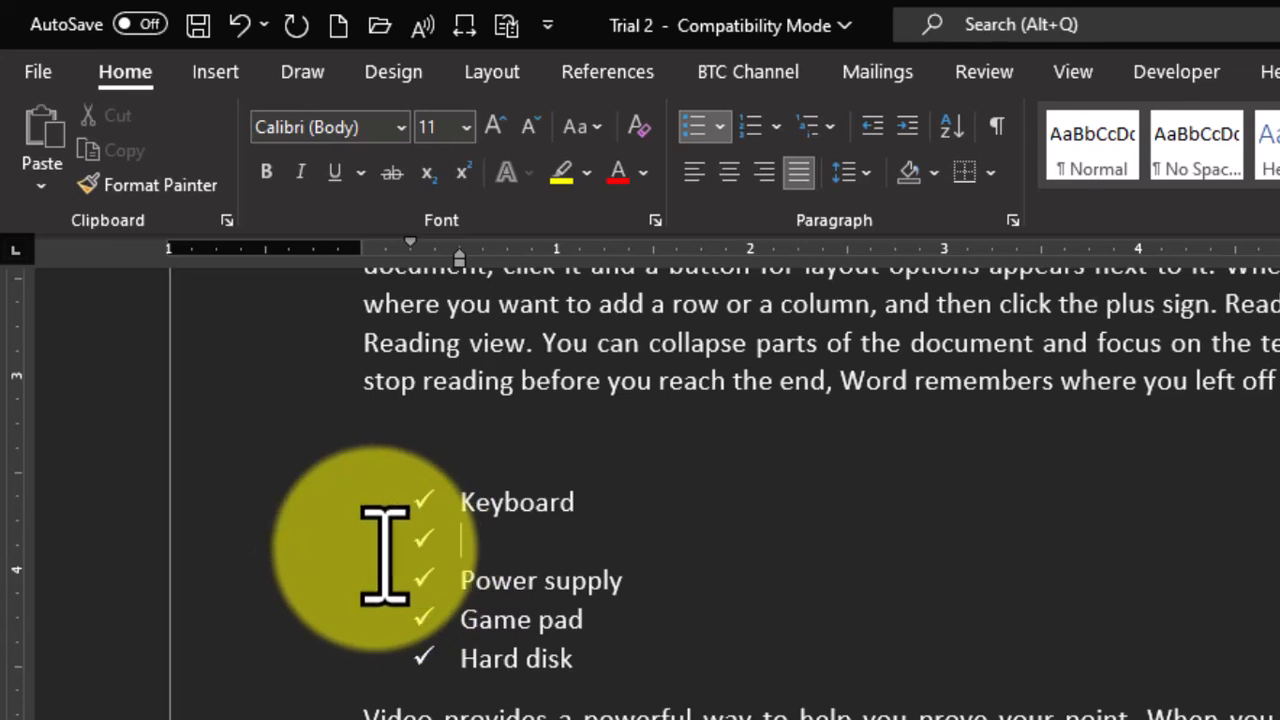
key(Tab)
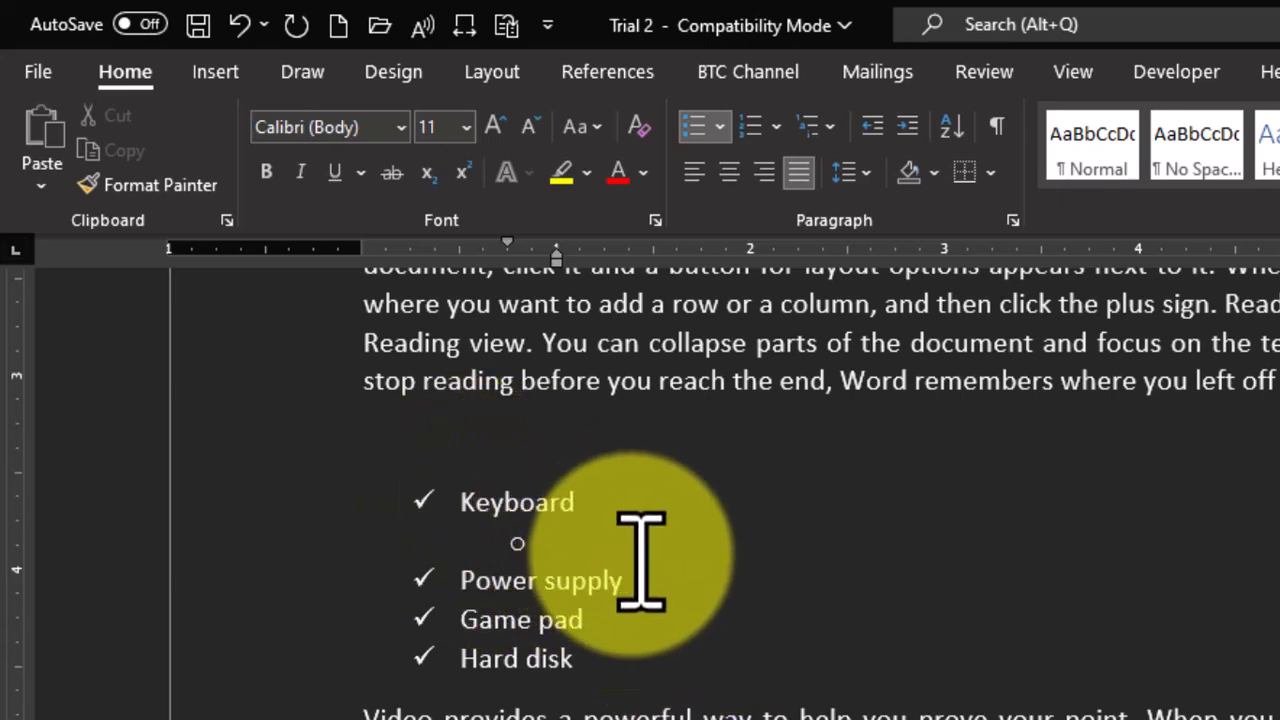
text(arrow keys)
key(Return)
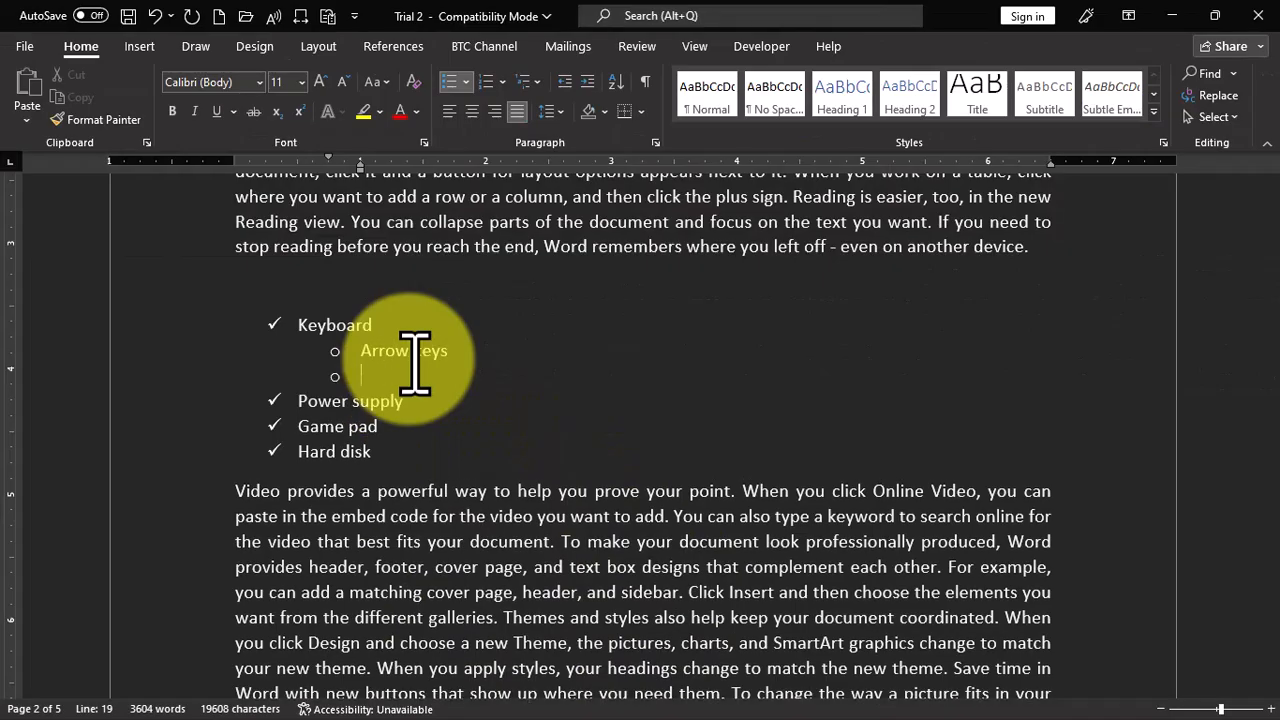
text(Functional keys)
key(Return)
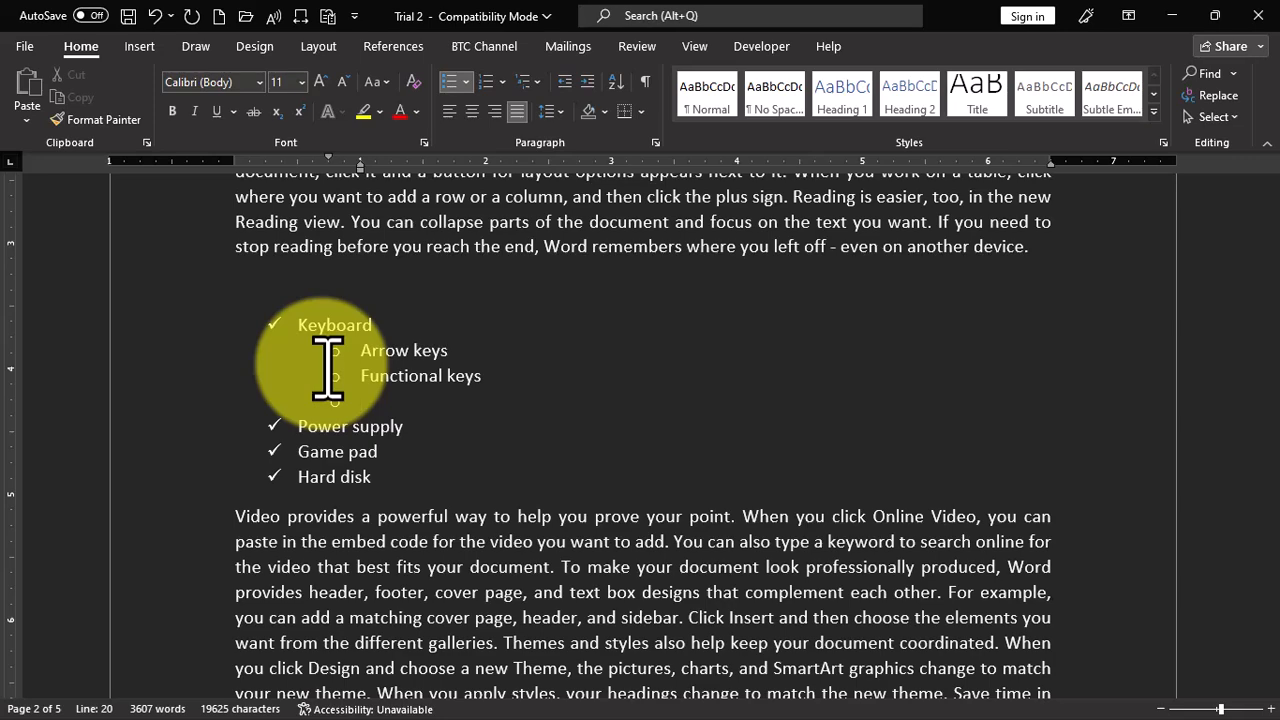
- Delete the entire check-marked list from Keyboard to Hard disk, including its sub-bullets
scroll(571, 351, down, 5)
scroll(543, 363, up, 5)
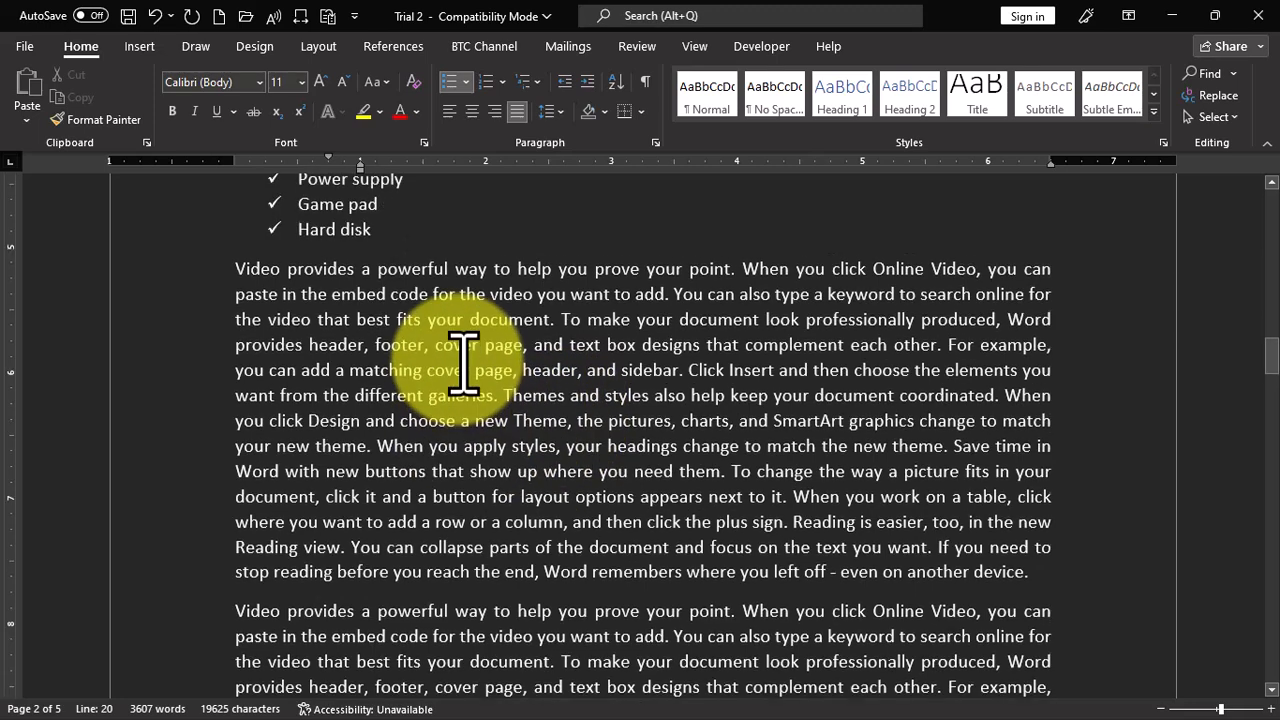
drag(409, 529, 237, 380)
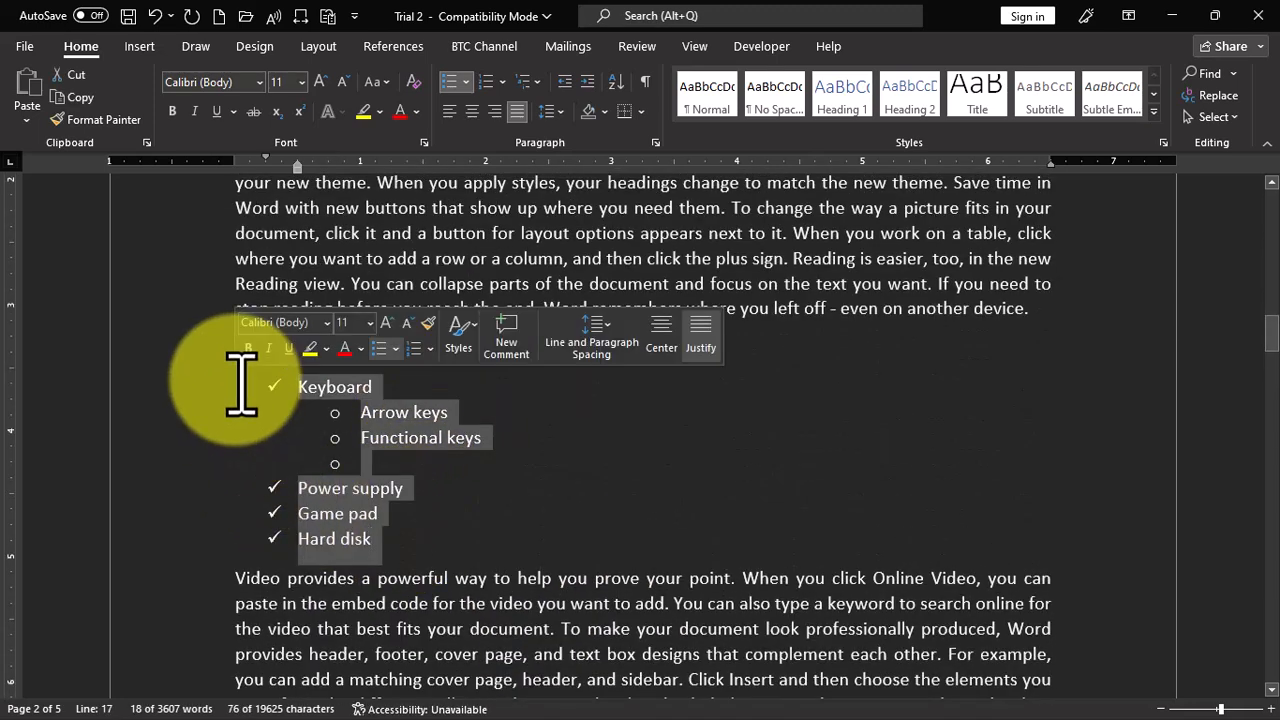
key(Delete)
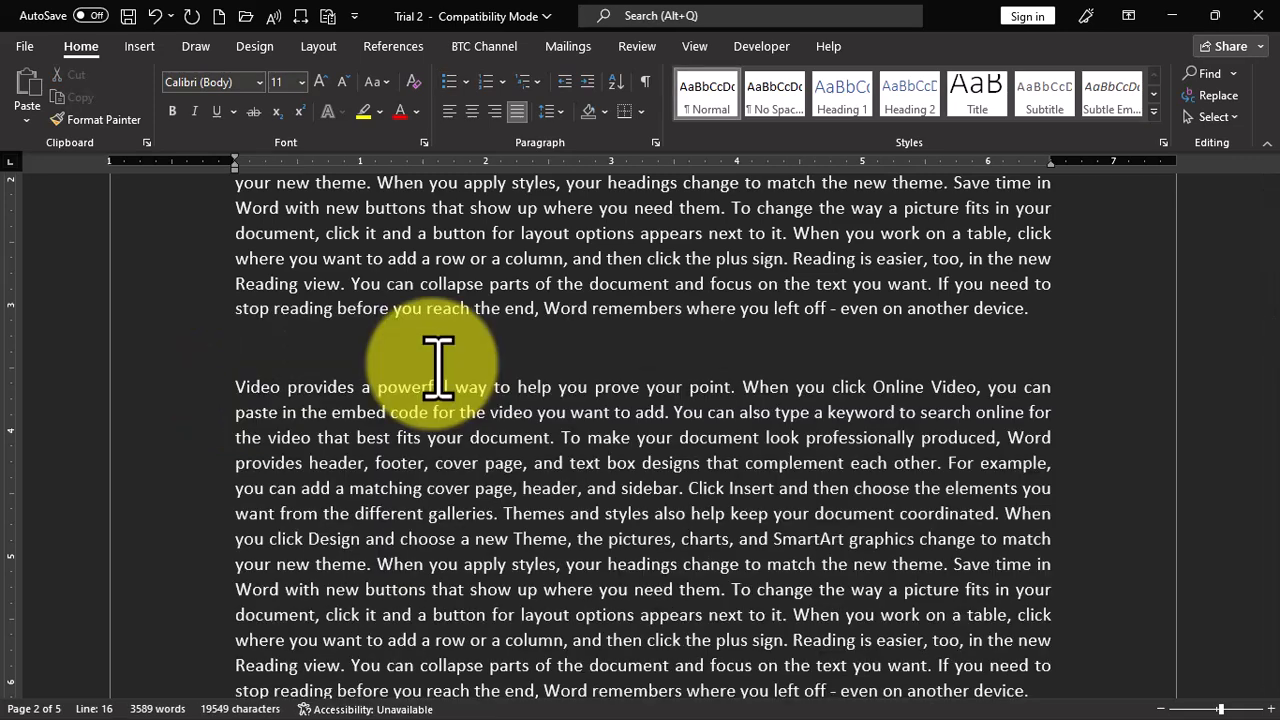
- Enter Apple, Banana, Carrot, Date and Elephant on separate lines in the gap and format them as a numbered list
text(apple)
key(Return)
text(banana)
key(Return)
text(carrot)
key(Return)
text(date)
key(Return)
text(elephant)
key(Return)
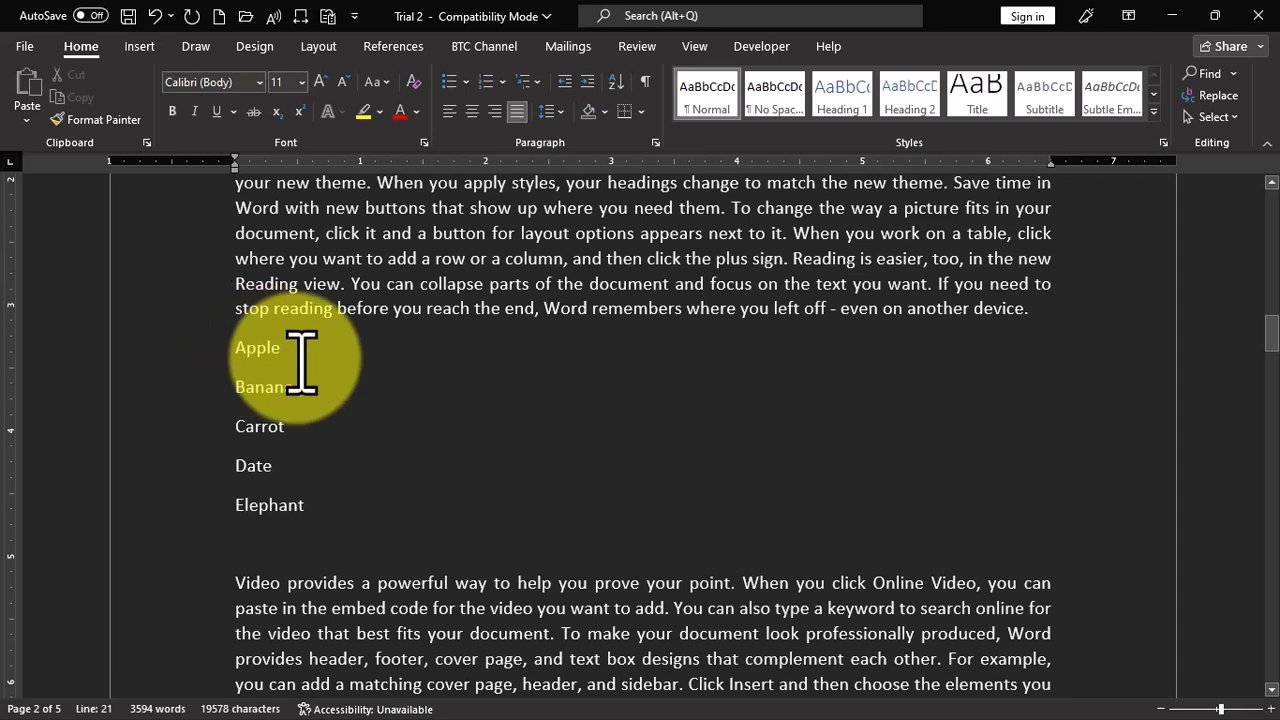
drag(157, 349, 185, 513)
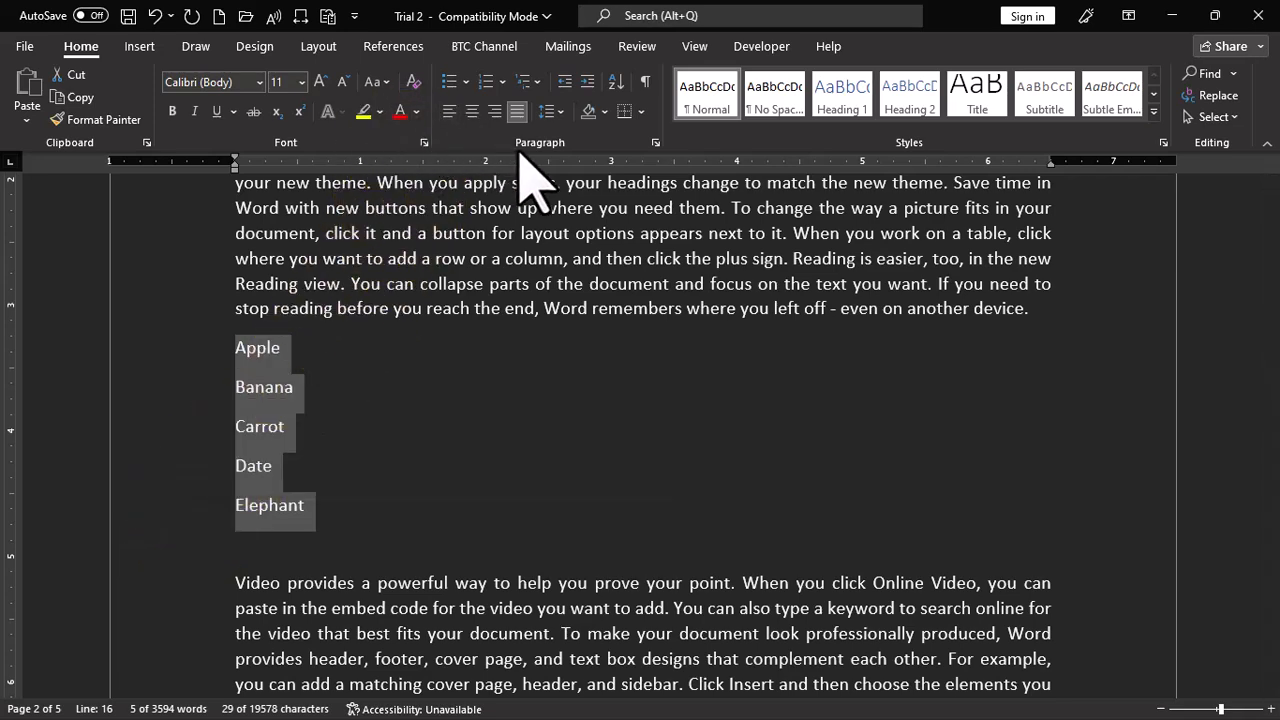
click(486, 82)
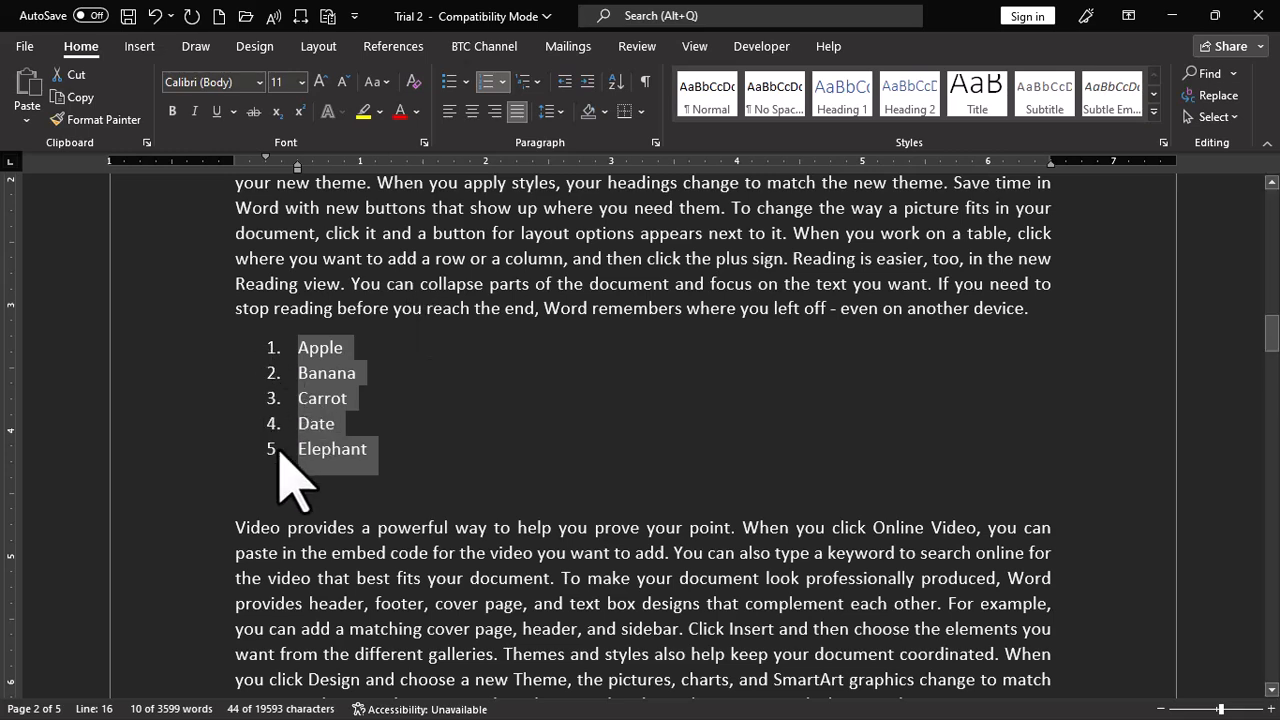
- Insert an empty second-level item under Apple and set its numbering format to lowercase Roman numerals (i., ii., iii.)
click(360, 348)
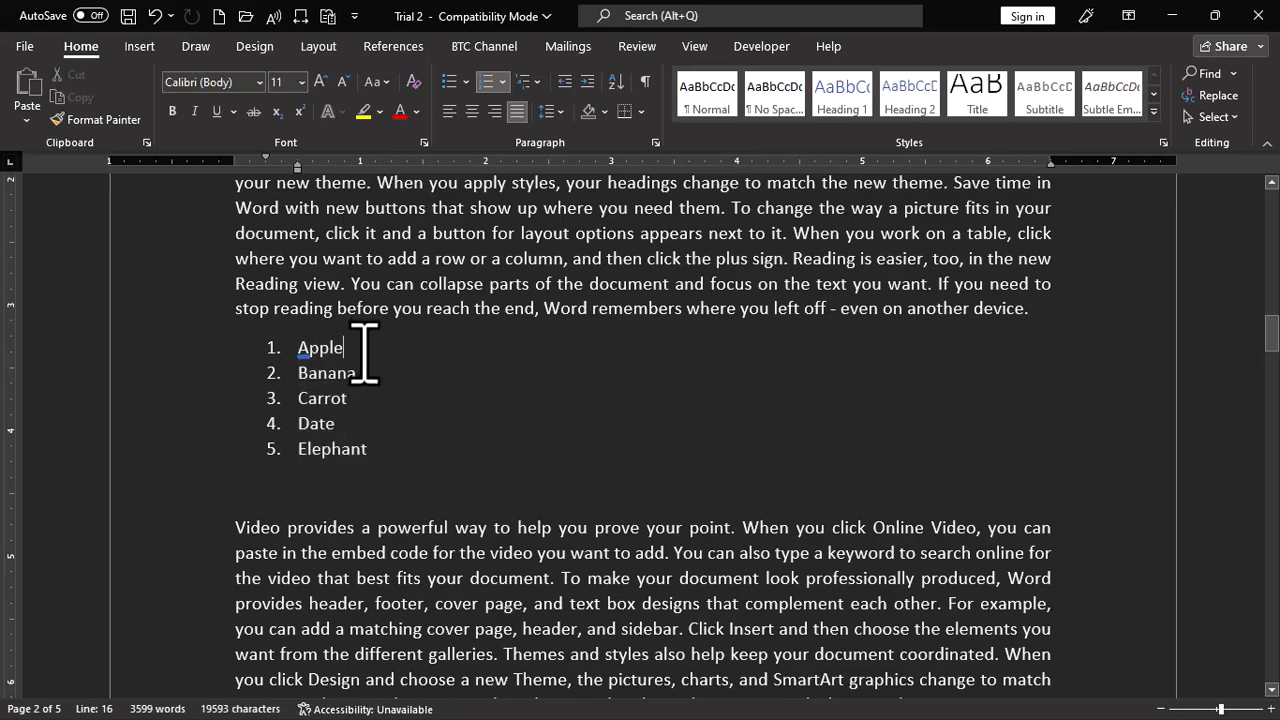
key(Return)
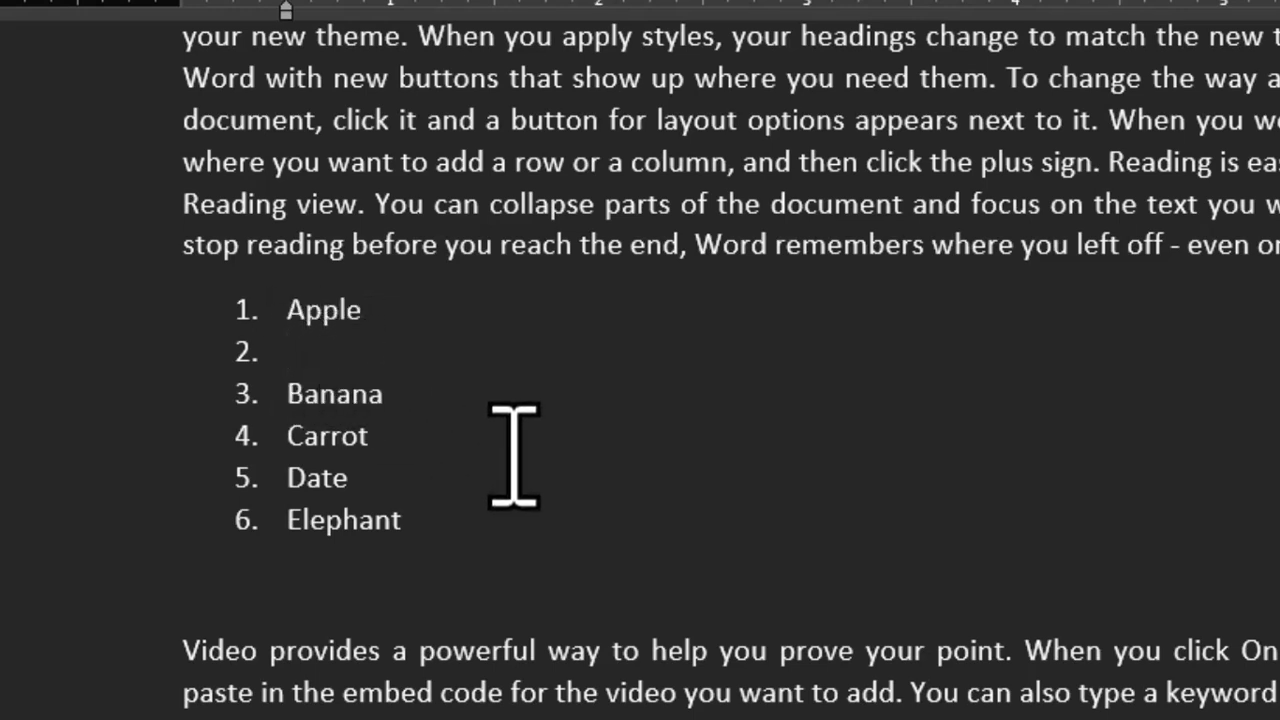
key(Tab)
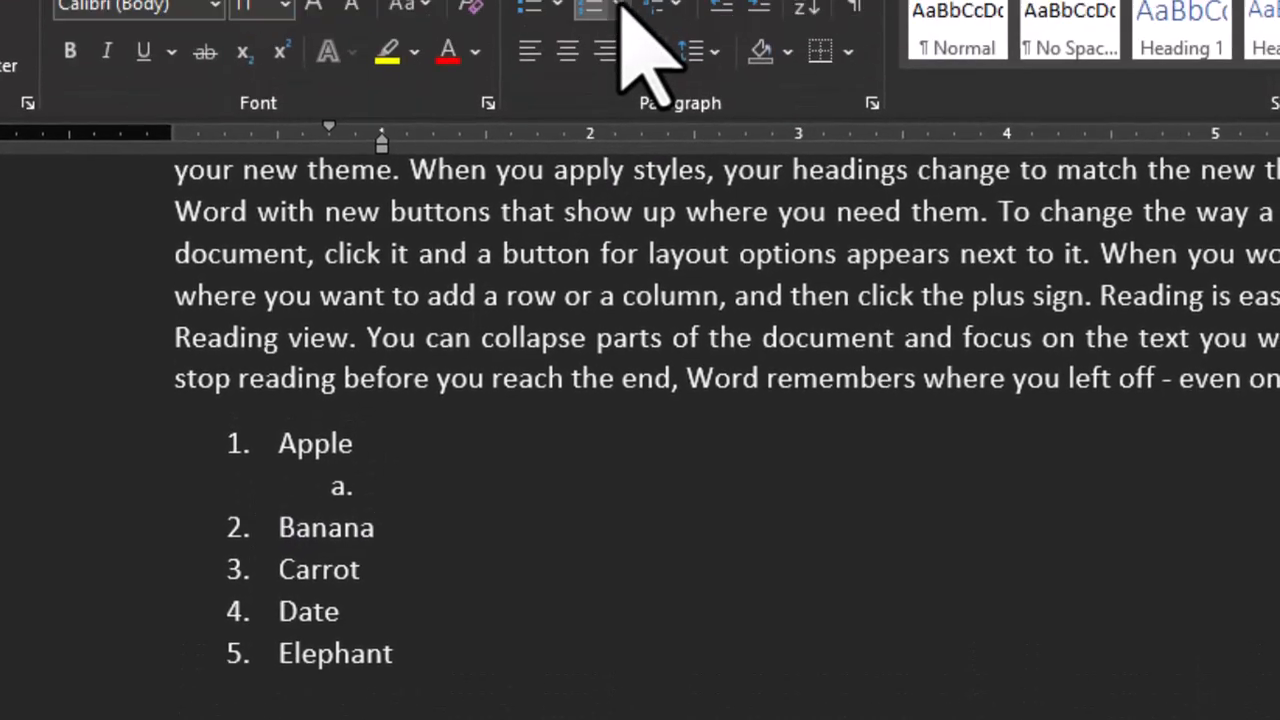
click(608, 135)
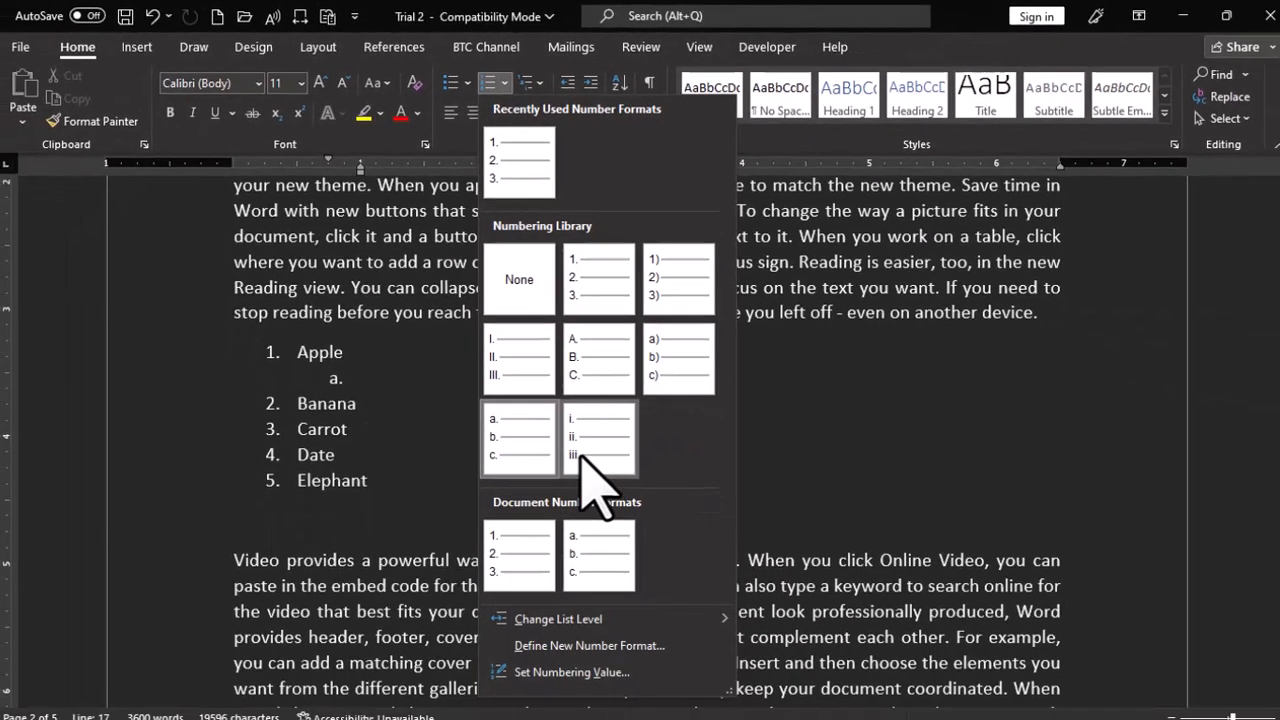
click(740, 705)
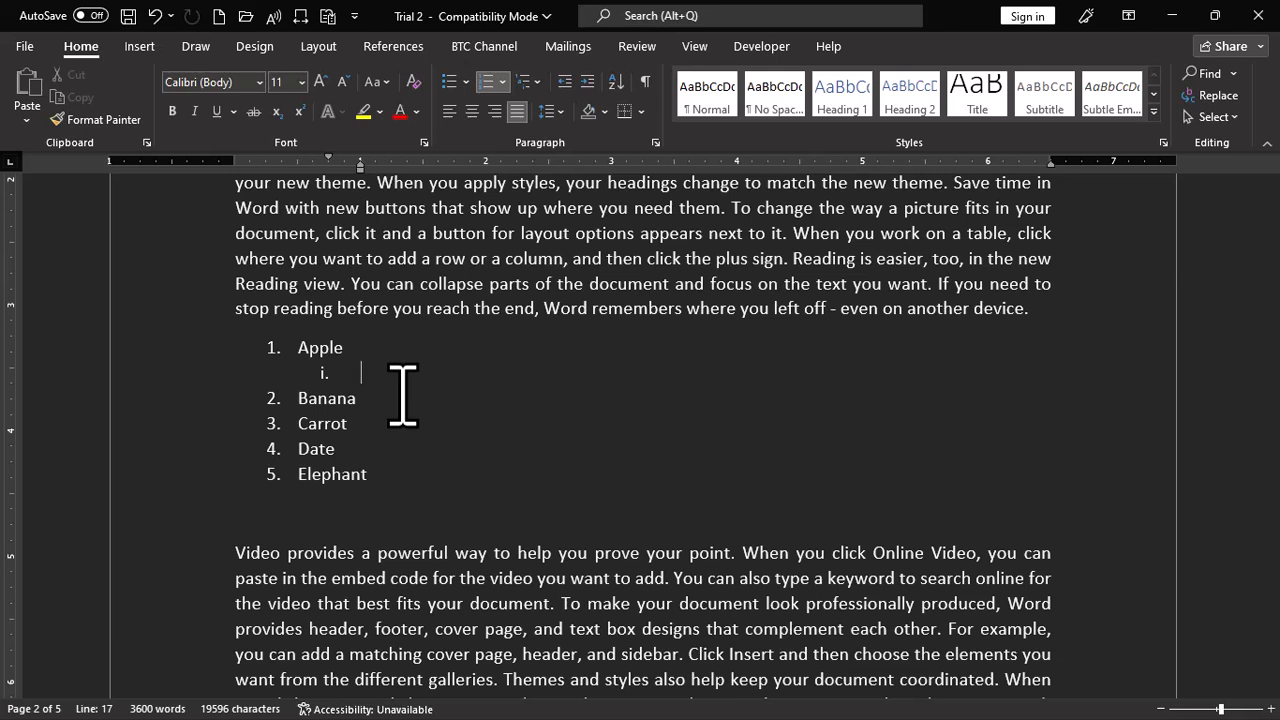
- Enter the sub-items Seed and Fruit under Apple, followed by an empty sub-item
text(Seed)
key(Return)
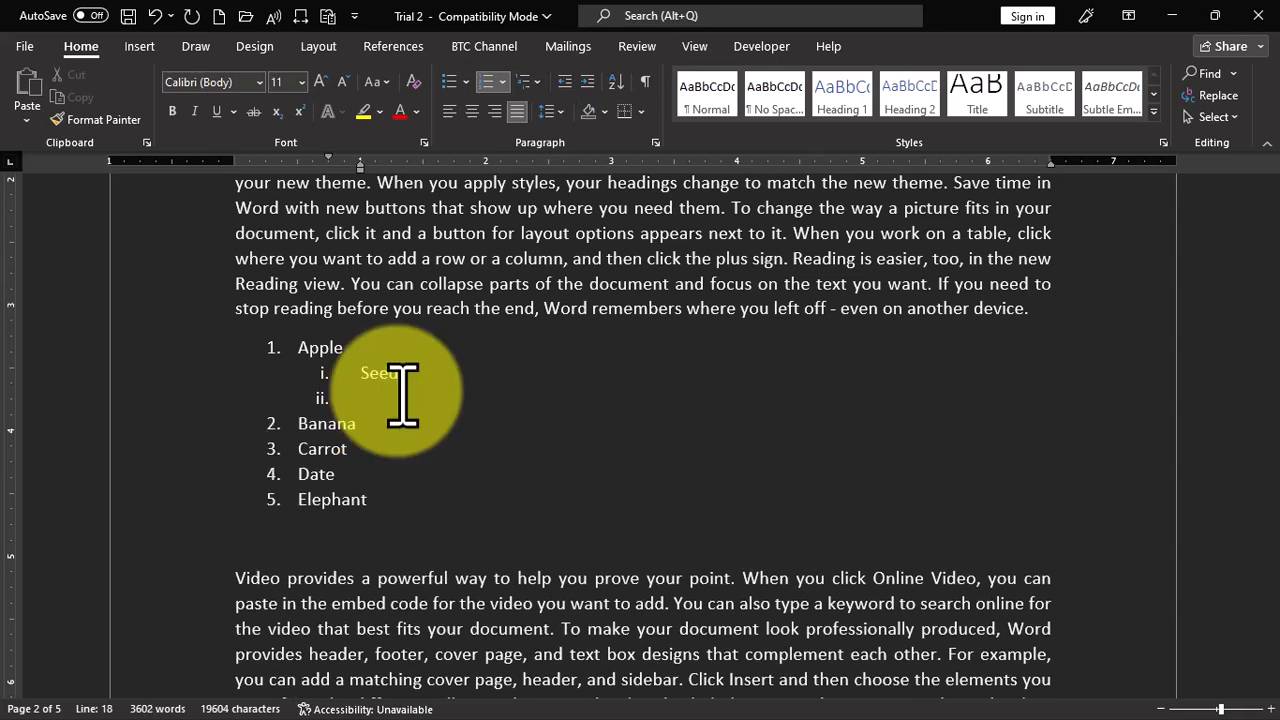
text(Fruit)
key(Return)
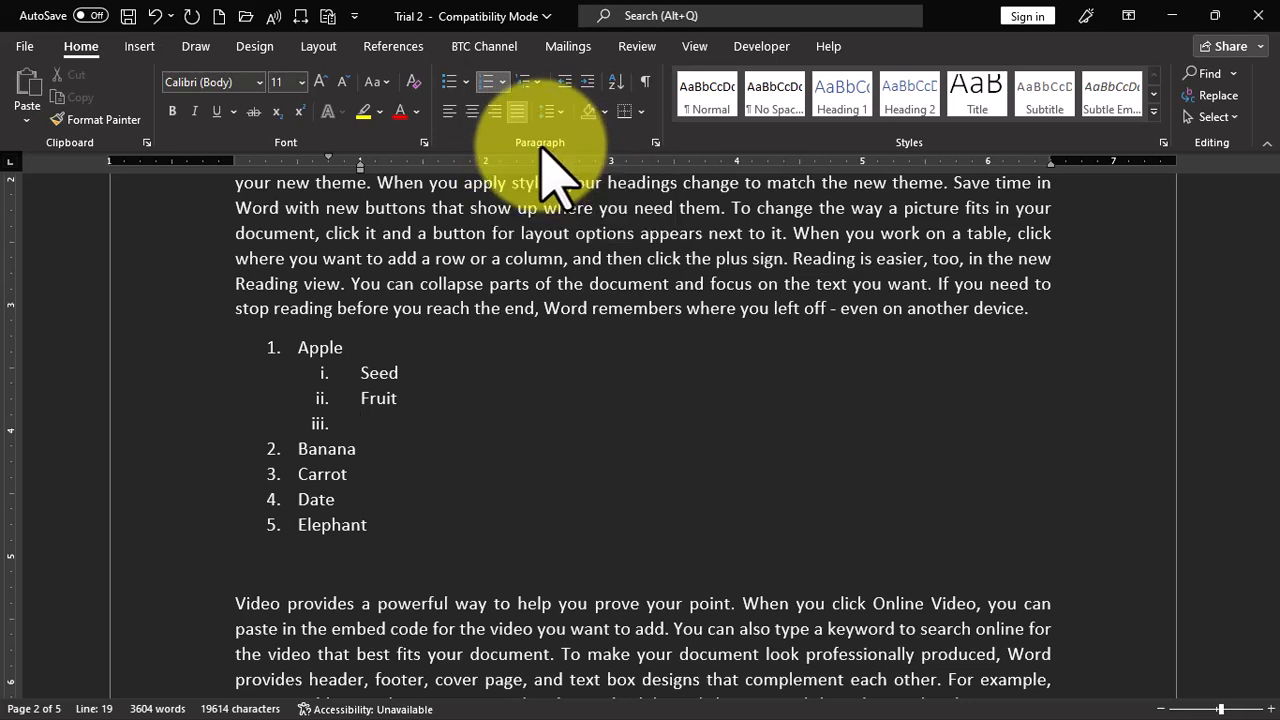
- Preview number formats for the sub-items, and change the top-level numbering from Apple to Elephant to capital letters (A., B., C.)
click(503, 82)
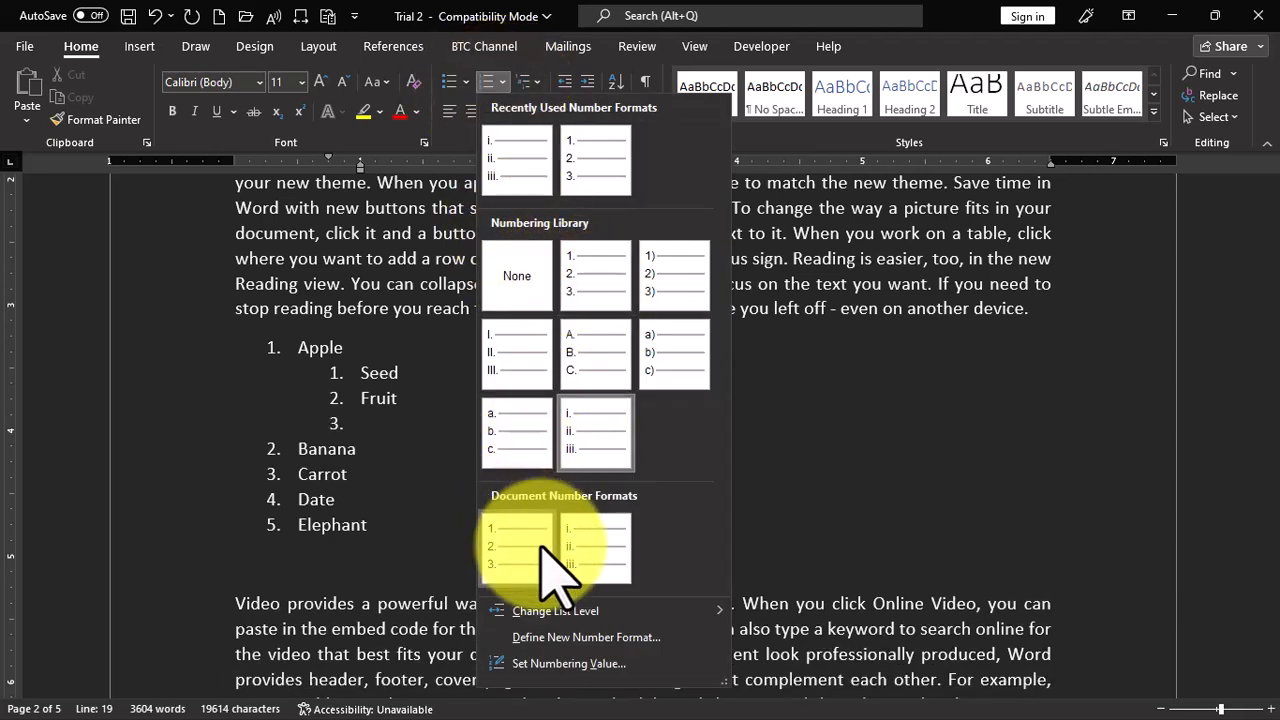
click(430, 425)
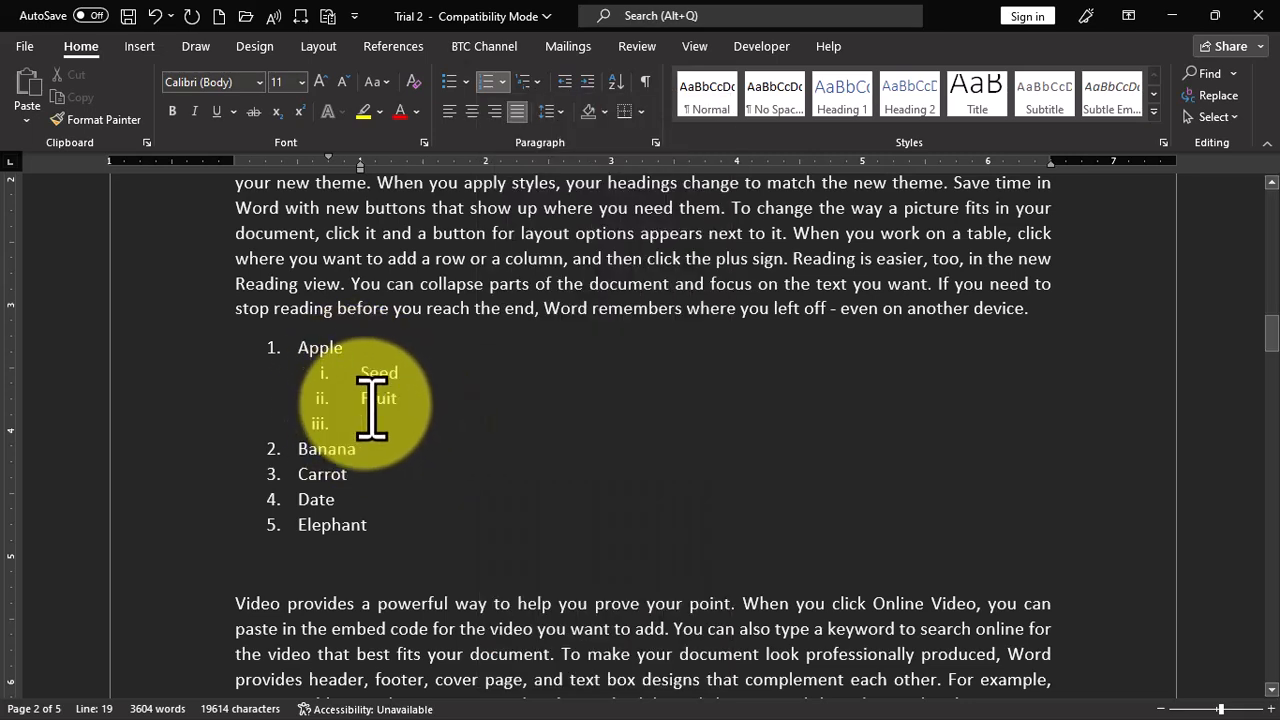
click(274, 349)
click(502, 82)
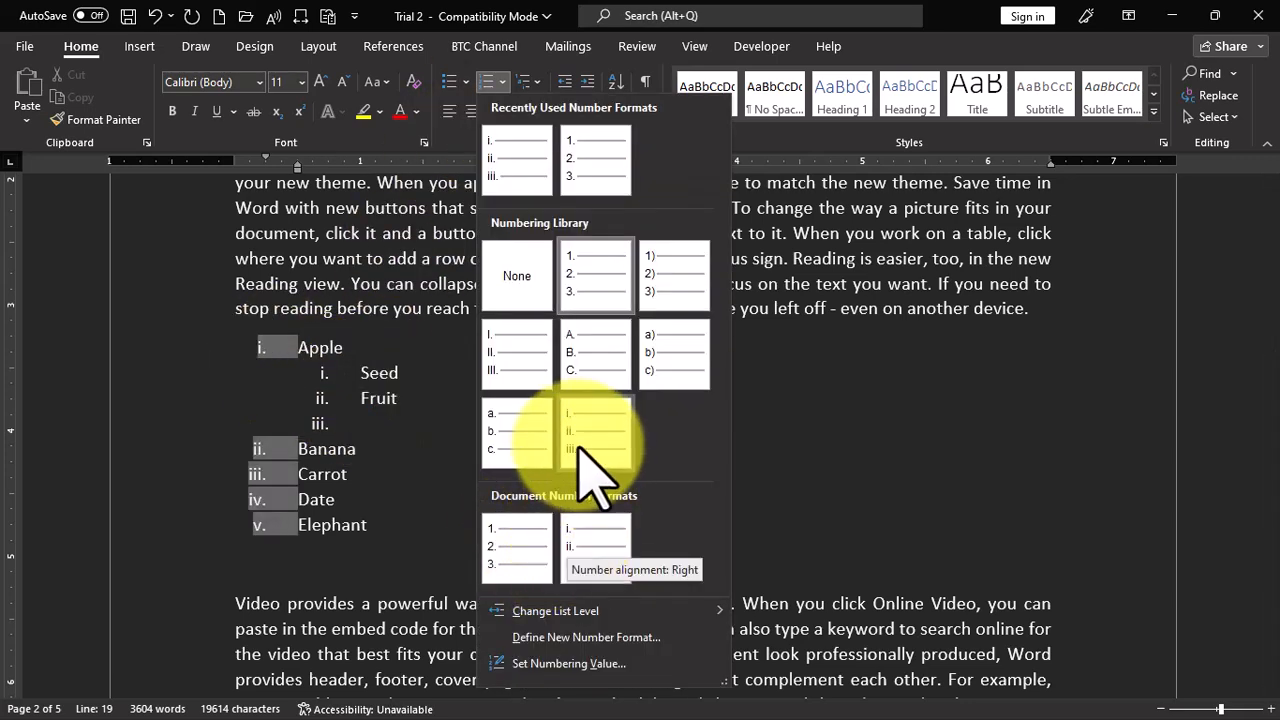
key(Escape)
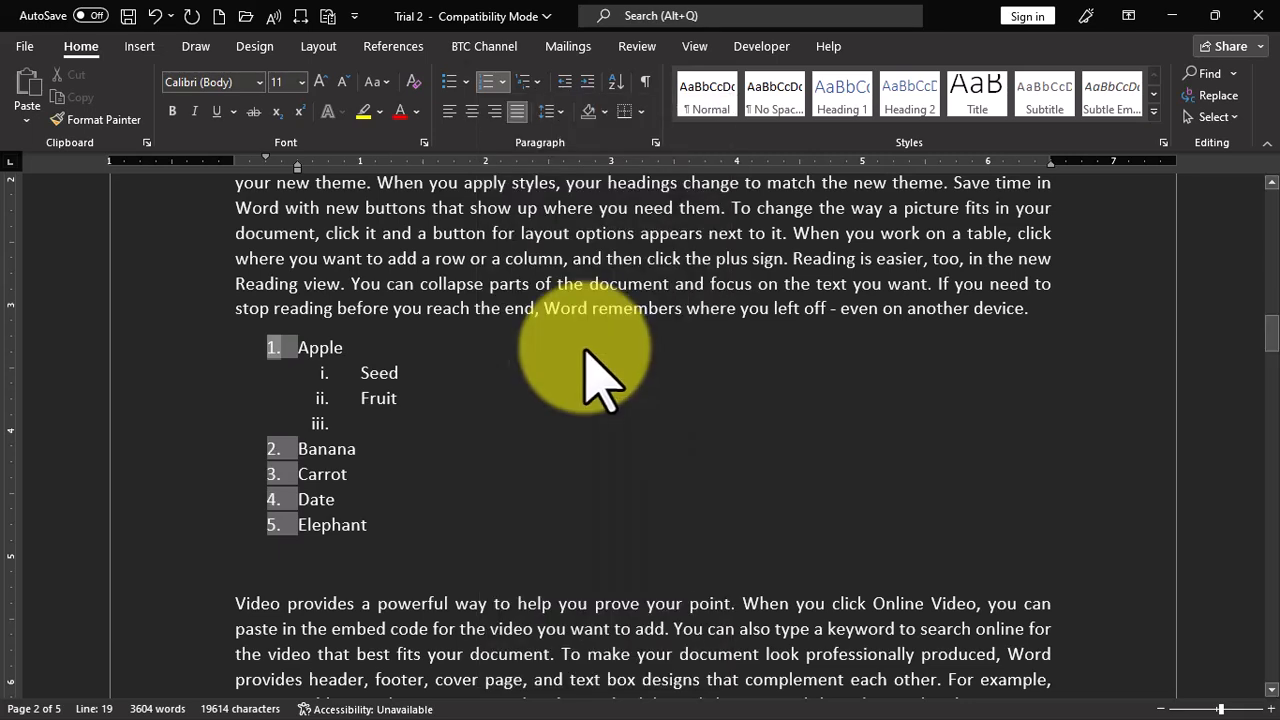
click(502, 352)
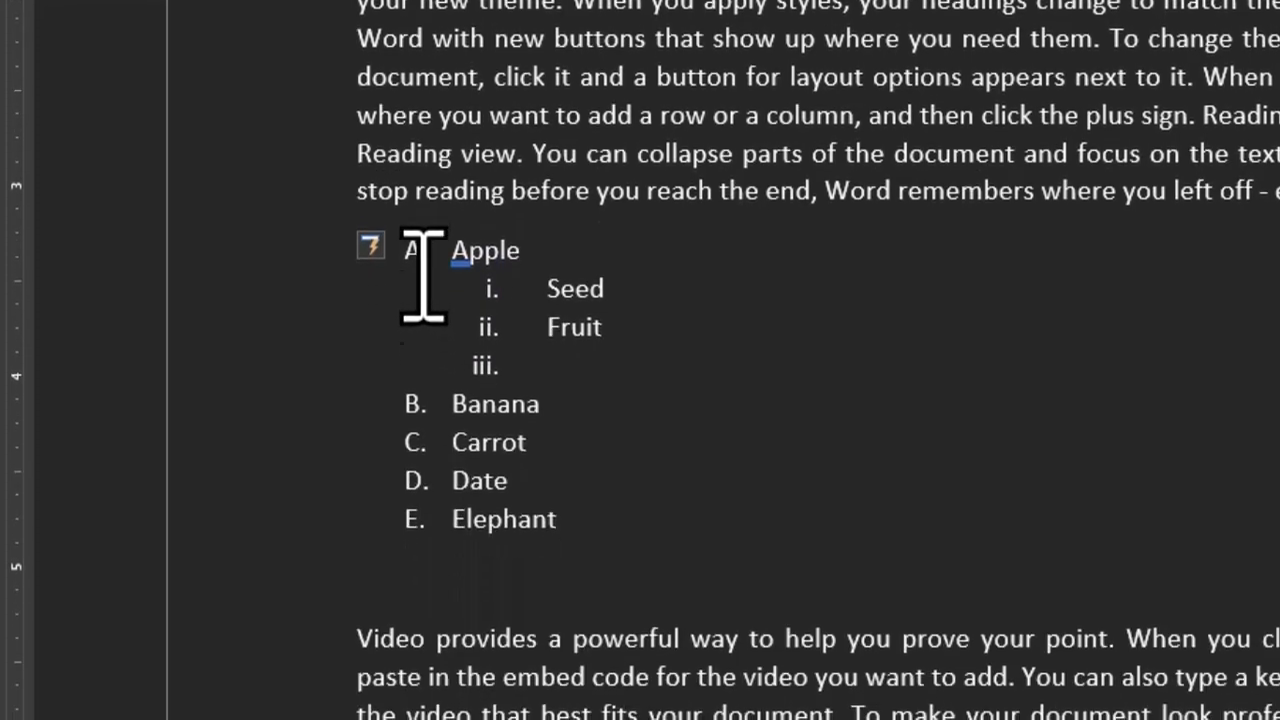
- Apply the 1., 1.1., 1.1.1. multilevel numbering to the whole list from Apple to Elephant, including its sub-items
click(416, 527)
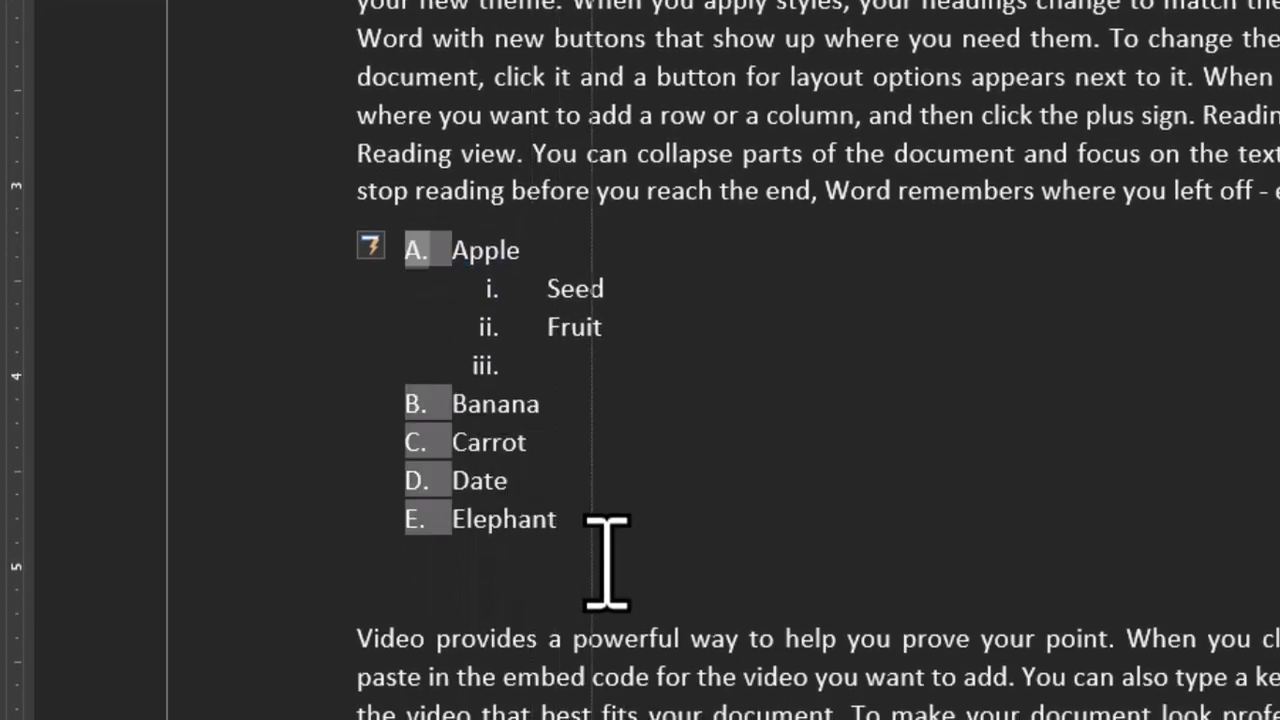
drag(585, 550, 454, 278)
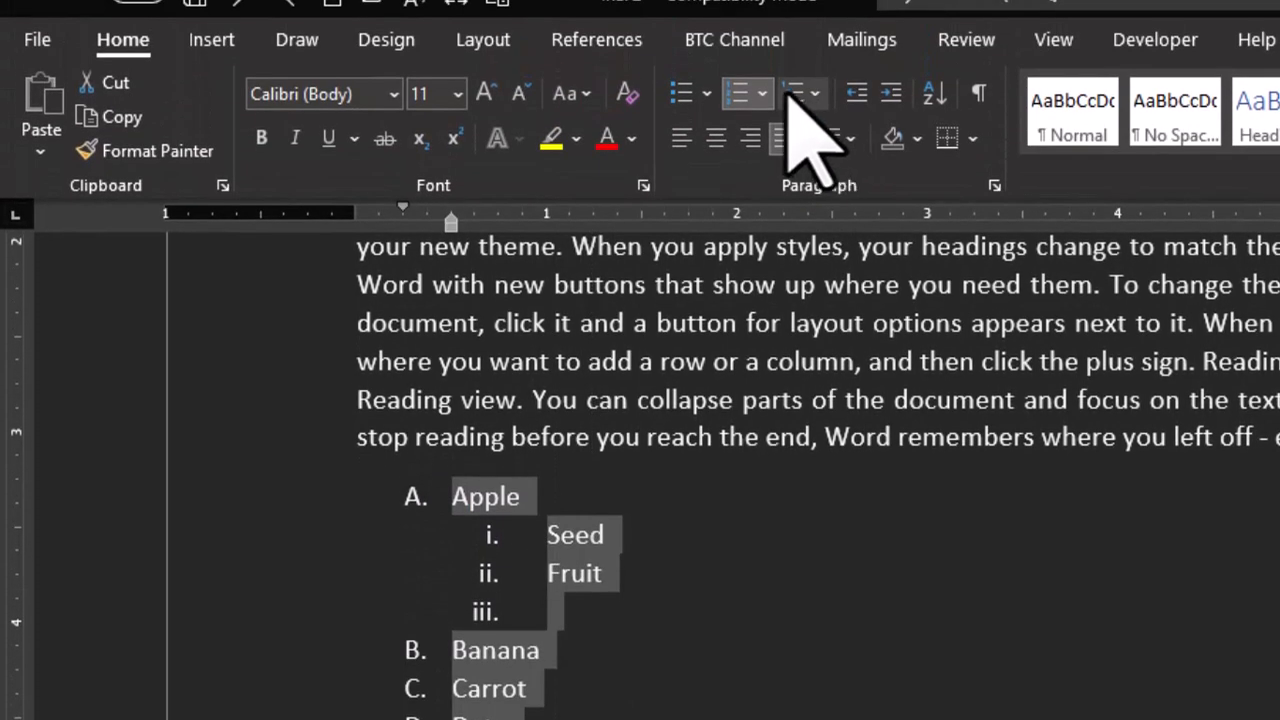
click(792, 95)
mouse_move(920, 423)
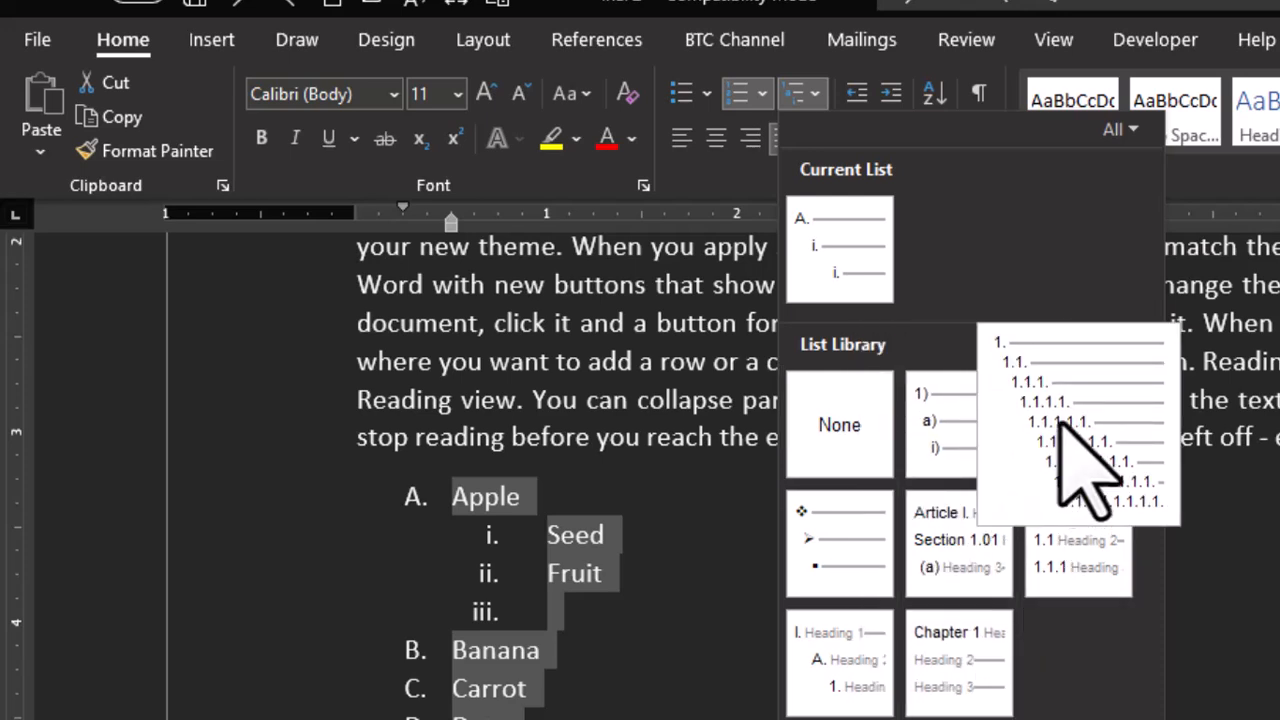
click(1060, 420)
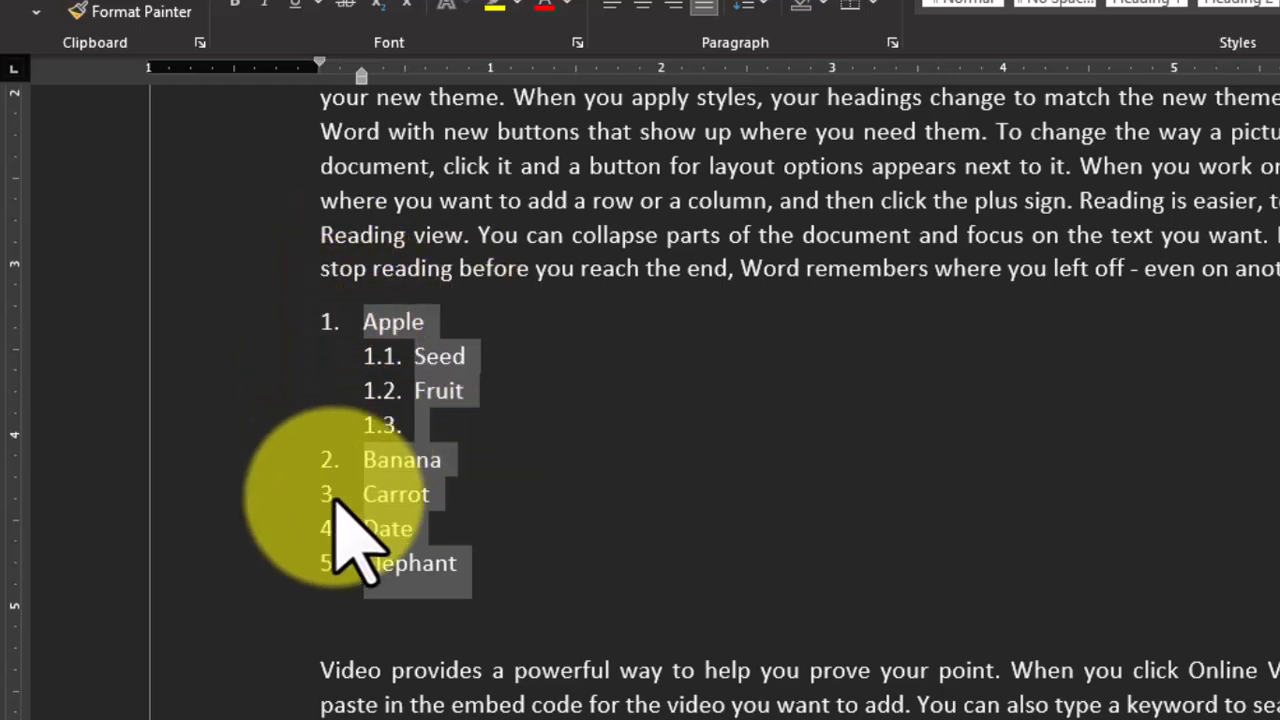
- Add the second-level items Yellow and Green under Banana, followed by an empty sub-item
click(458, 476)
key(Return)
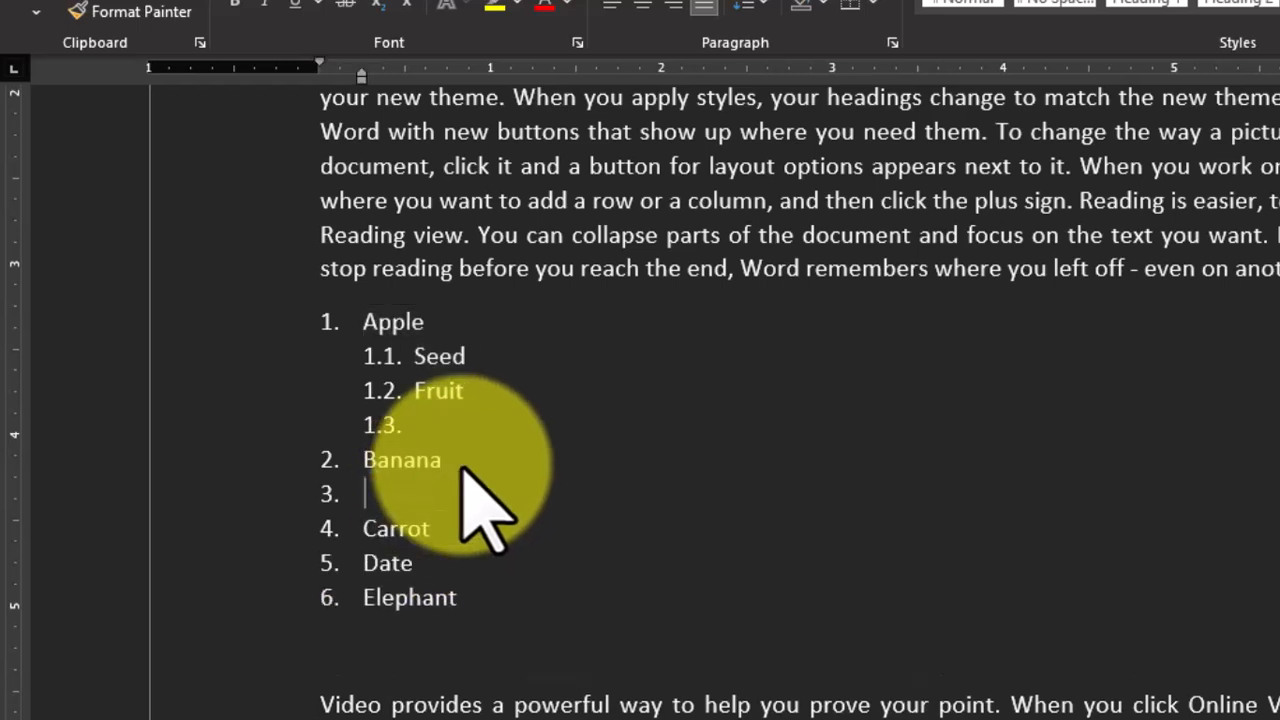
key(Tab)
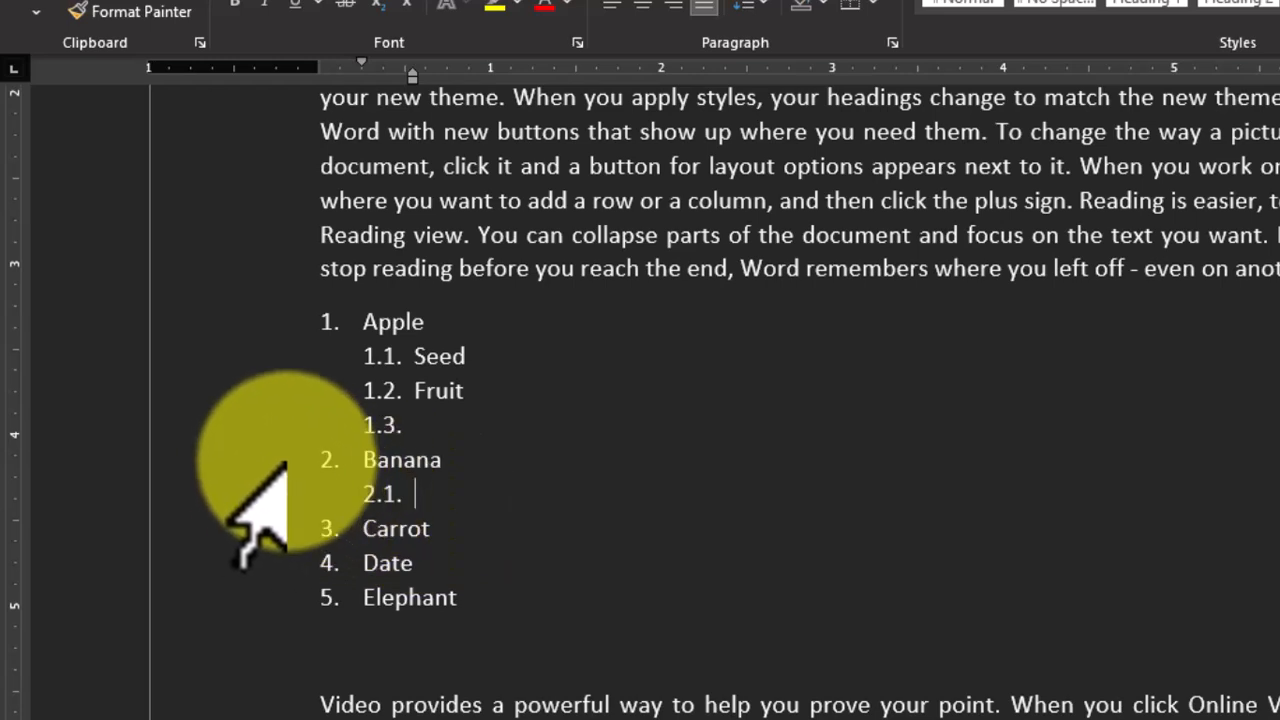
text(yellow)
key(Return)
text(gree)
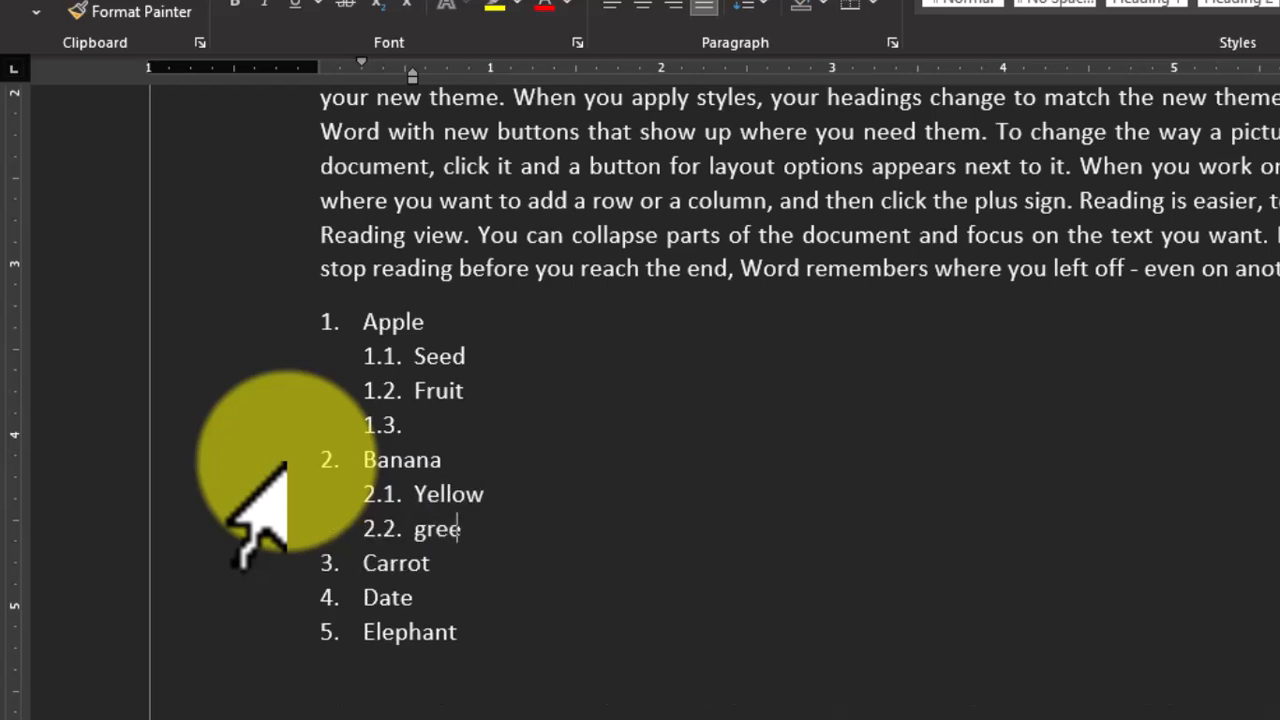
text(n)
key(Return)
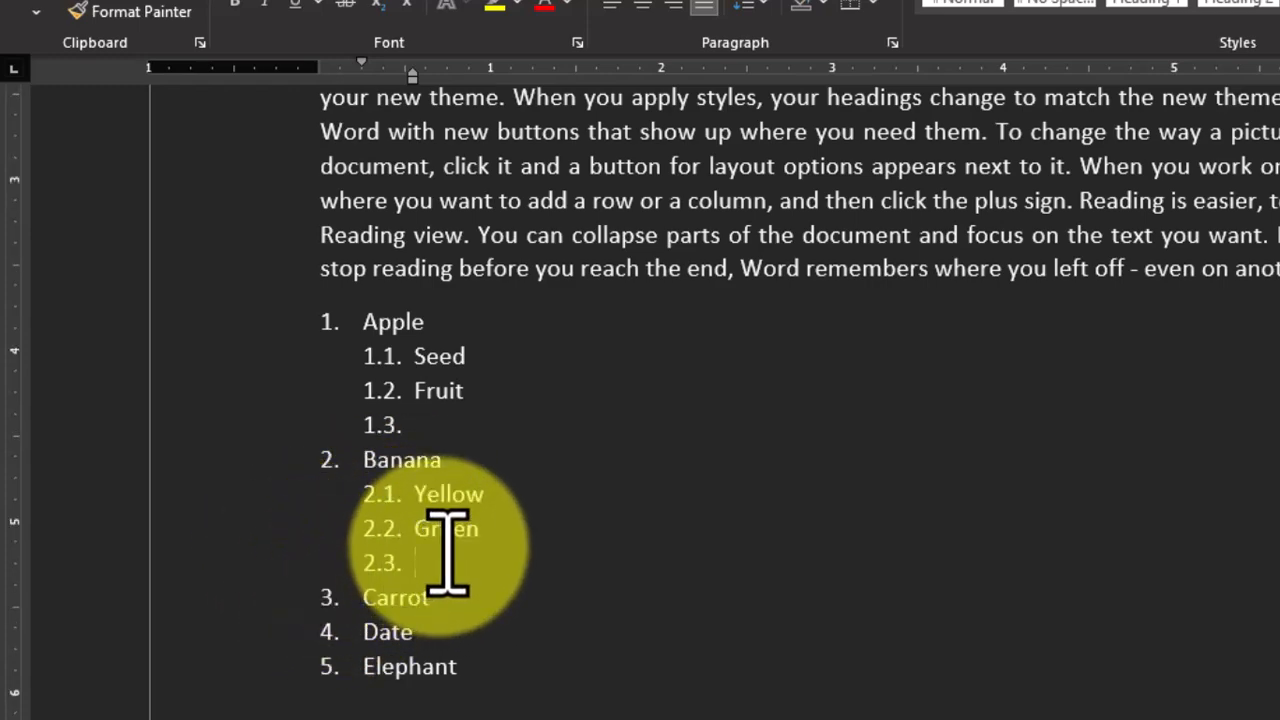
- Add an empty second-level item under Elephant at the end of the list
scroll(437, 523, down, 2)
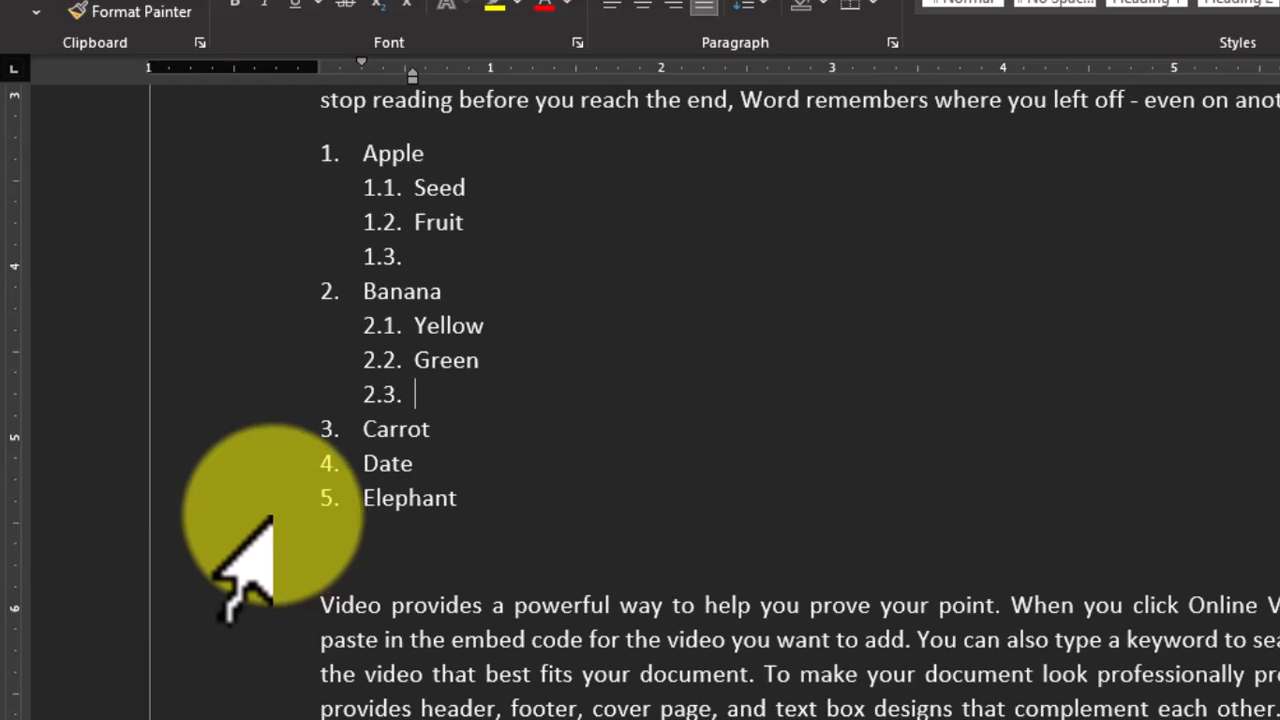
click(480, 505)
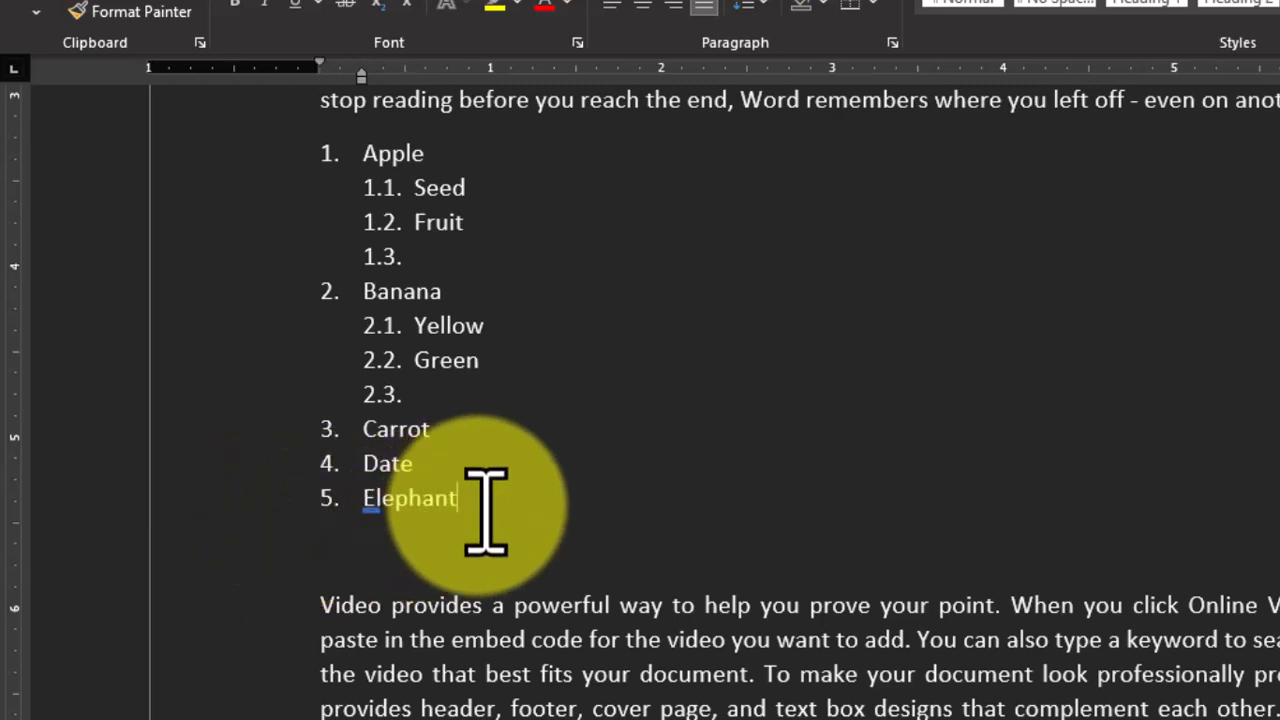
key(Return)
key(Tab)
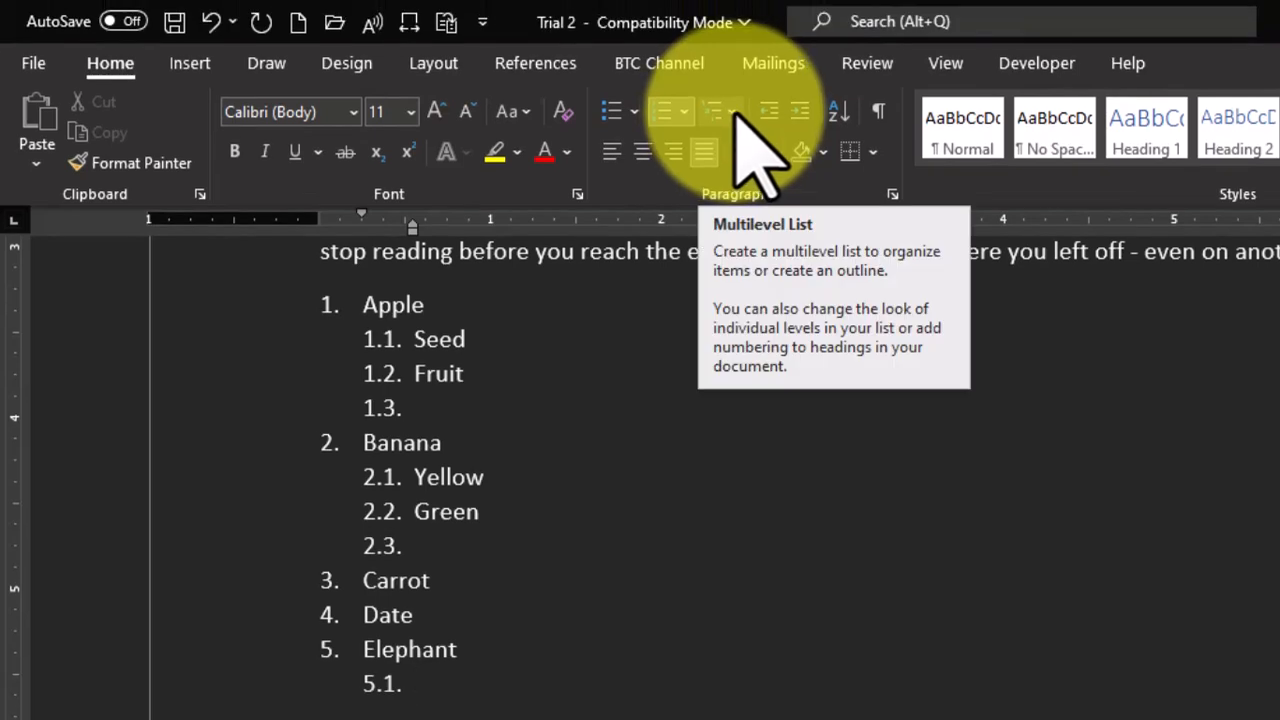
click(737, 113)
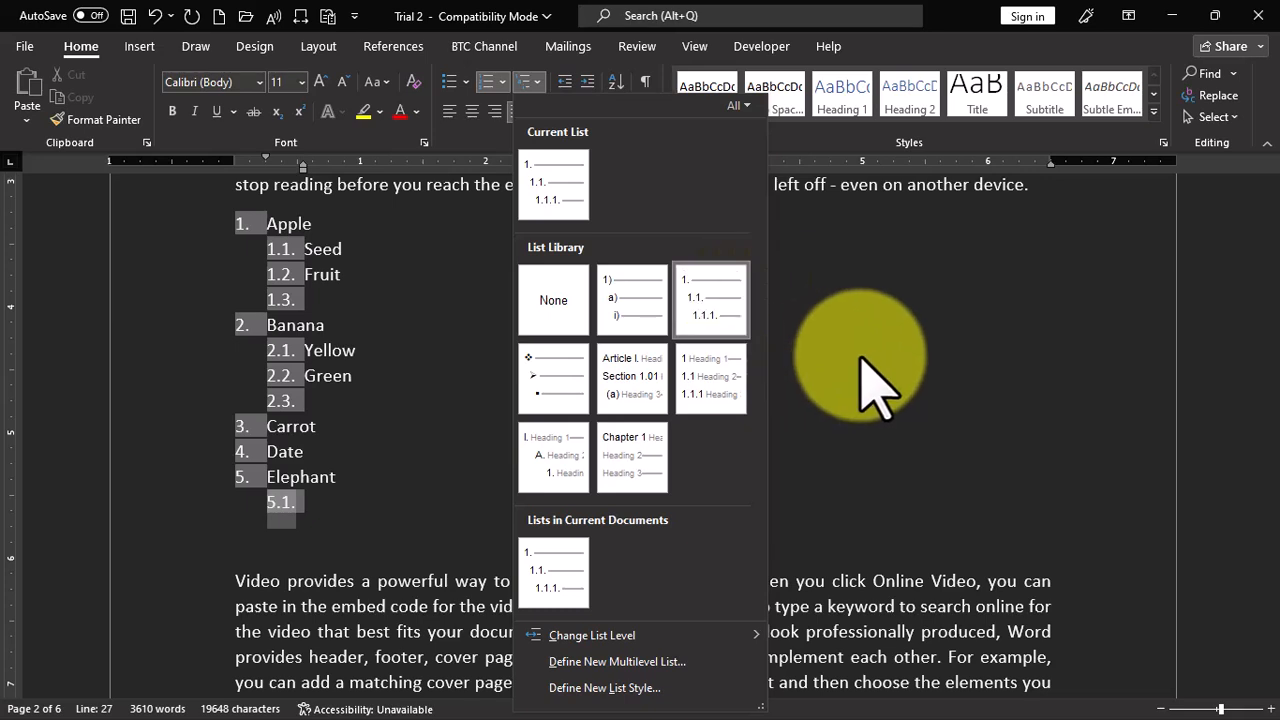
key(Escape)
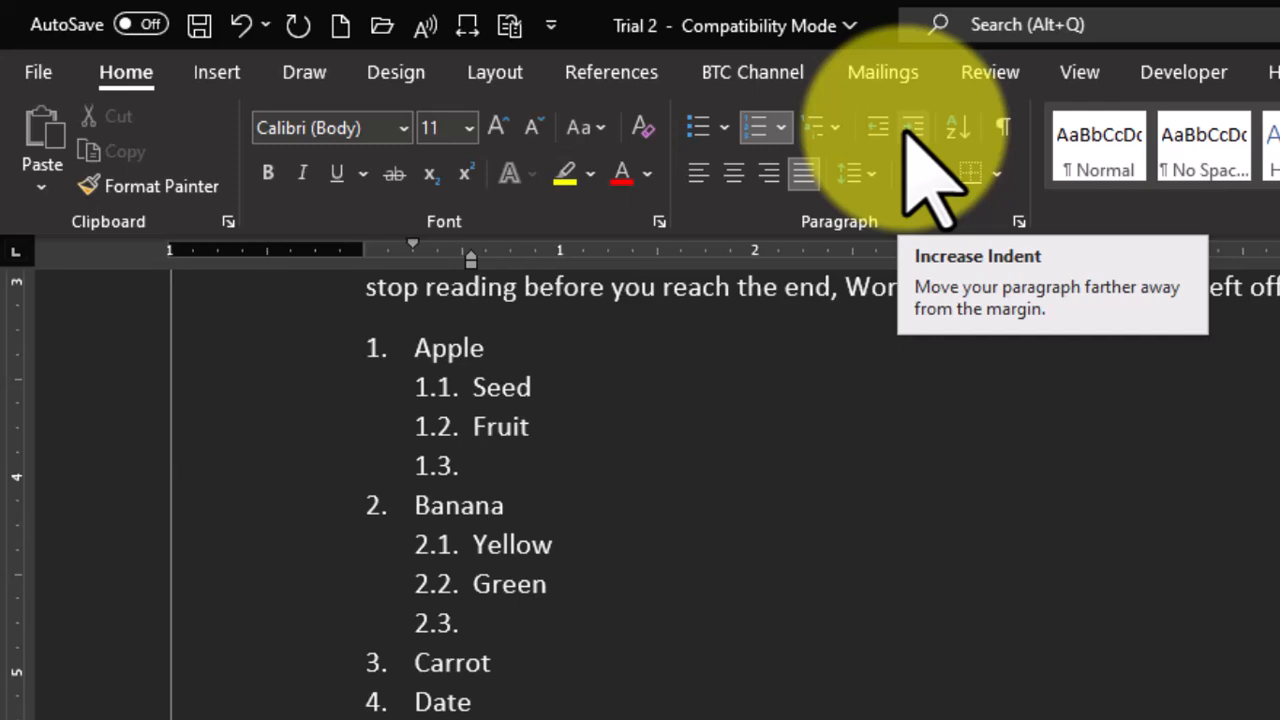
- Increase the left indent of the document's entire first paragraph step by step to 2 inches
scroll(795, 640, up, 10)
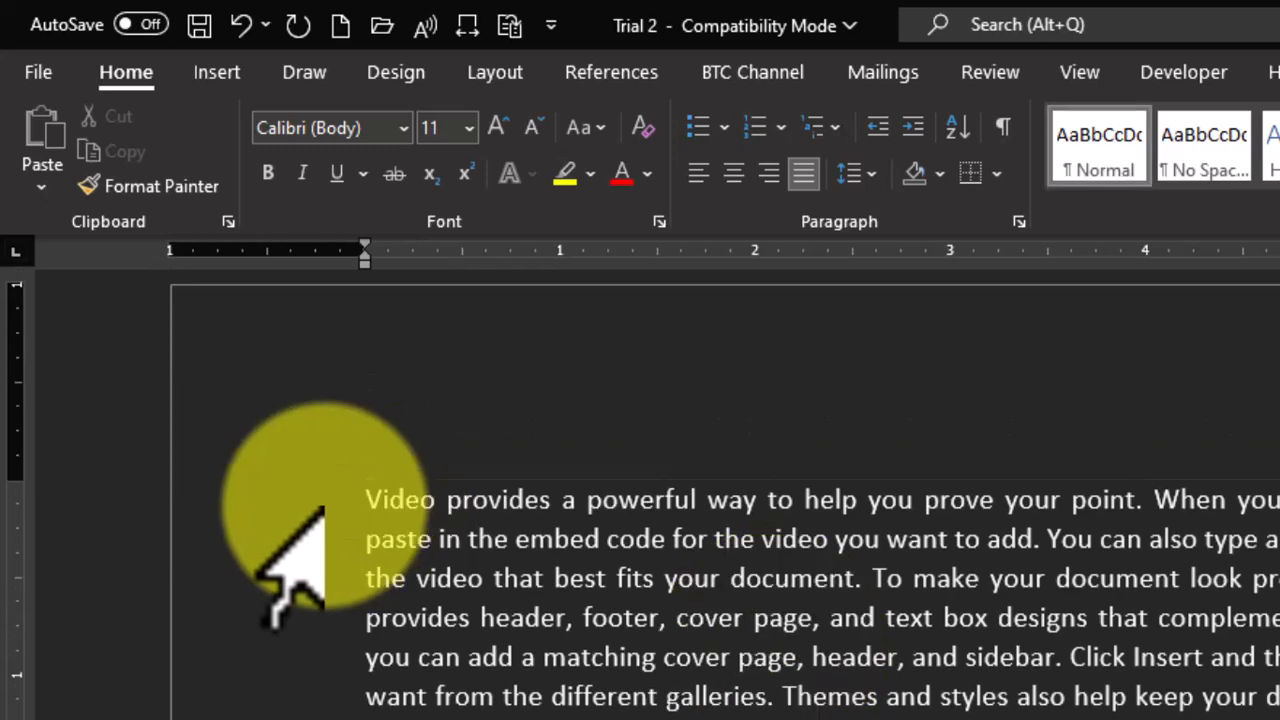
drag(323, 506, 465, 719)
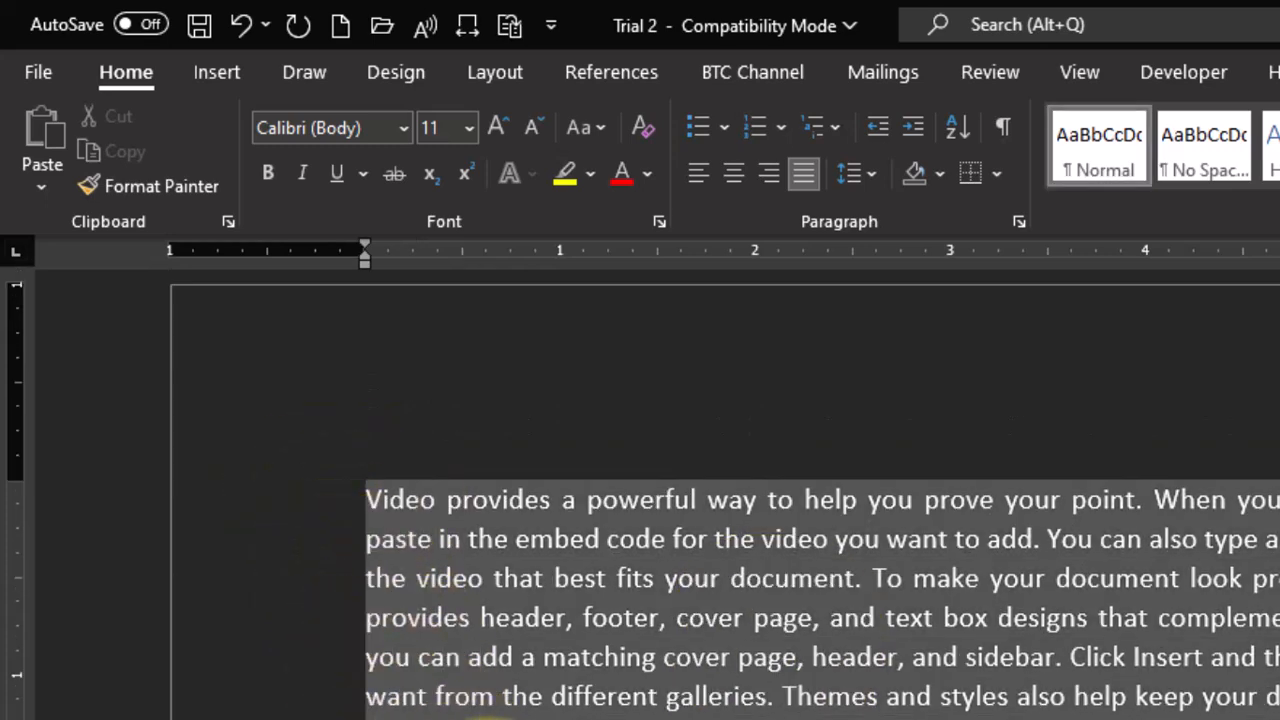
click(913, 127)
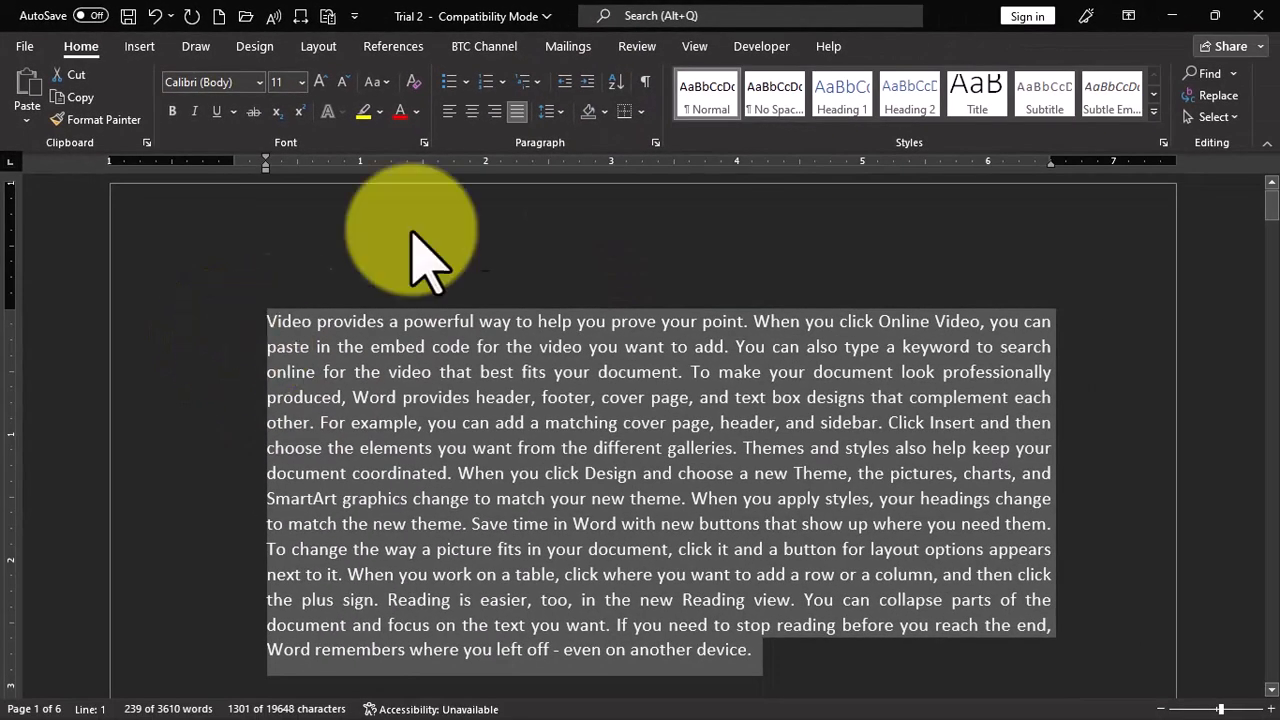
click(587, 83)
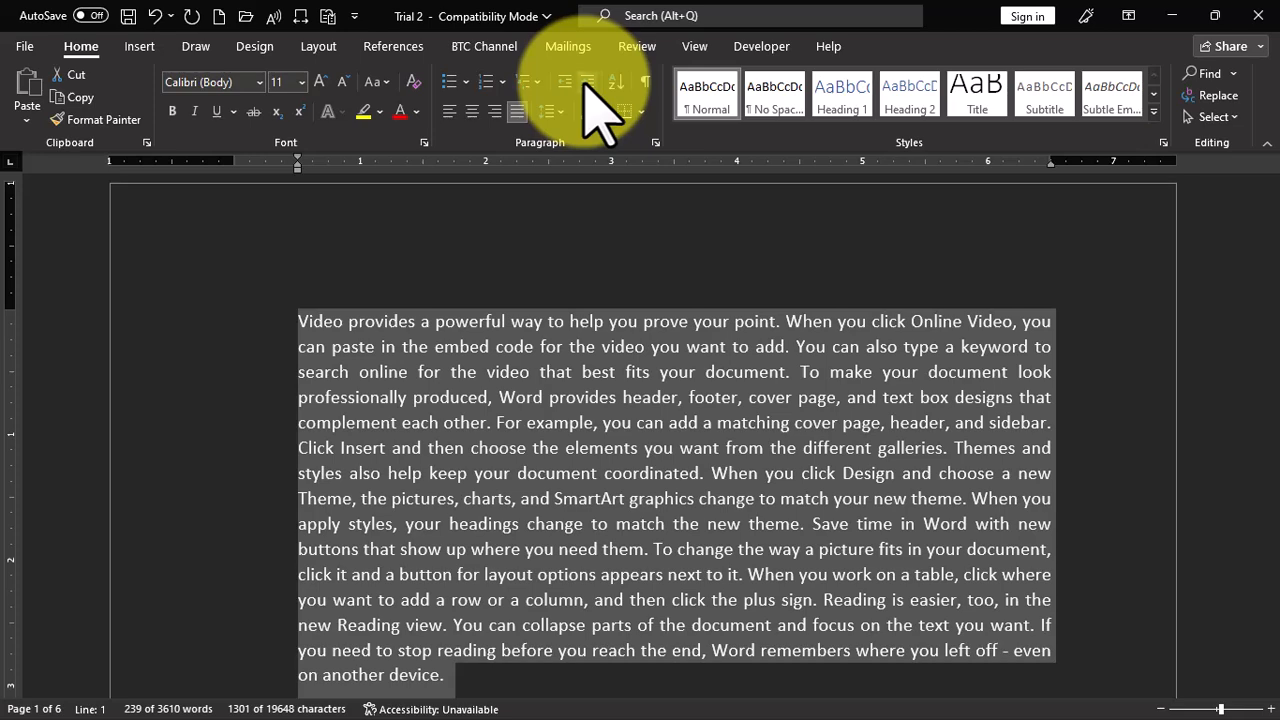
click(587, 83)
click(587, 83)
click(587, 83)
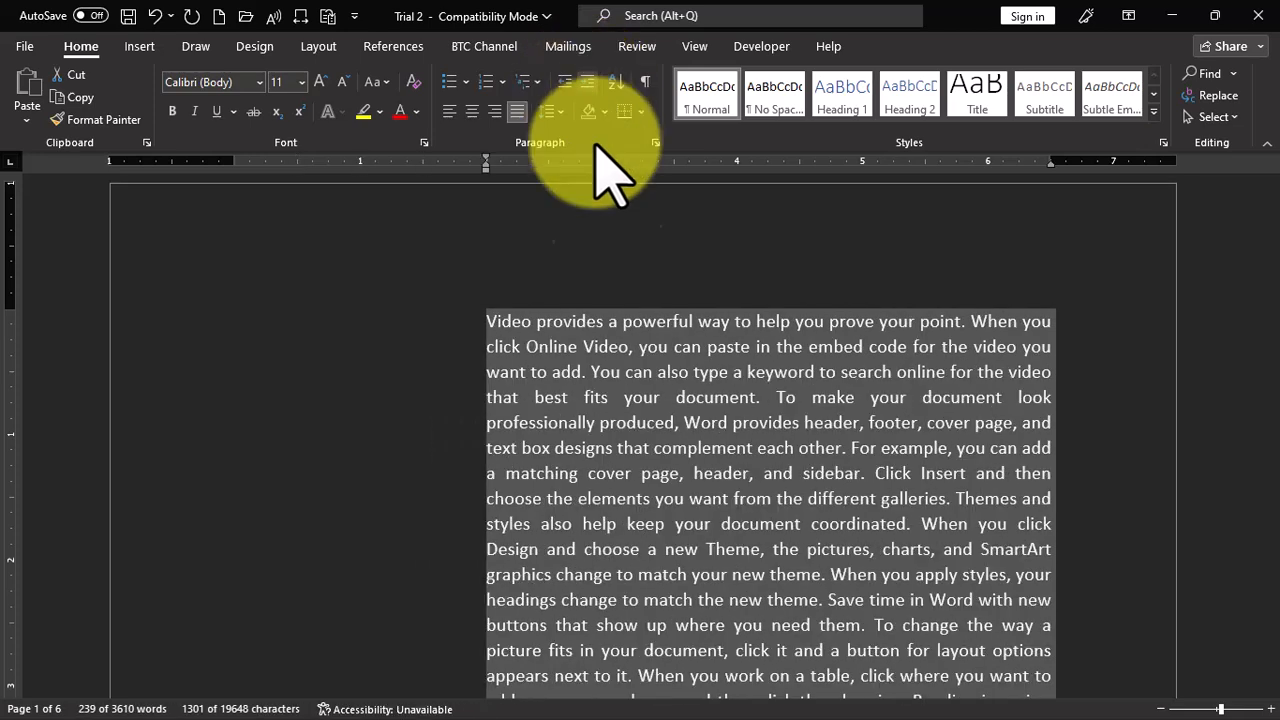
- Decrease the first paragraph's indent back to the left margin, and increase it again by one level
scroll(590, 385, down, 2)
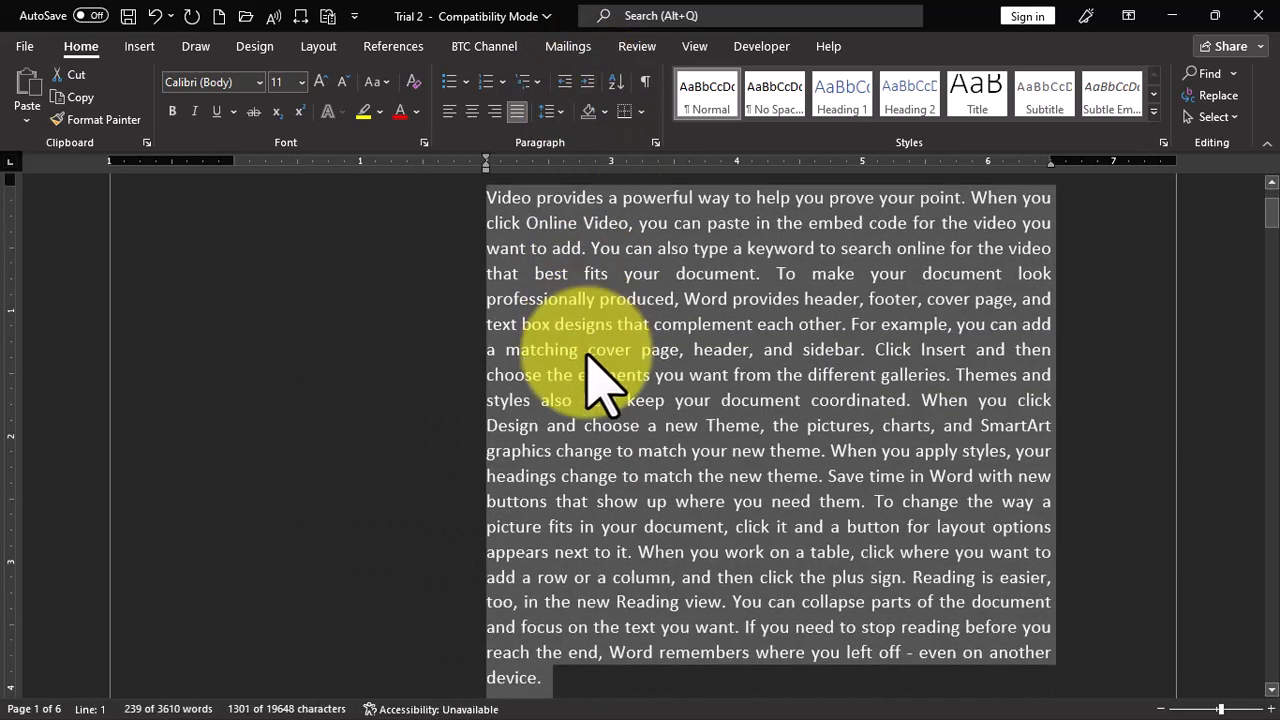
click(564, 83)
click(566, 85)
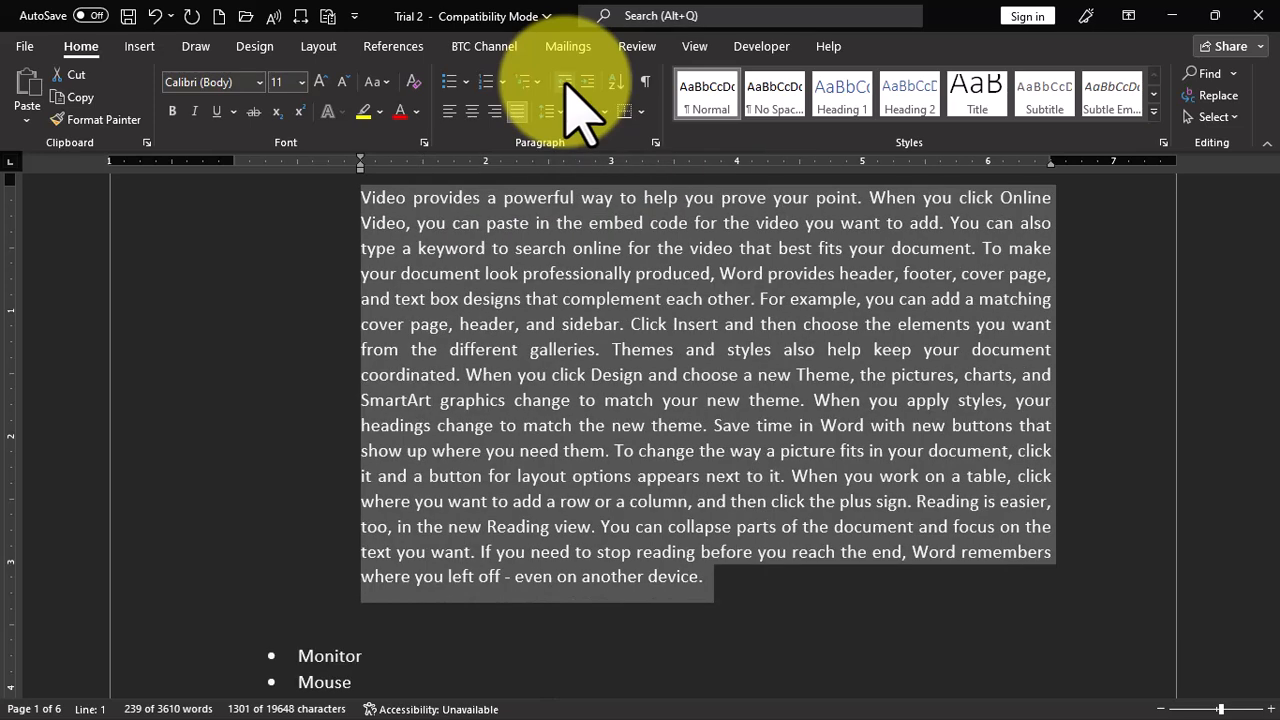
click(566, 85)
click(566, 85)
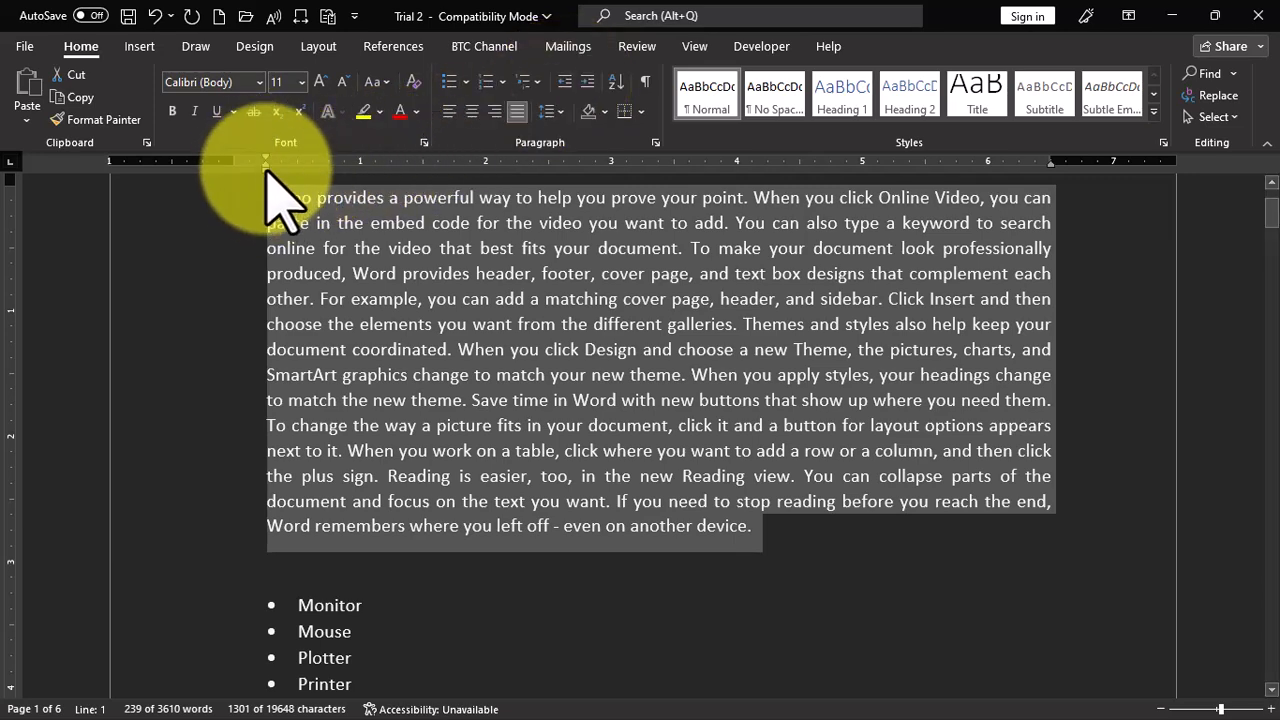
click(565, 81)
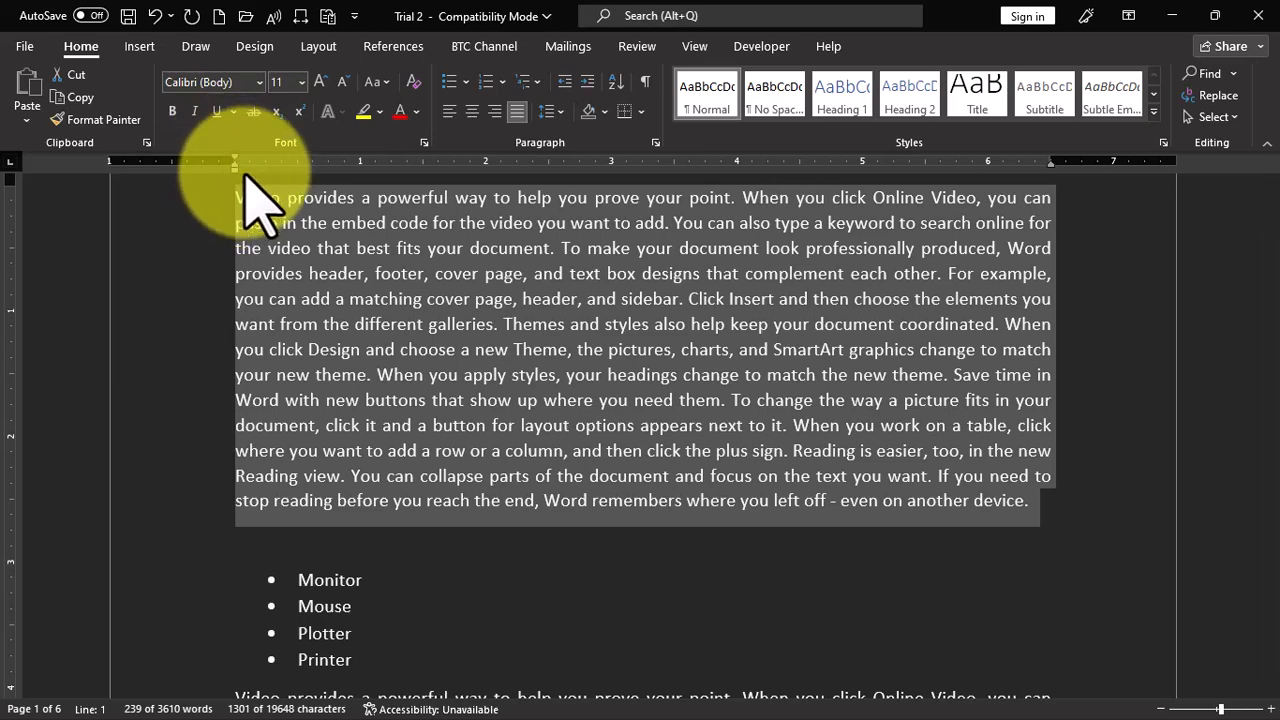
click(587, 81)
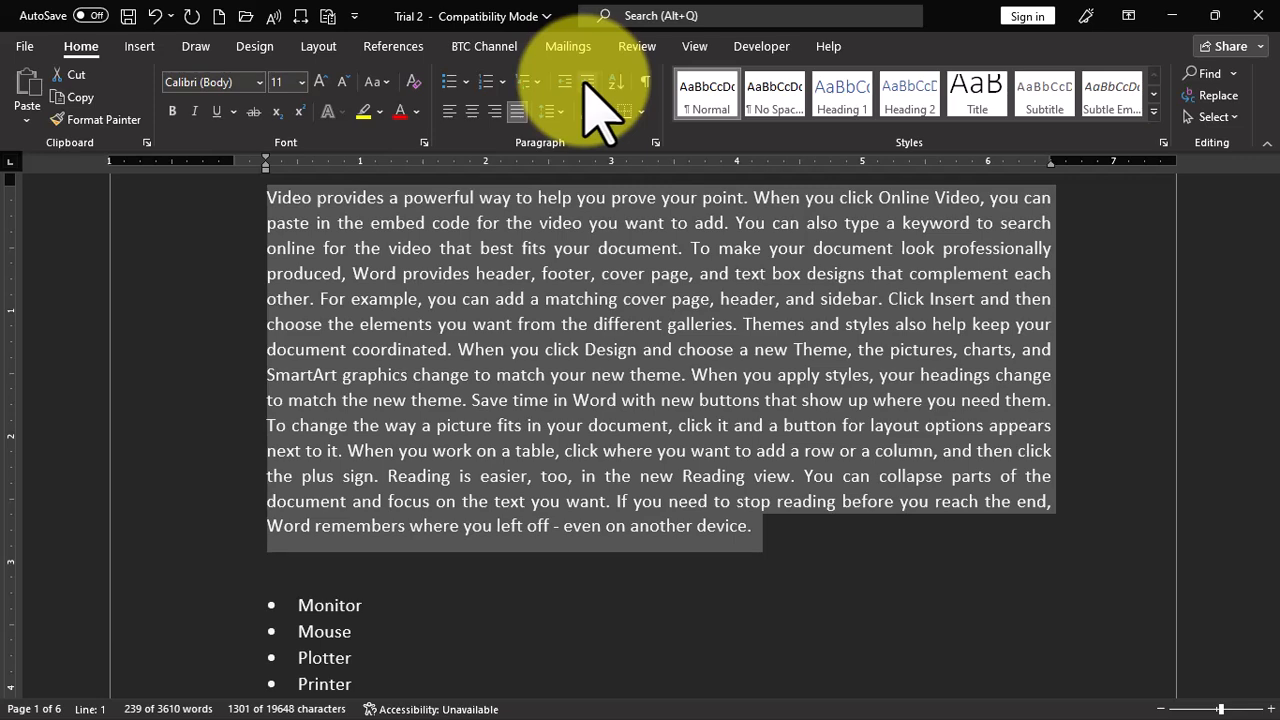
- Increase the first paragraph's left indent level by level to 3 inches
click(587, 81)
click(587, 81)
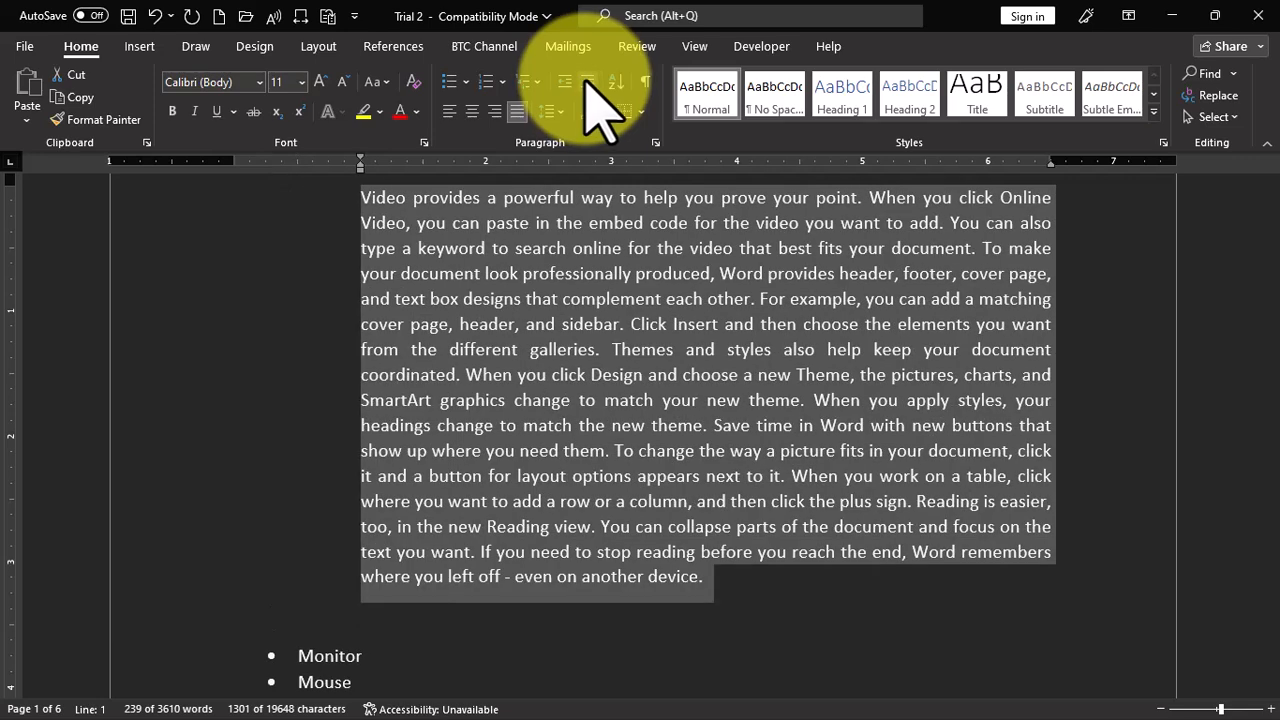
click(587, 81)
click(587, 81)
click(587, 81)
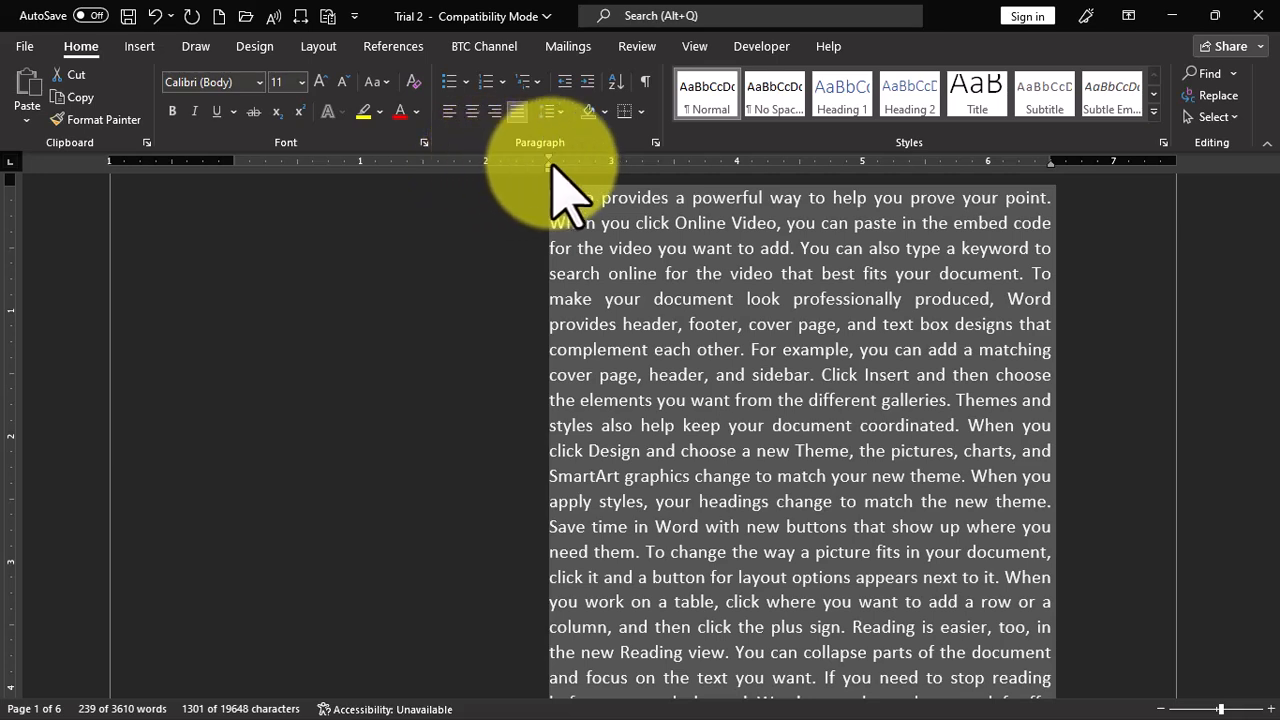
click(587, 81)
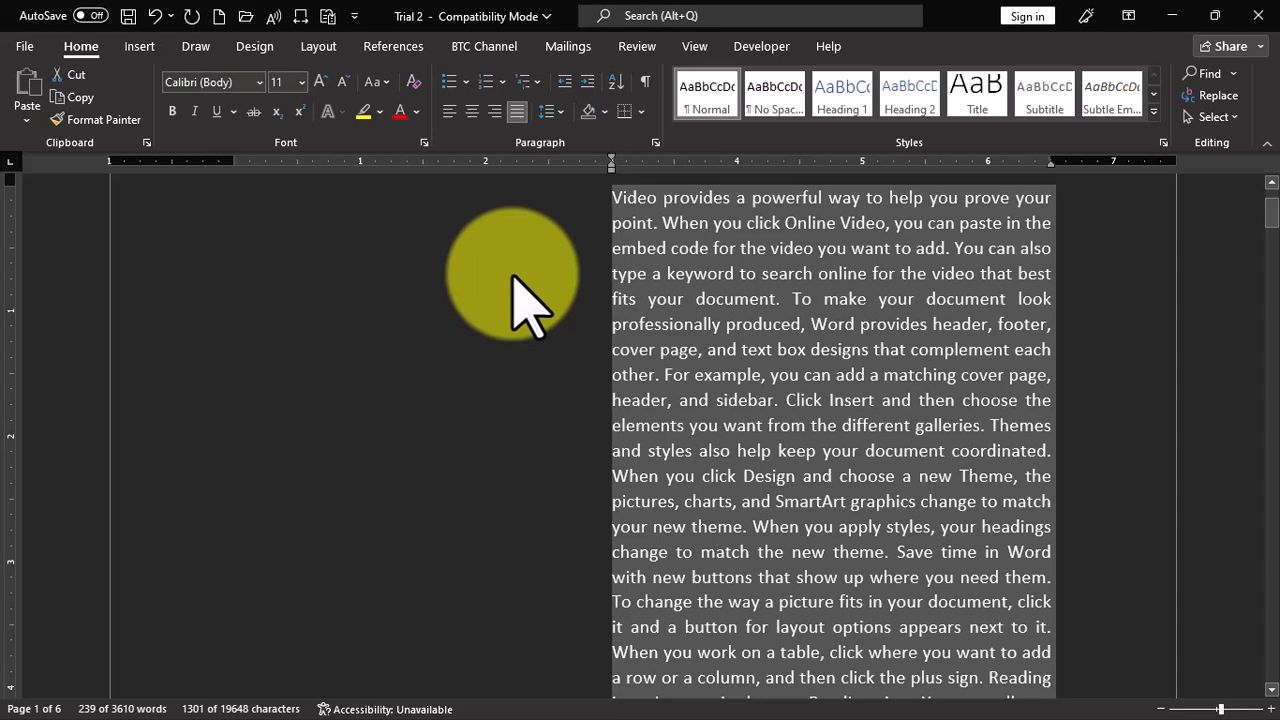
- Decrease the first paragraph's indent level by level until it is back at the left margin
click(564, 82)
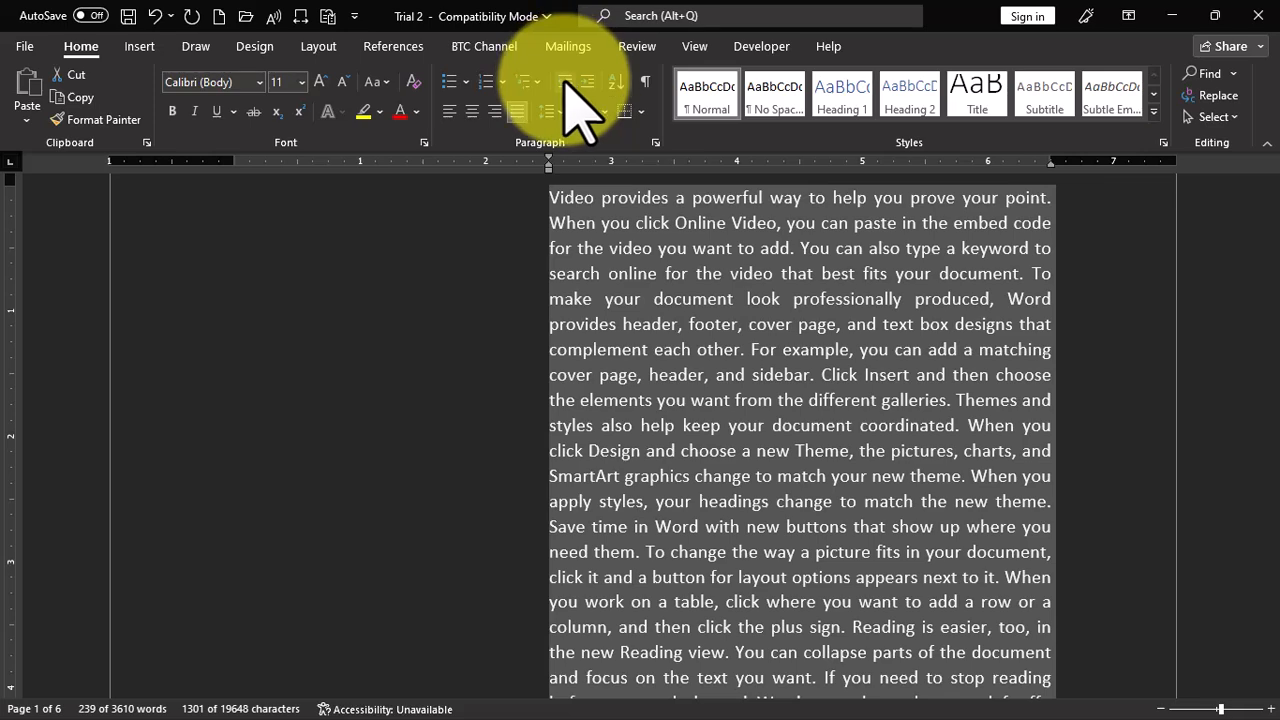
click(565, 82)
click(565, 82)
click(565, 82)
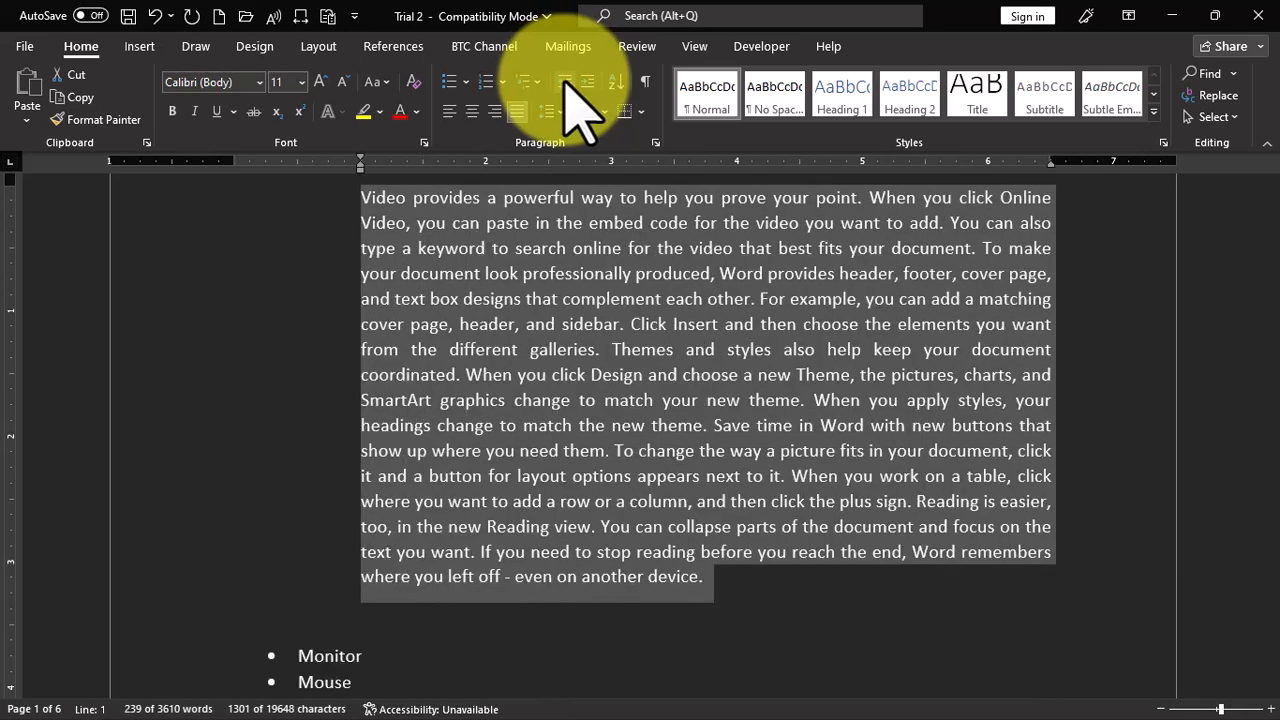
click(565, 82)
click(565, 82)
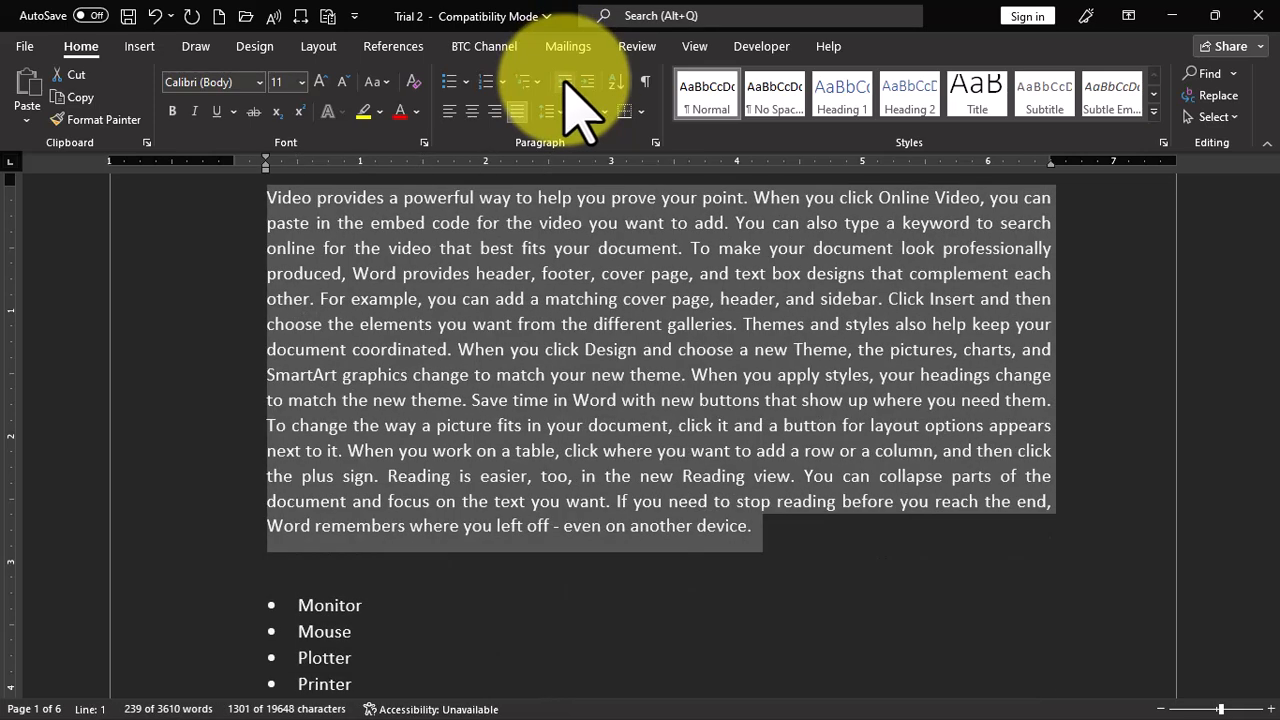
click(565, 82)
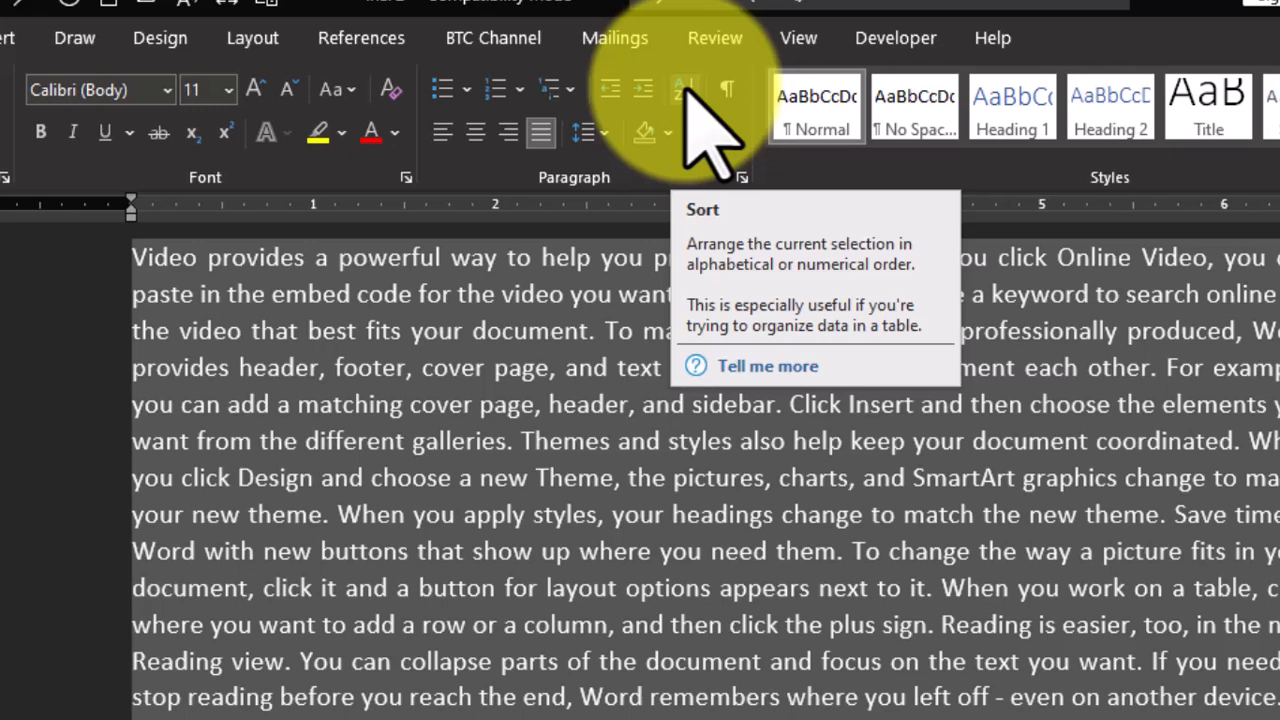
- Sort the multilevel list from Apple through Elephant by paragraphs as text, in ascending order with no header row
scroll(540, 712, down, 2)
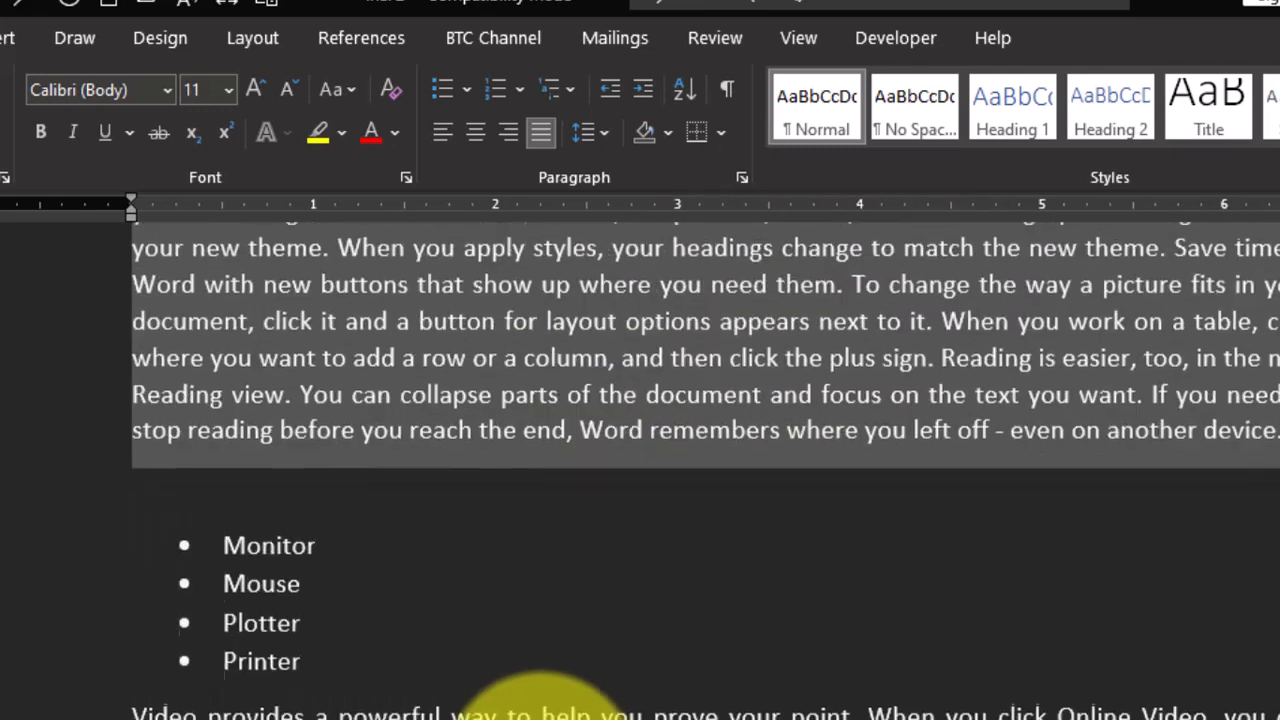
scroll(540, 712, down, 1)
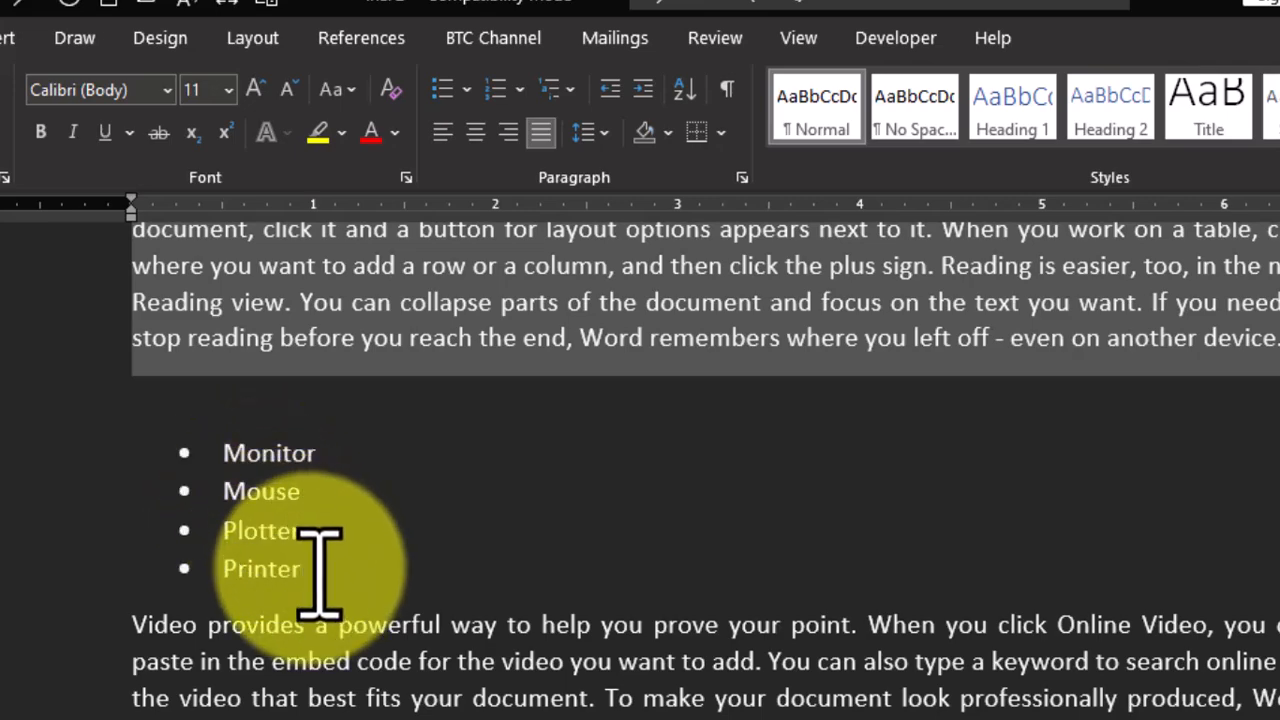
scroll(351, 466, down, 15)
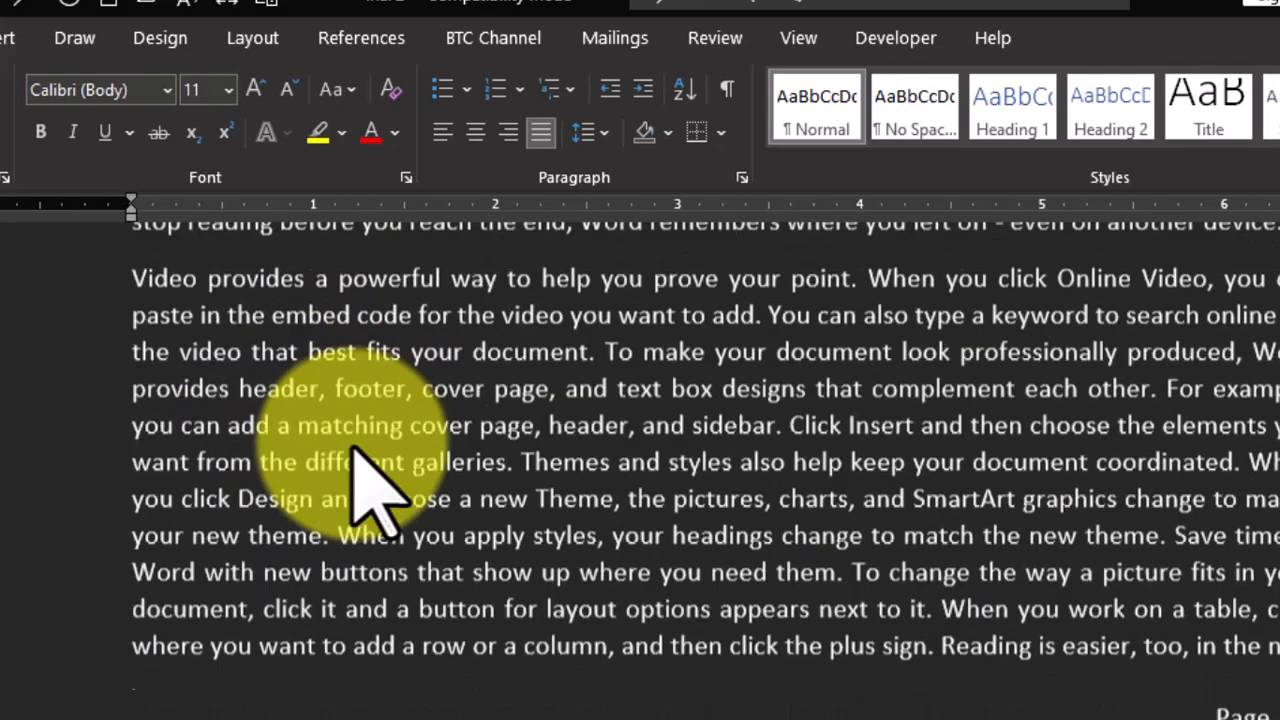
scroll(361, 455, down, 3)
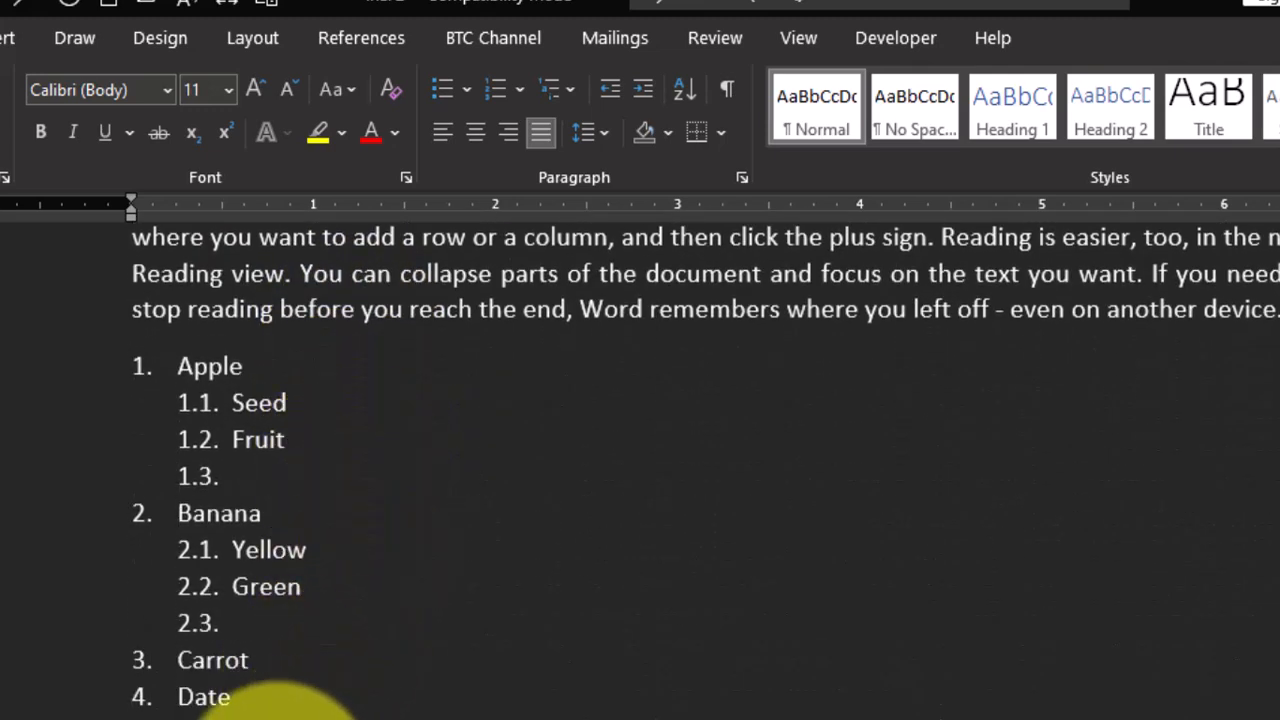
drag(292, 716, 148, 366)
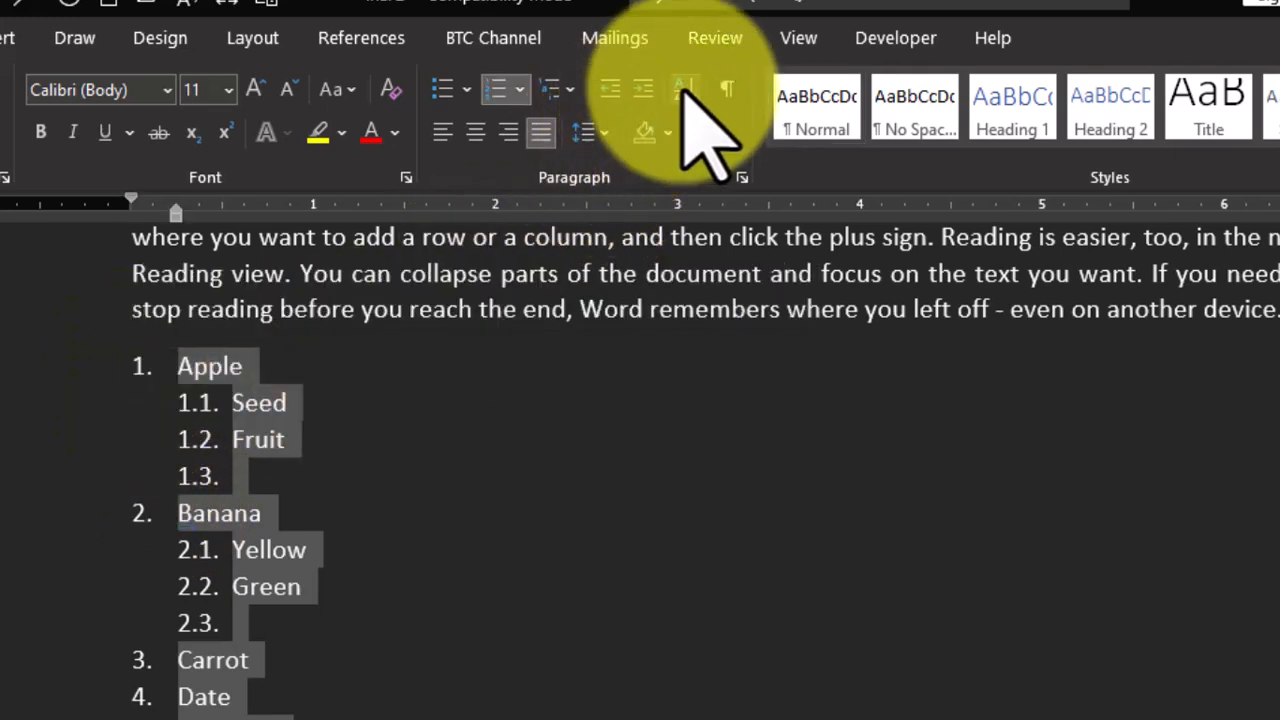
click(684, 88)
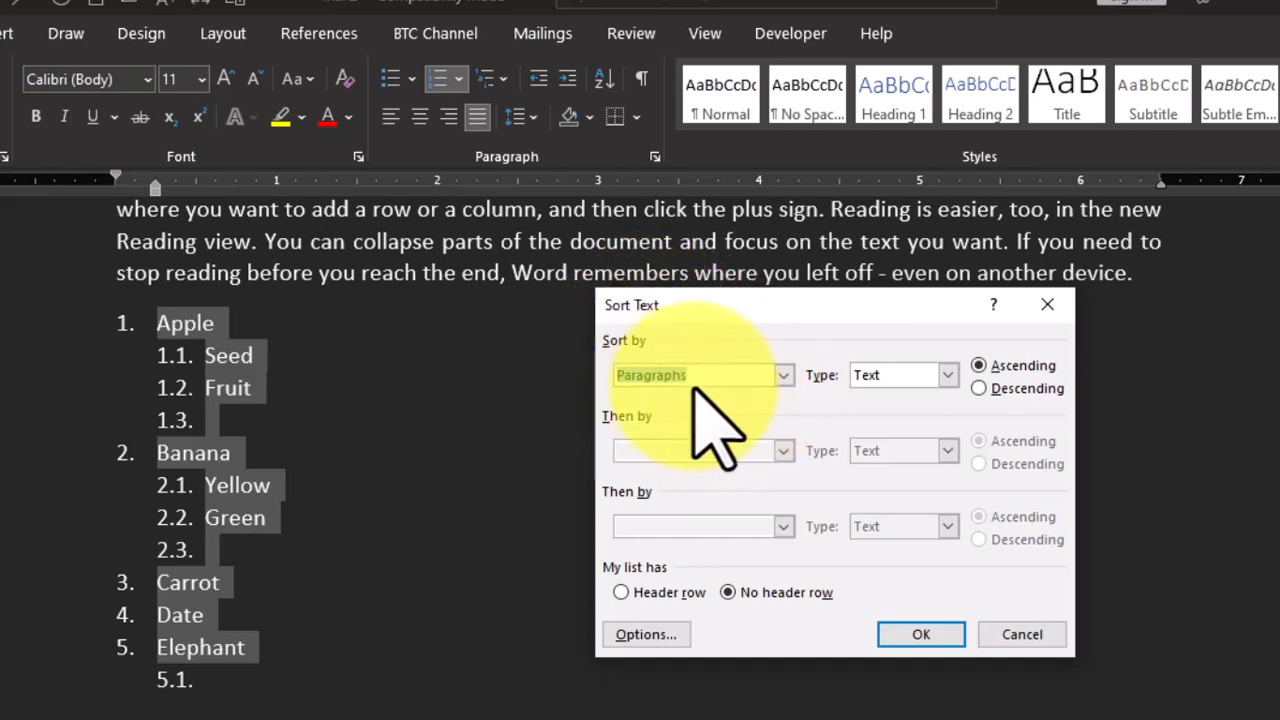
click(783, 376)
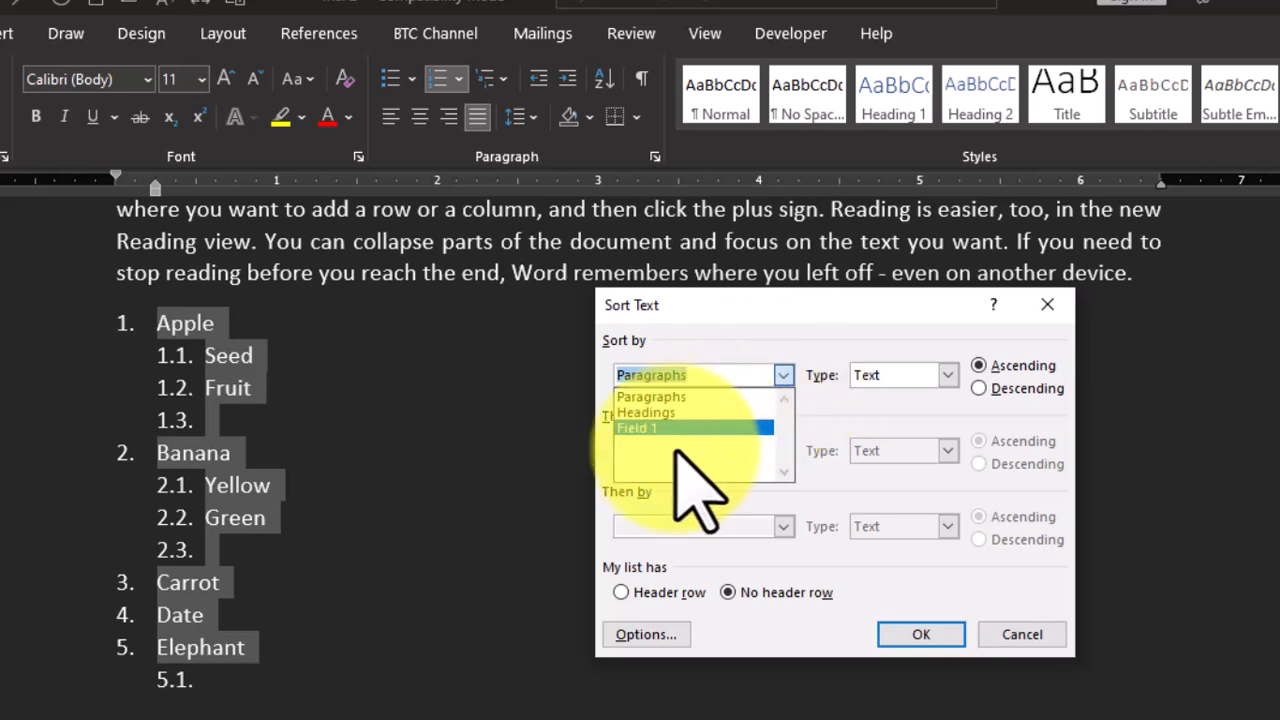
click(698, 398)
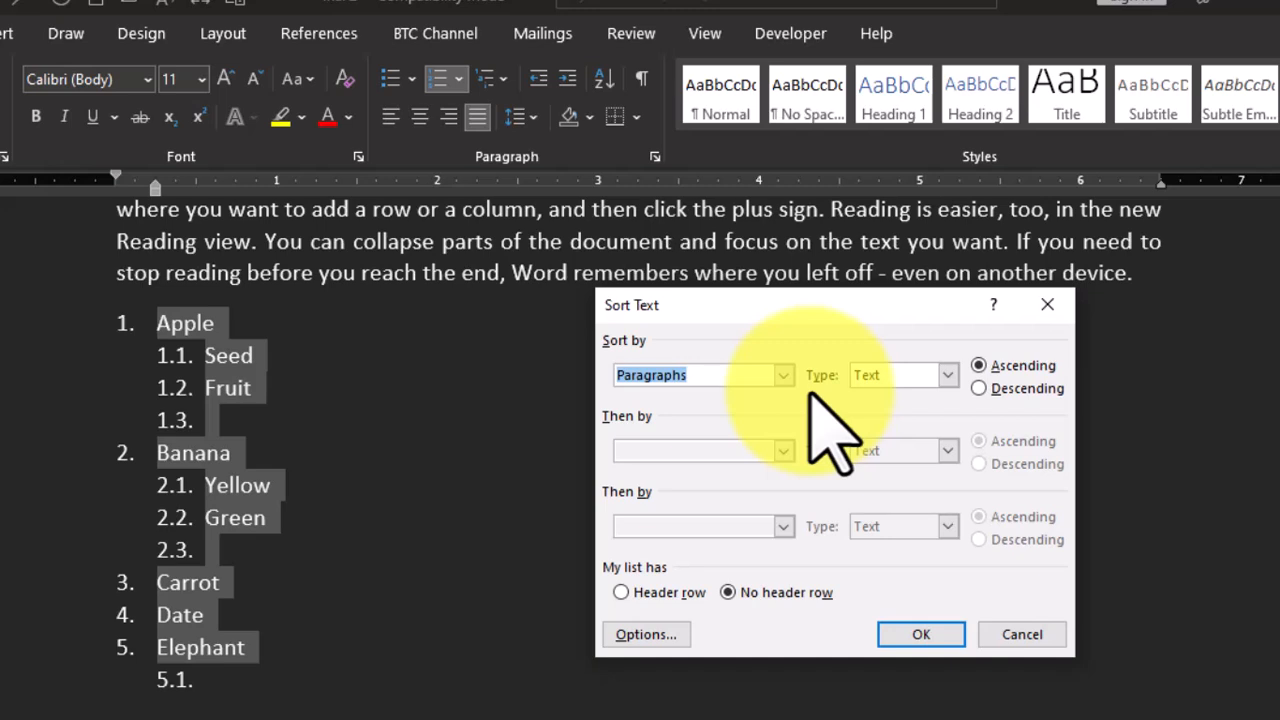
click(946, 375)
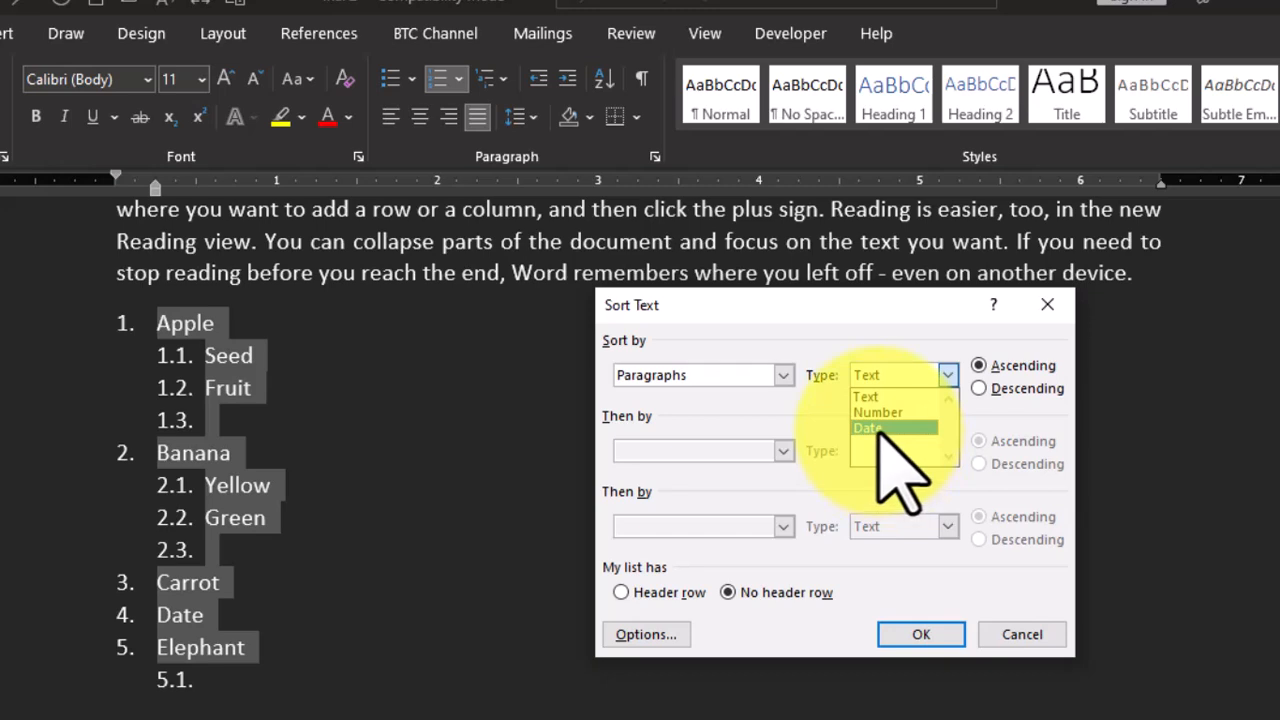
click(904, 400)
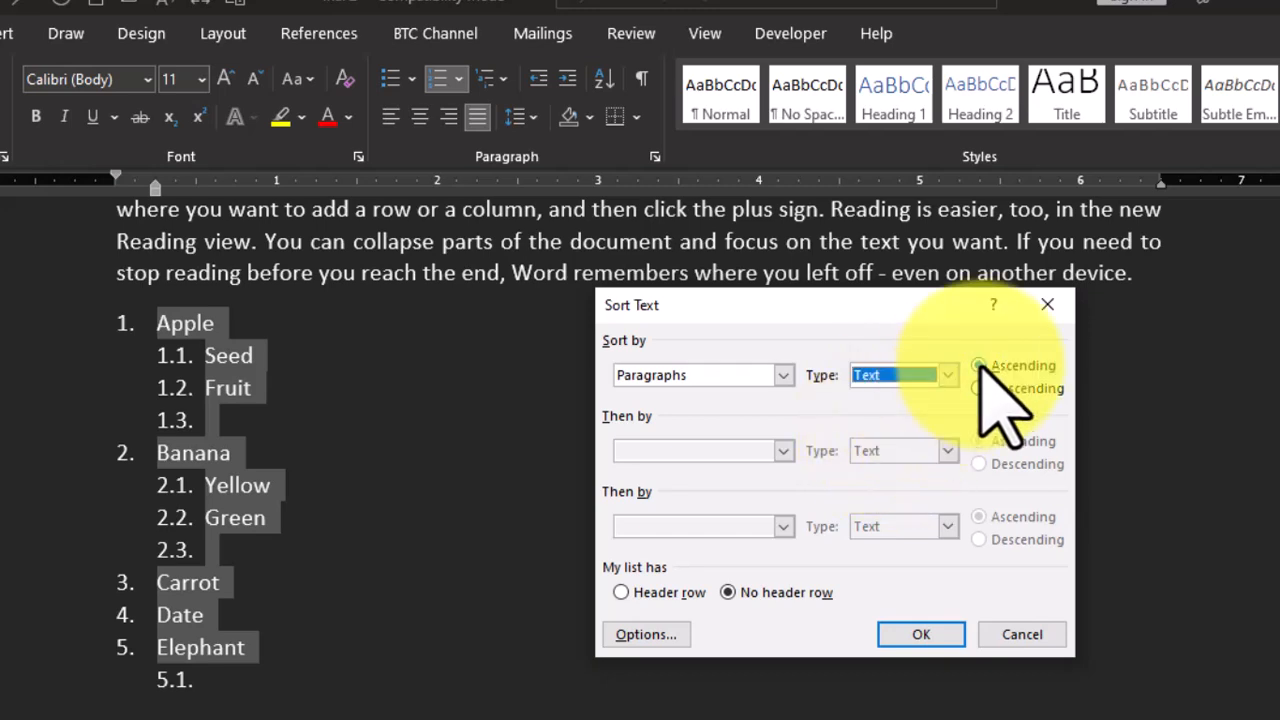
click(918, 634)
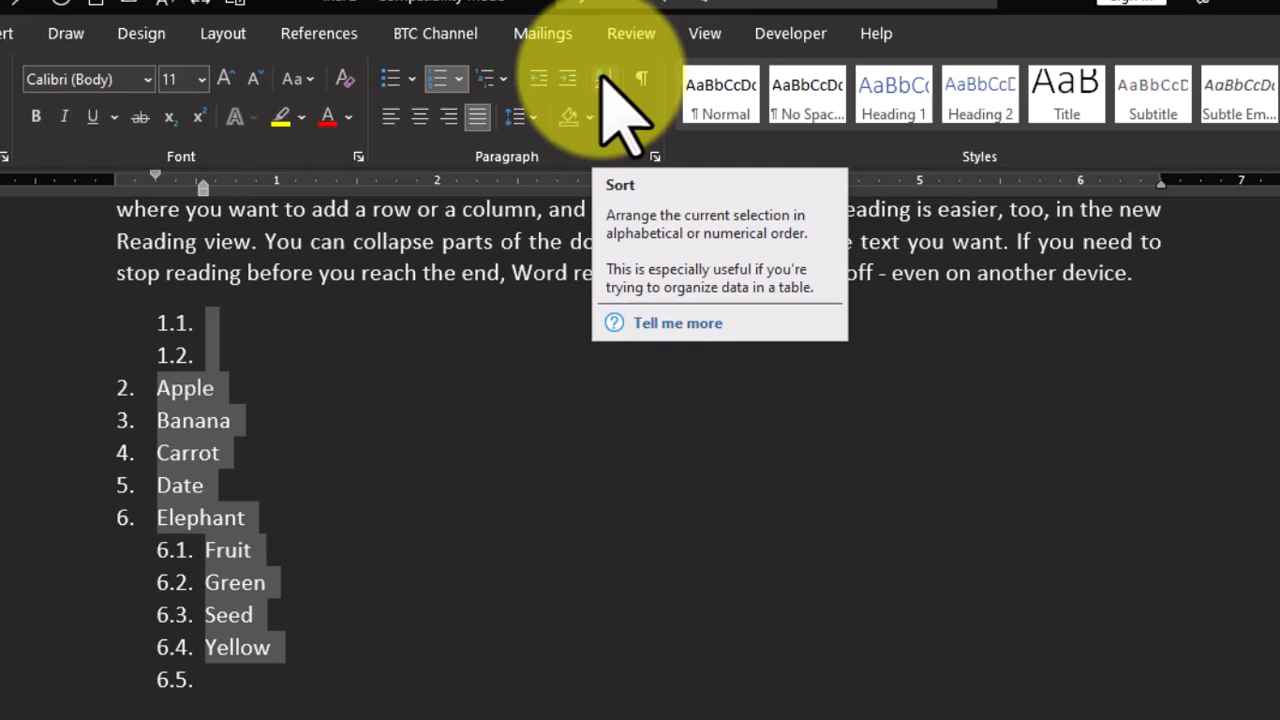
- Insert a table with three columns and five rows on a new line between two body paragraphs on page 3
scroll(437, 578, down, 8)
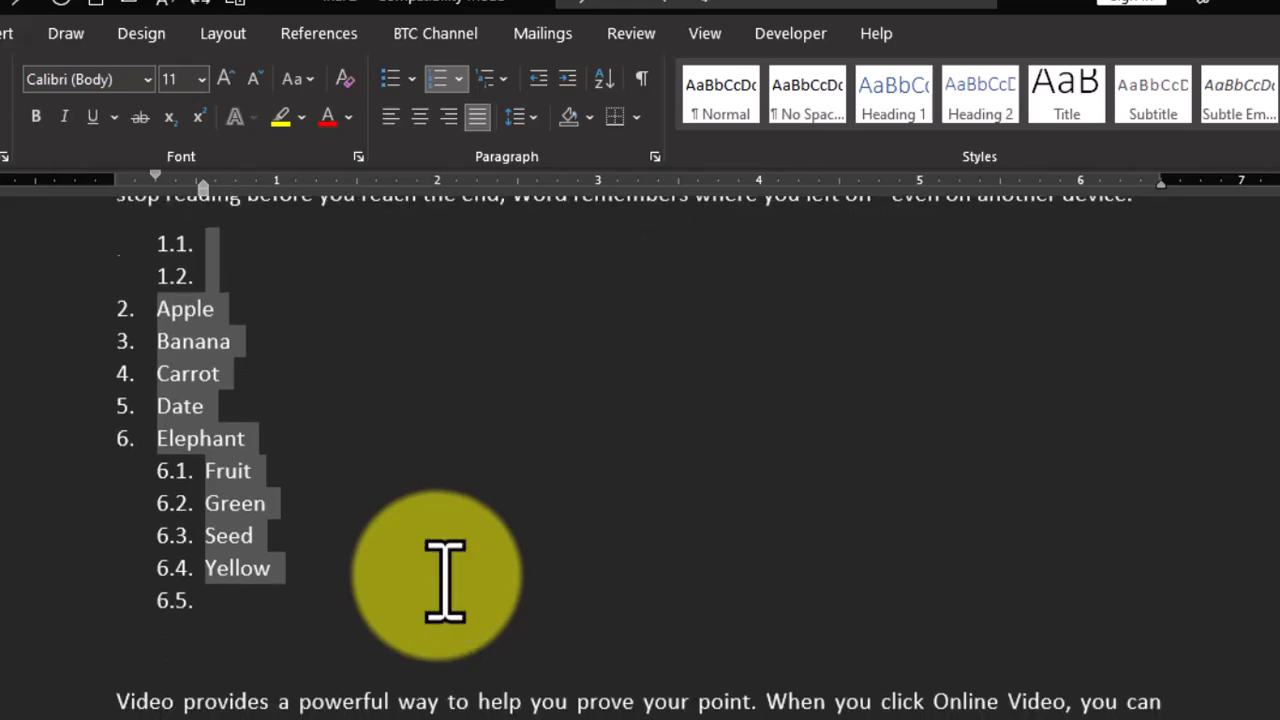
scroll(437, 568, down, 10)
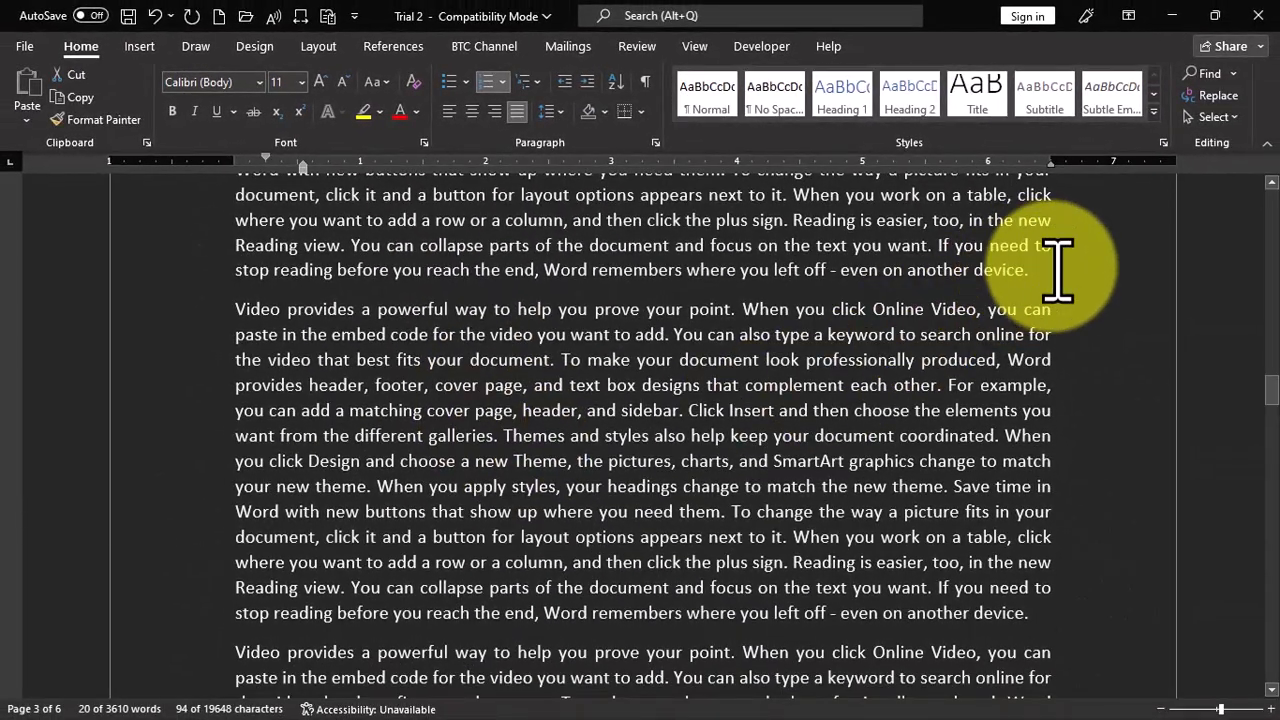
click(1058, 268)
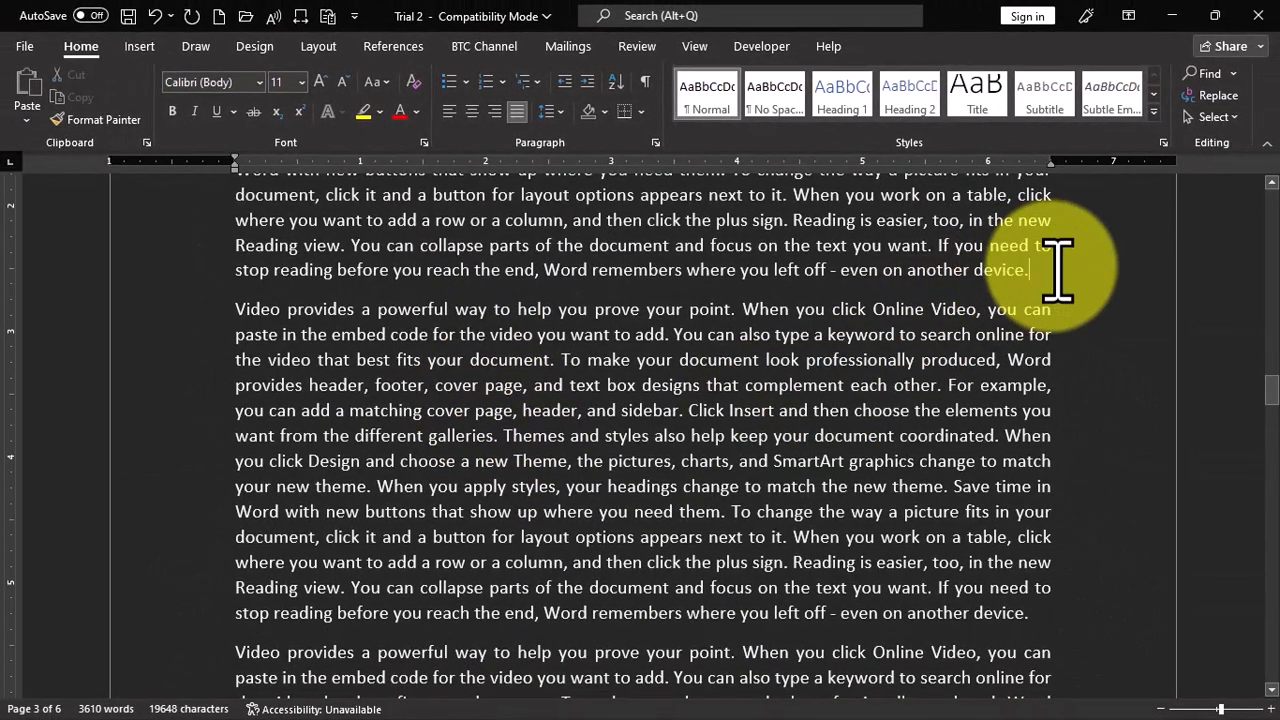
key(Return)
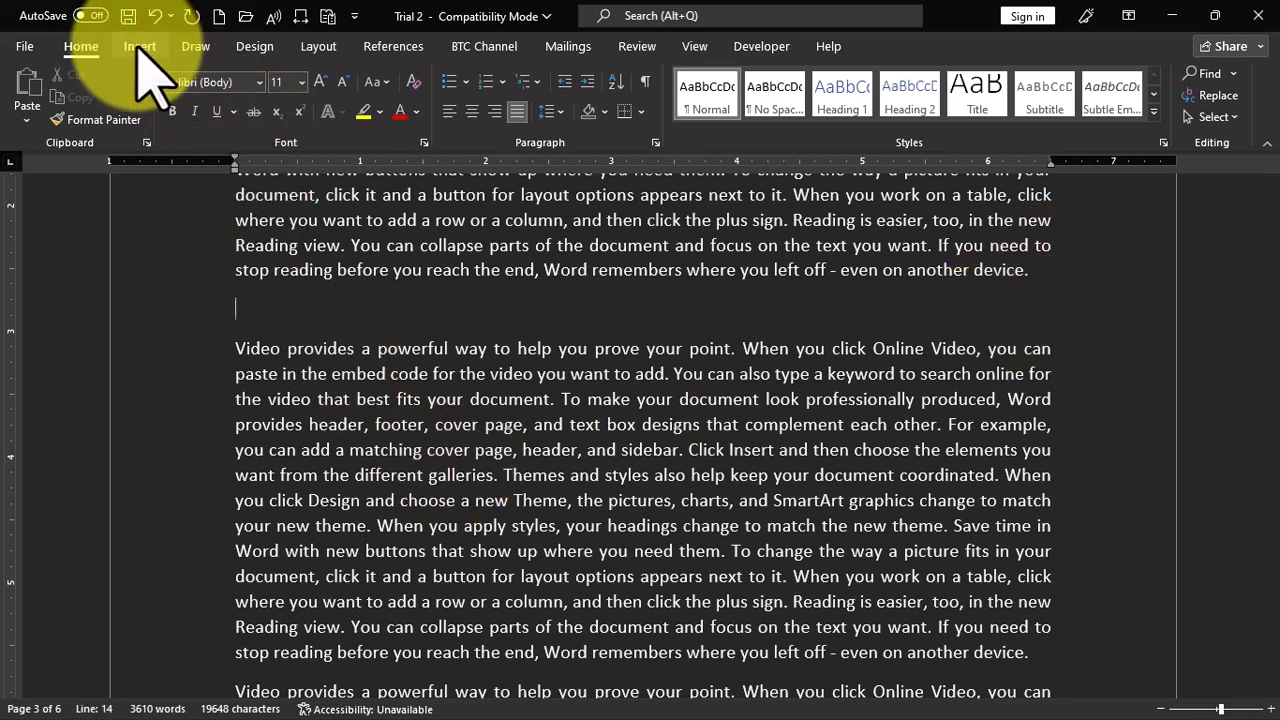
click(139, 46)
click(138, 100)
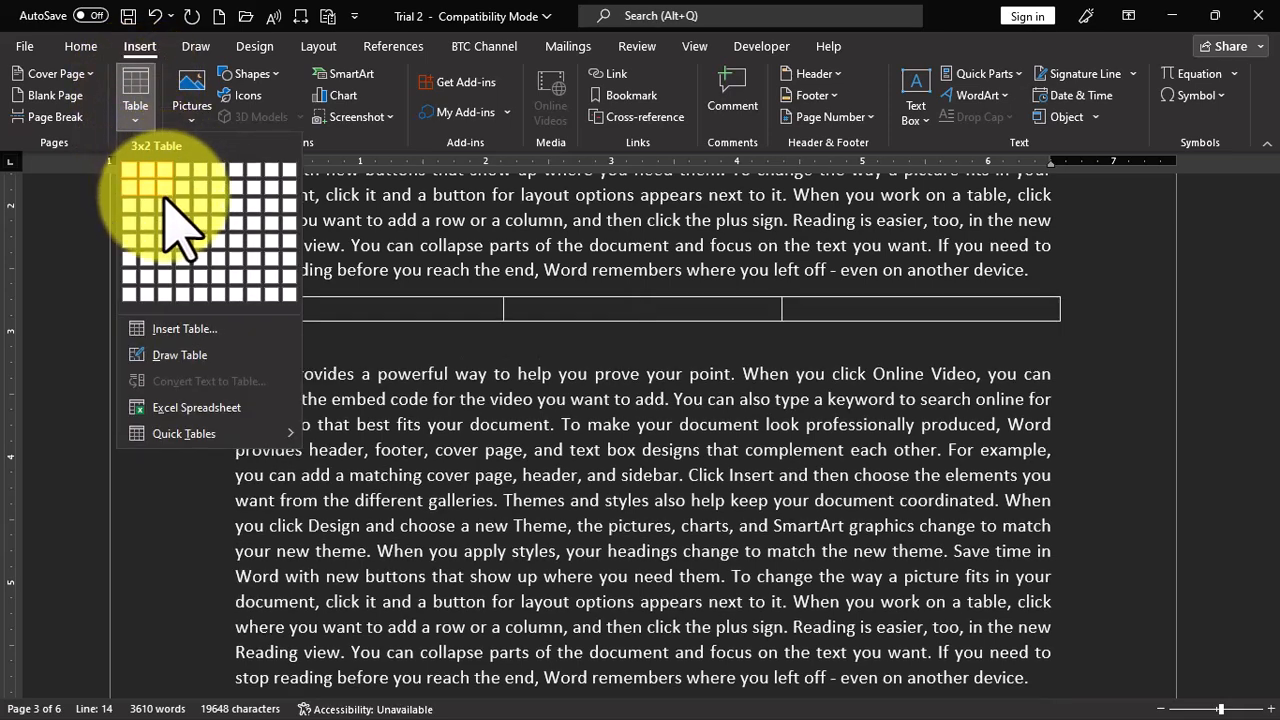
click(165, 242)
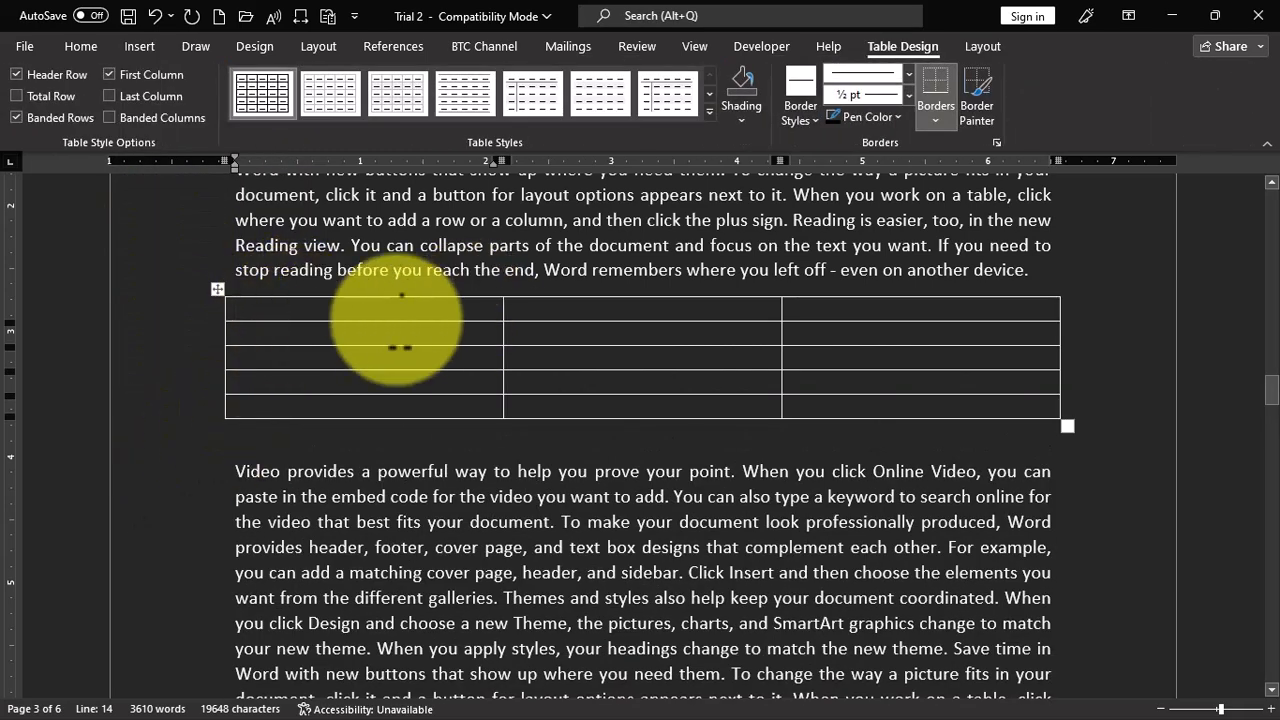
- Fill the table with headers Name, Class and Age and four people's first names, with classes 2, 5, 4, 3 and ages 12, 13, 15, 12
text(Name)
key(Tab)
text(class)
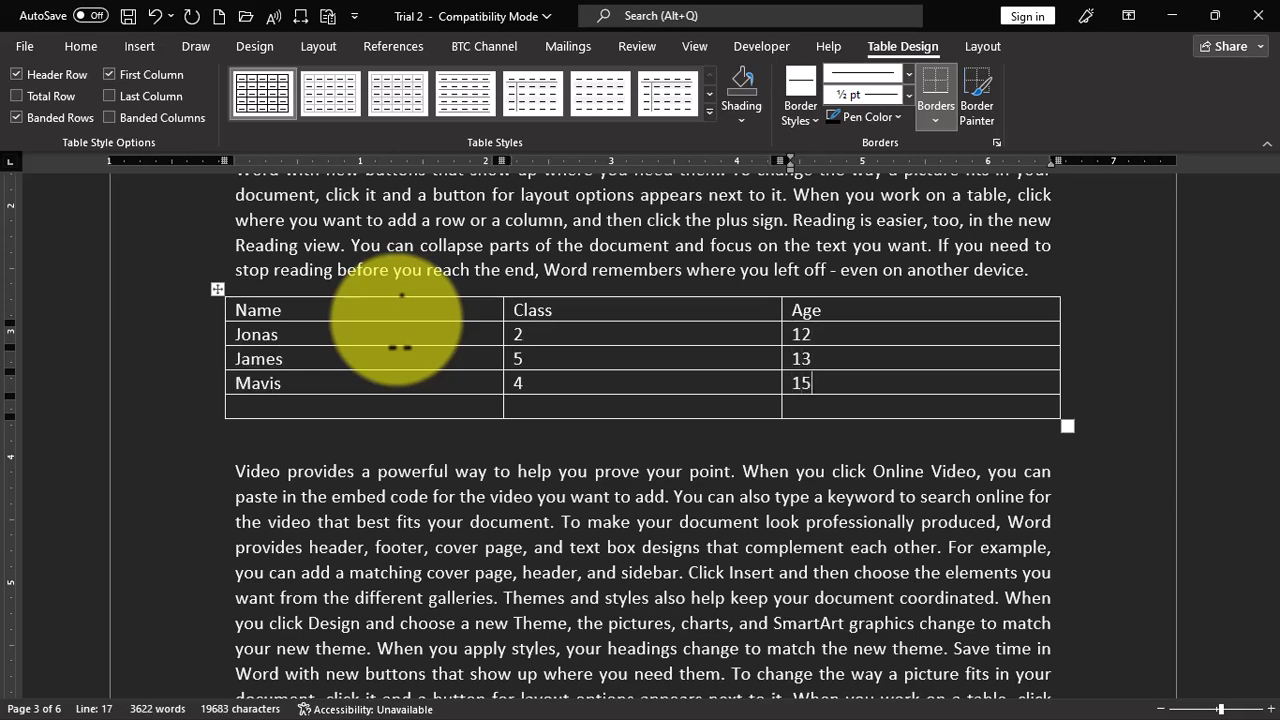
text(12)
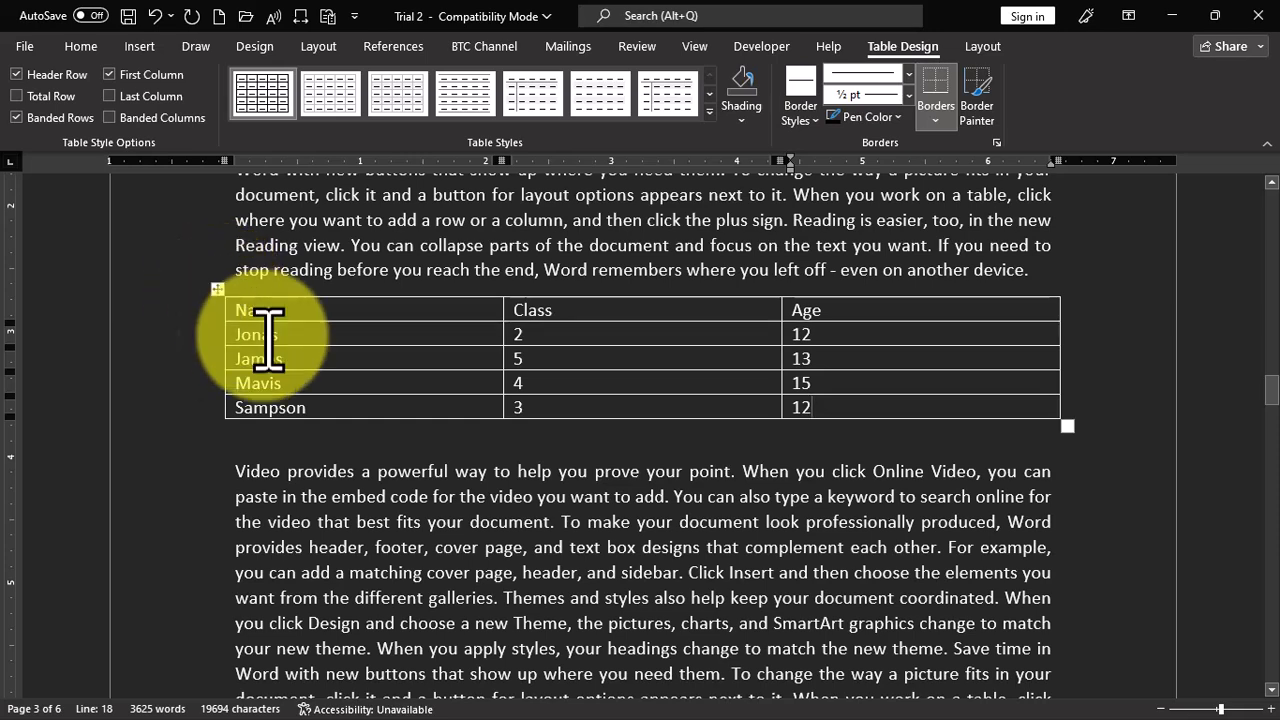
- Sort the whole table by the Name column as text in ascending order, treating the first row as a header
click(217, 289)
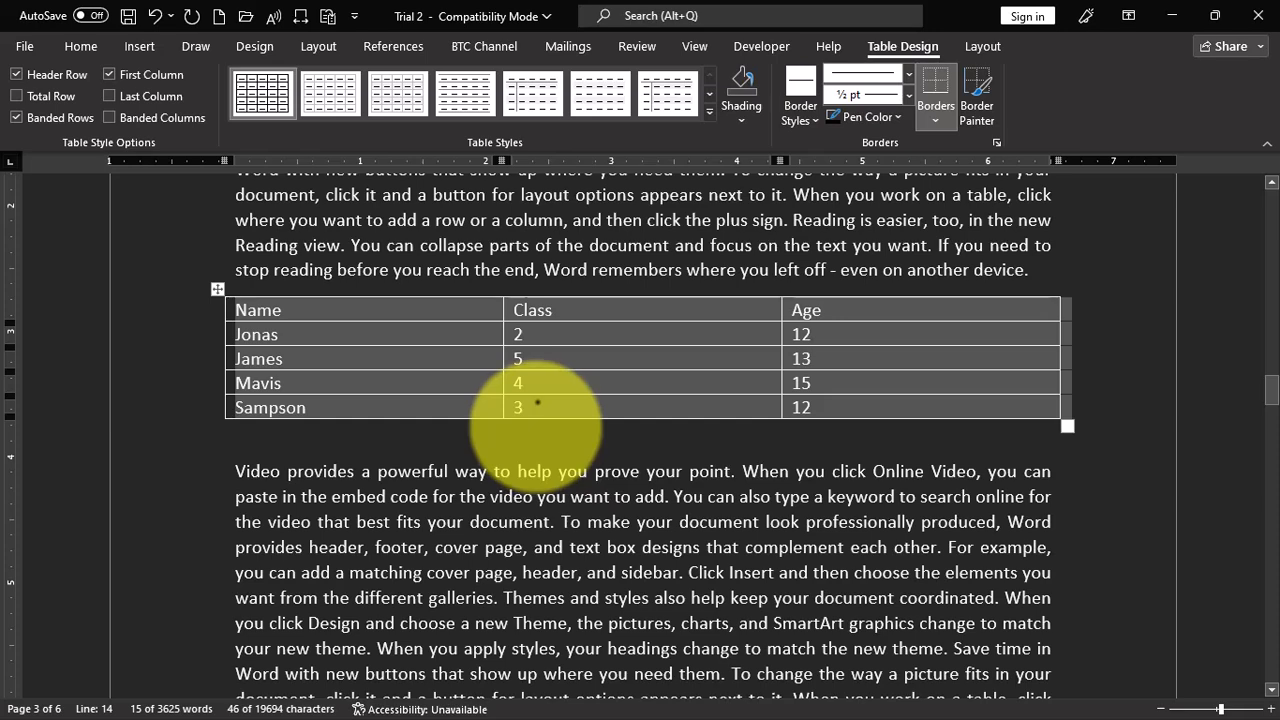
click(81, 46)
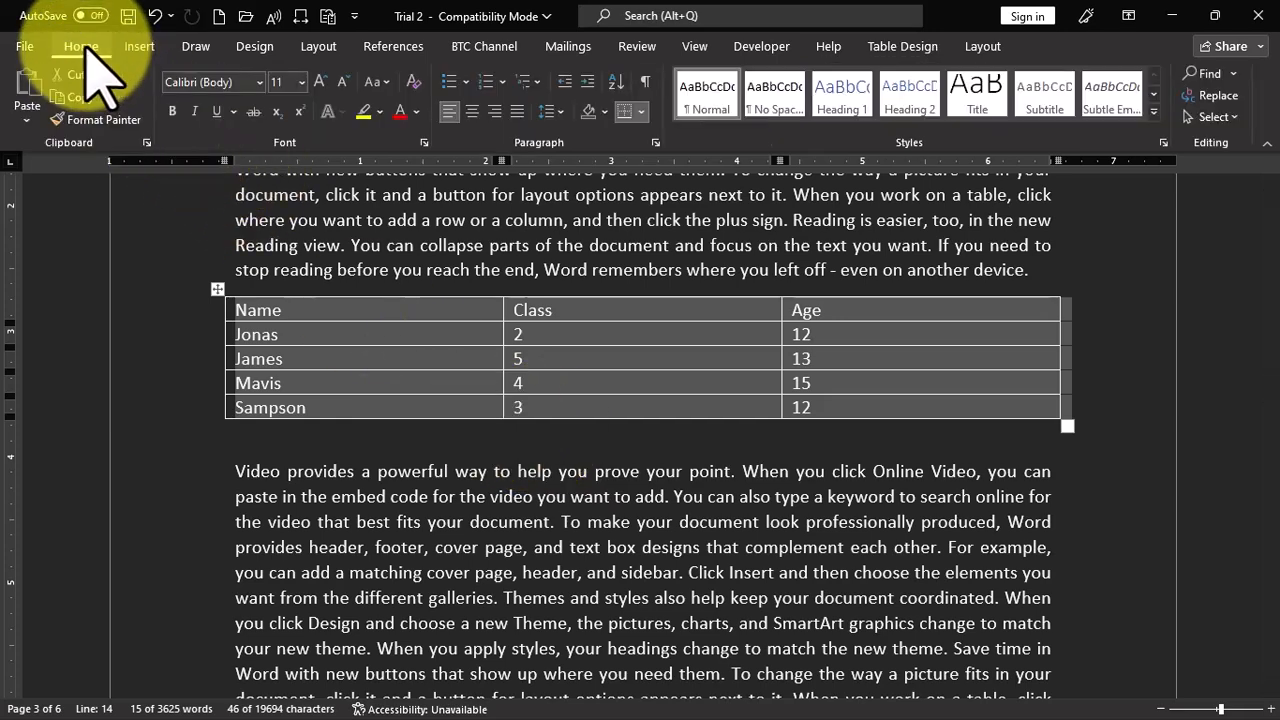
click(617, 83)
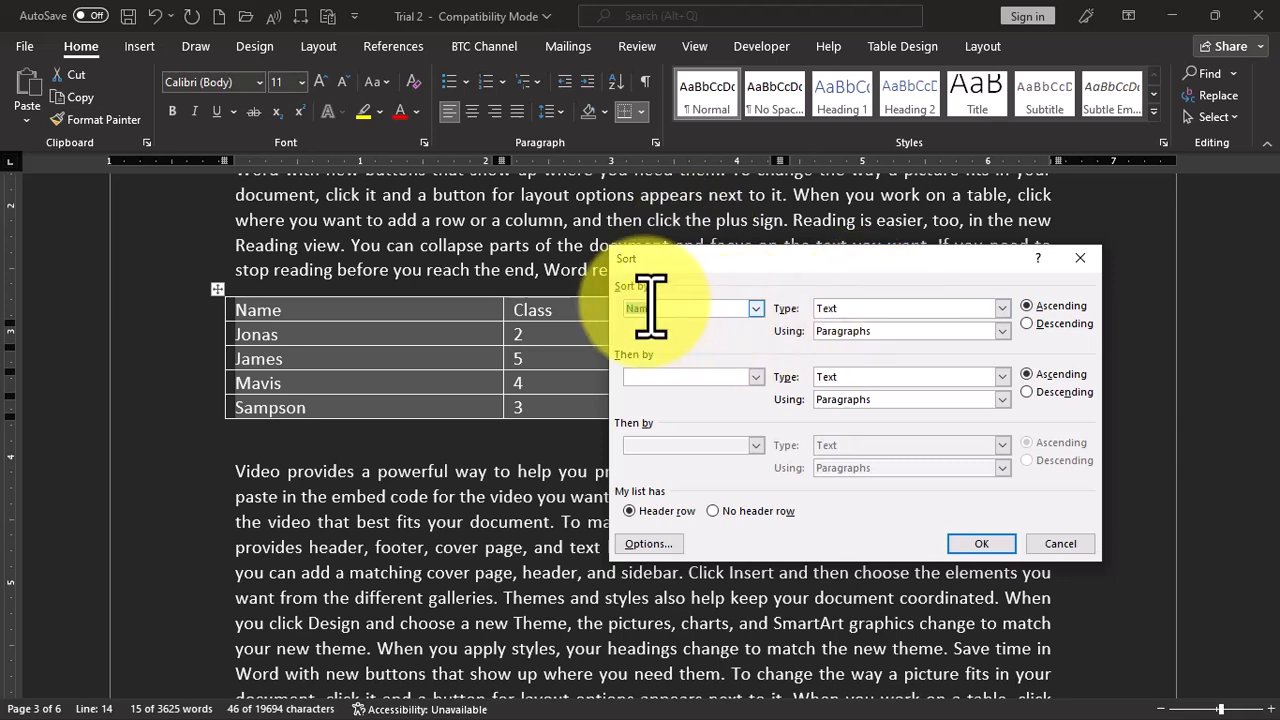
drag(705, 260, 509, 444)
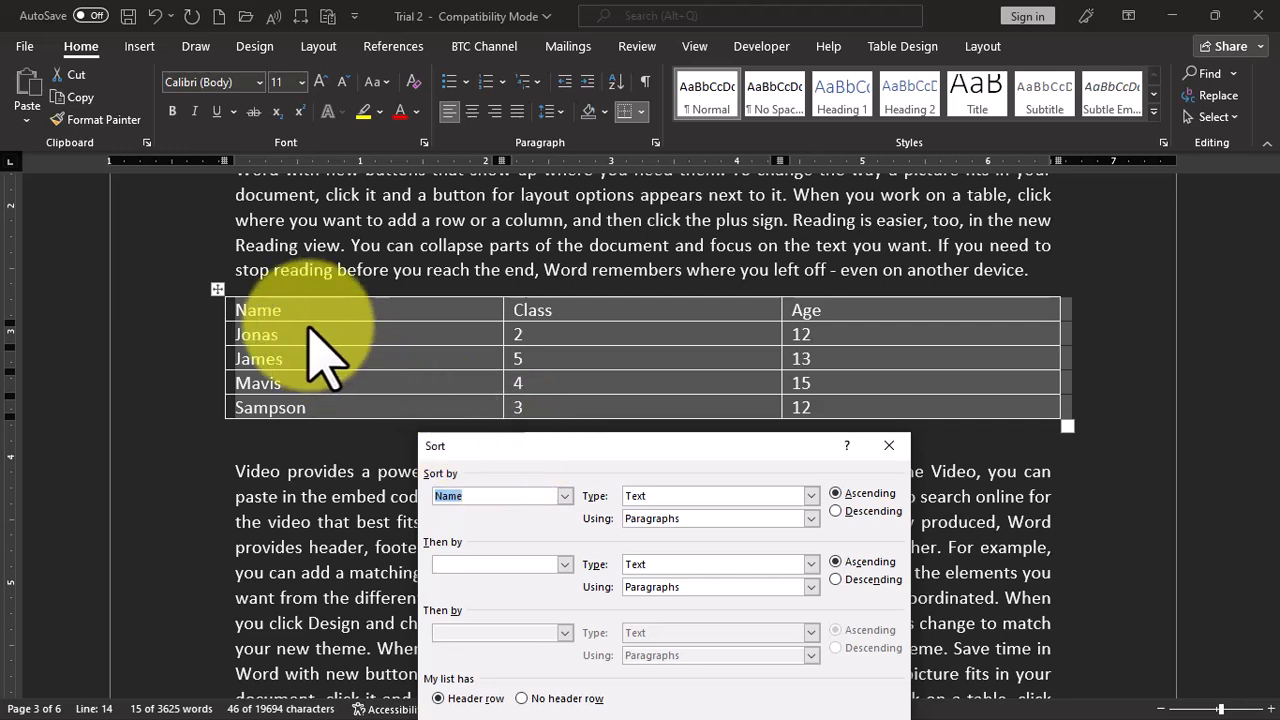
click(565, 496)
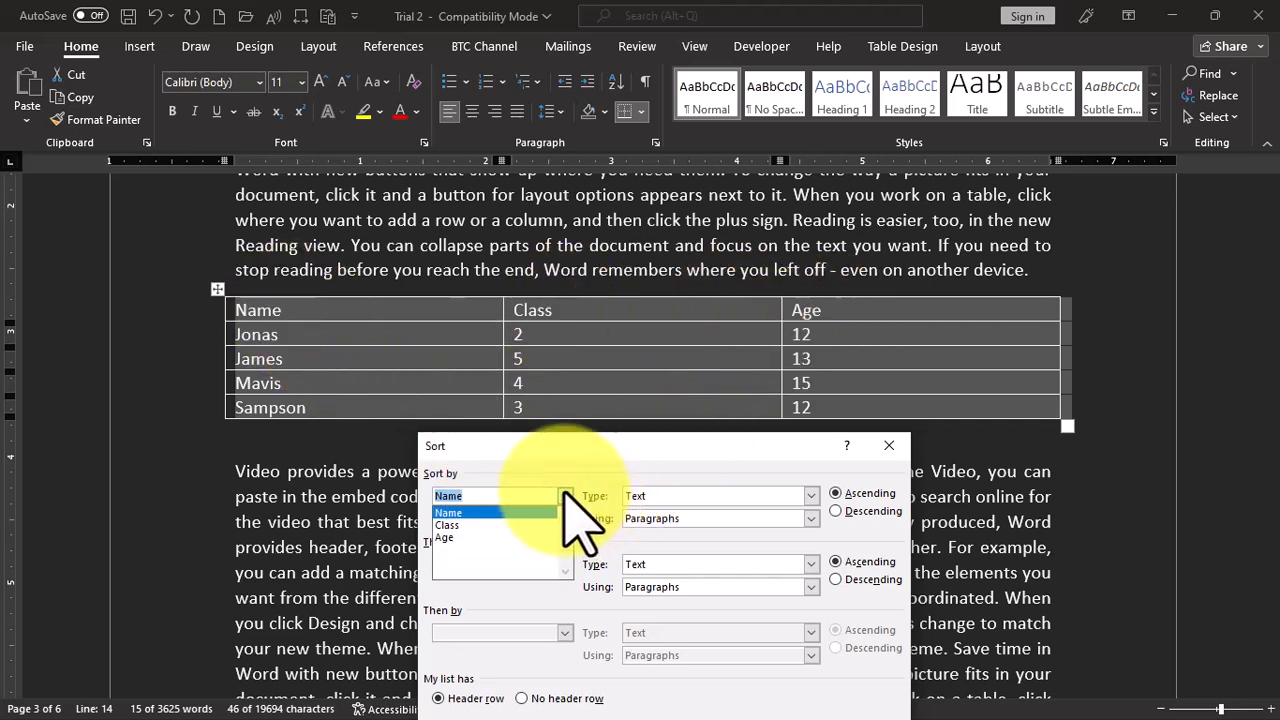
click(455, 513)
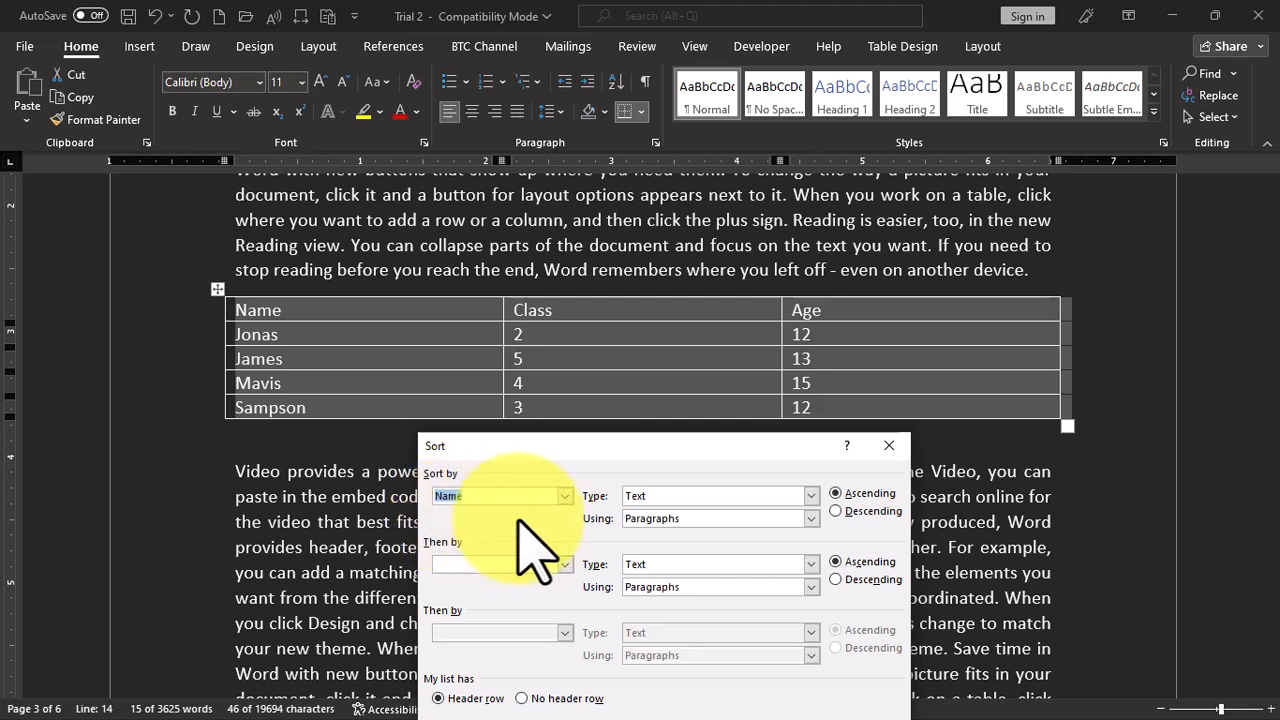
click(811, 496)
click(811, 496)
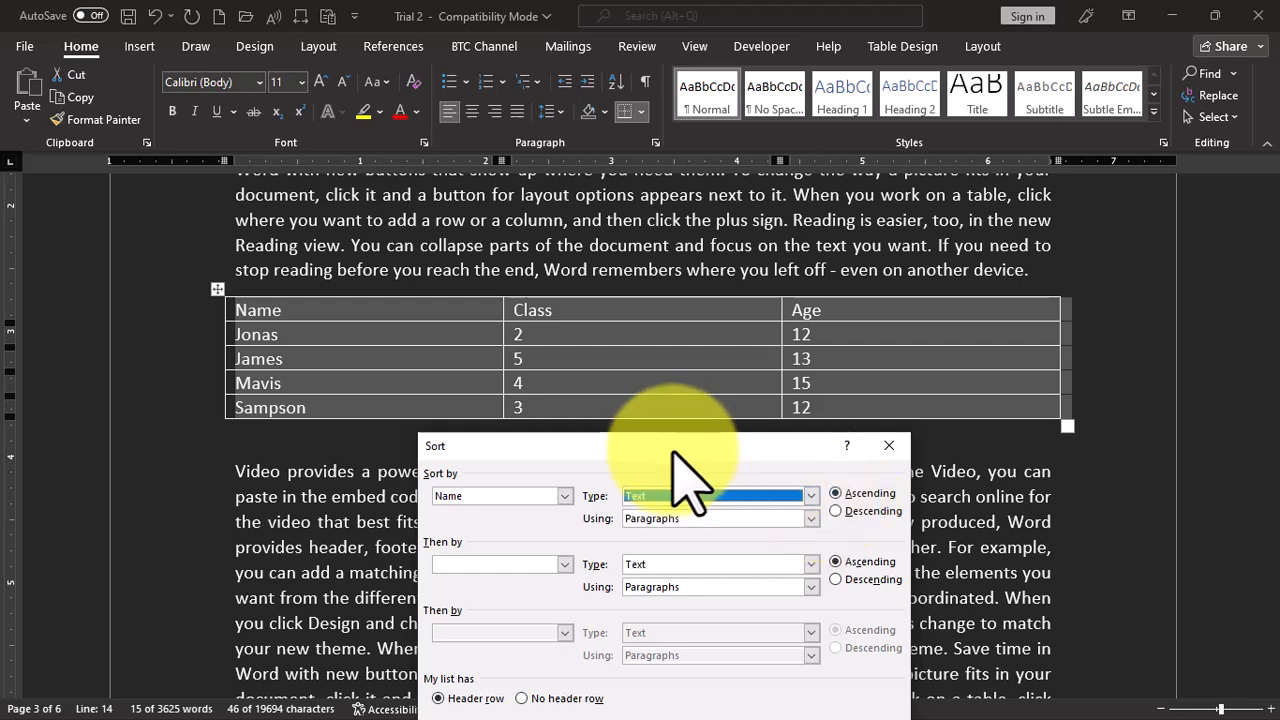
drag(677, 440, 926, 172)
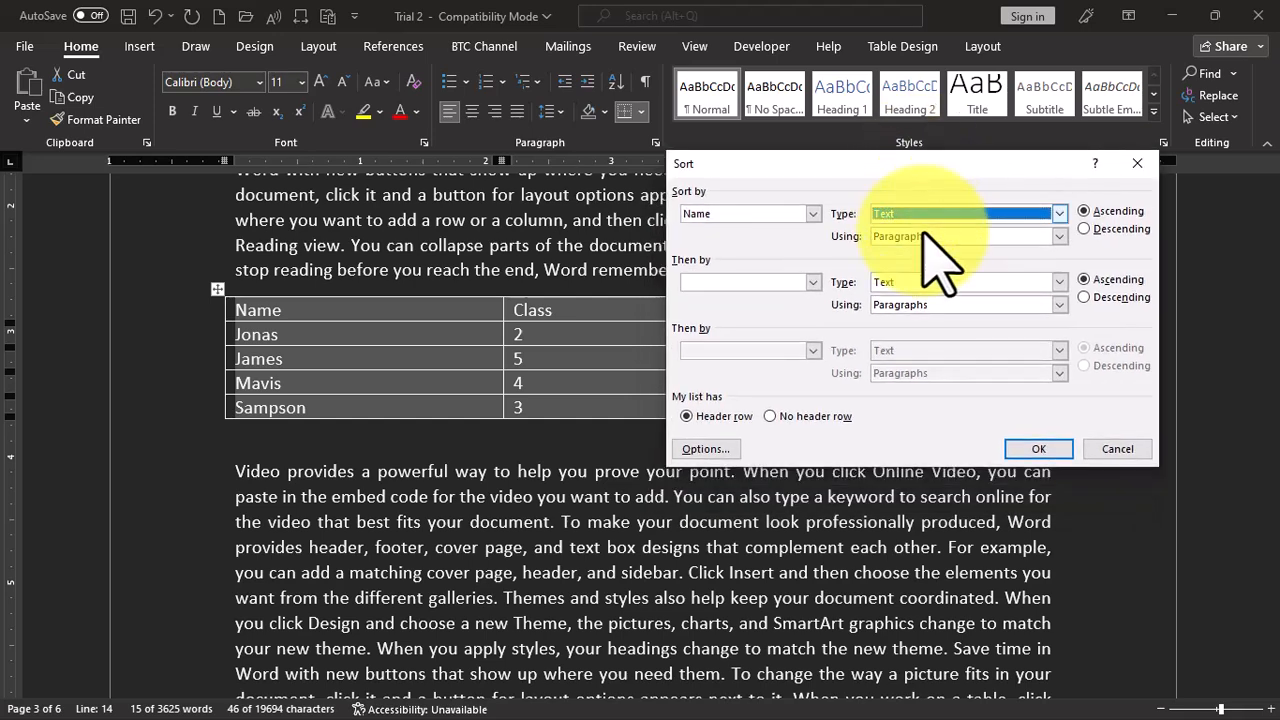
click(1030, 464)
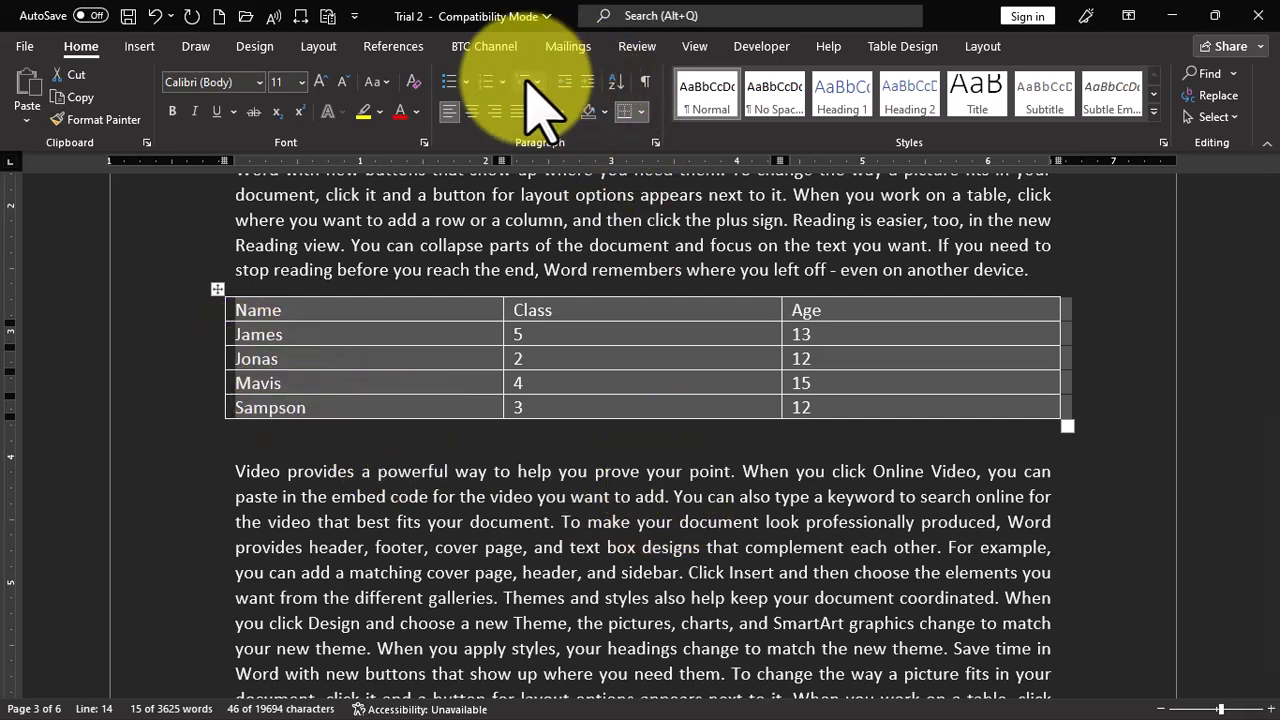
- Sort the table by the Class column as numbers in ascending order, keeping the first row as a header
click(615, 84)
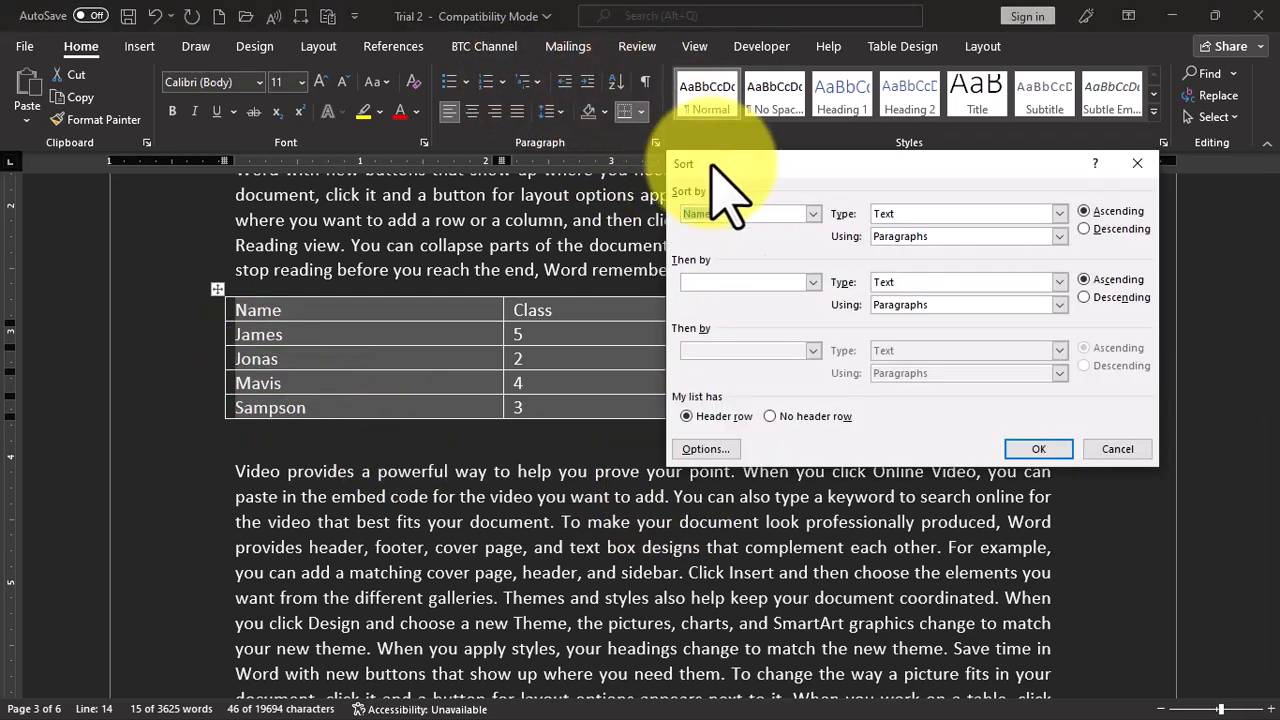
click(814, 214)
click(716, 243)
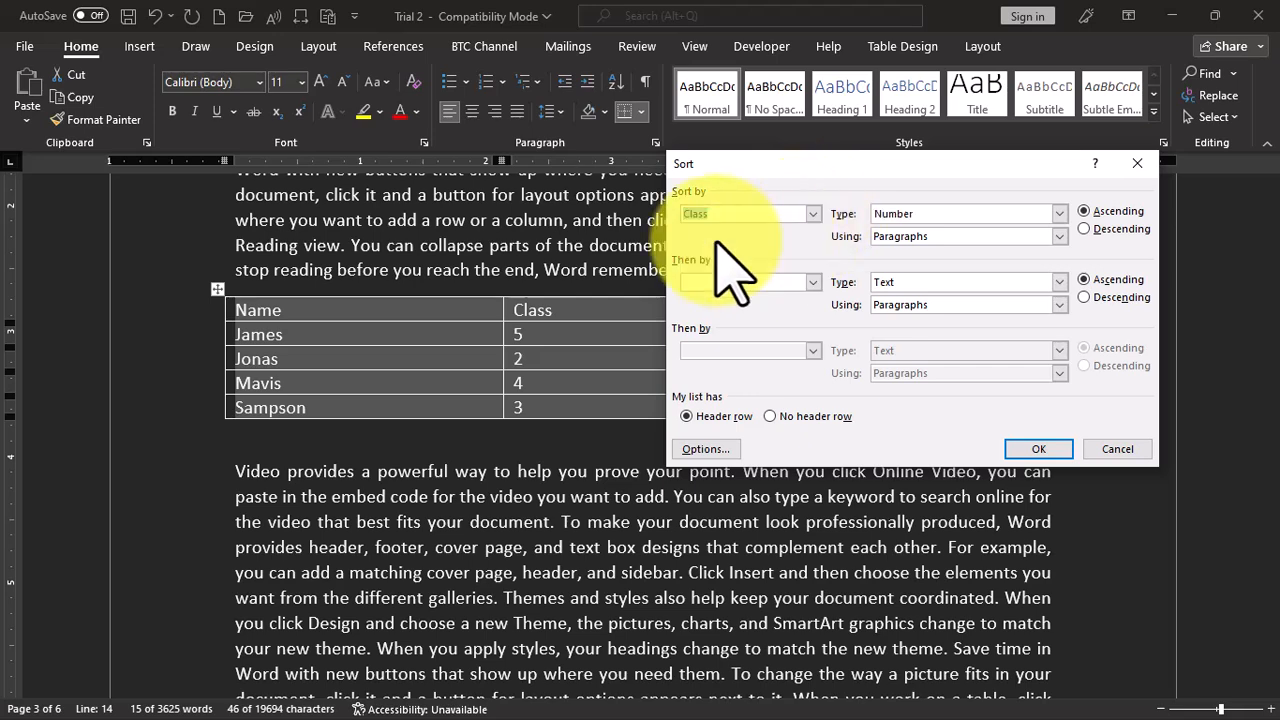
click(1058, 214)
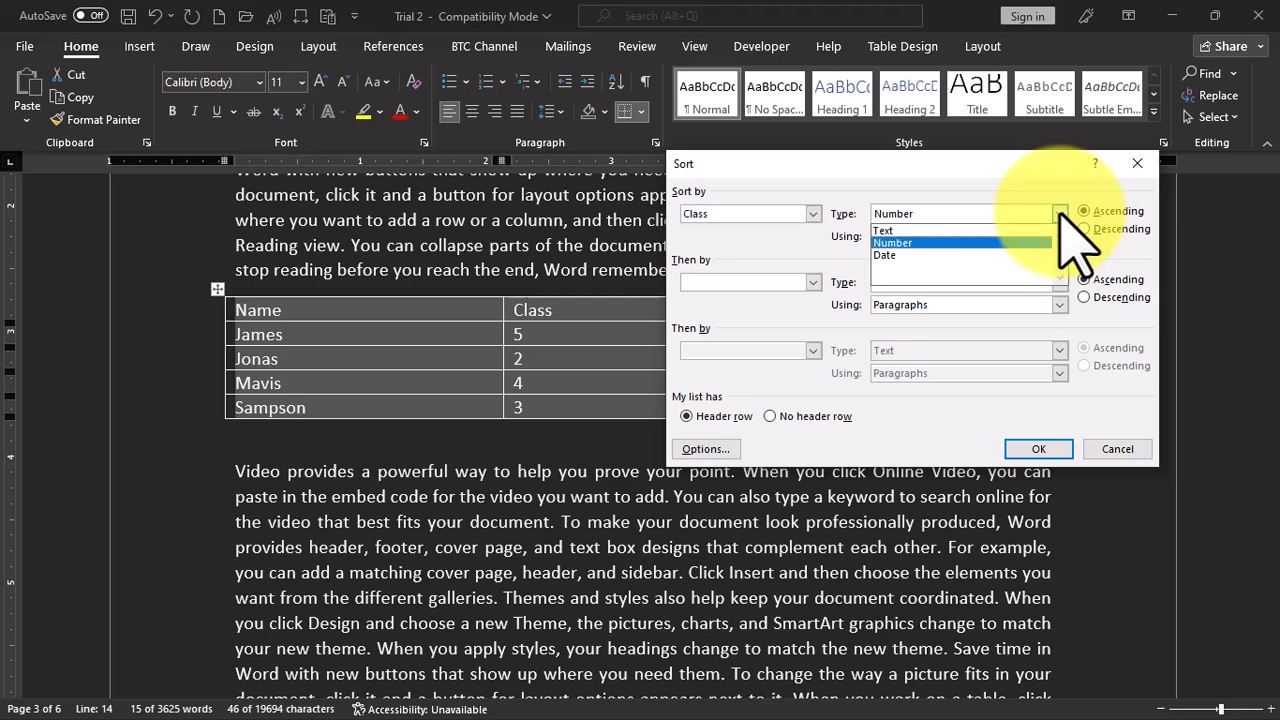
click(1060, 214)
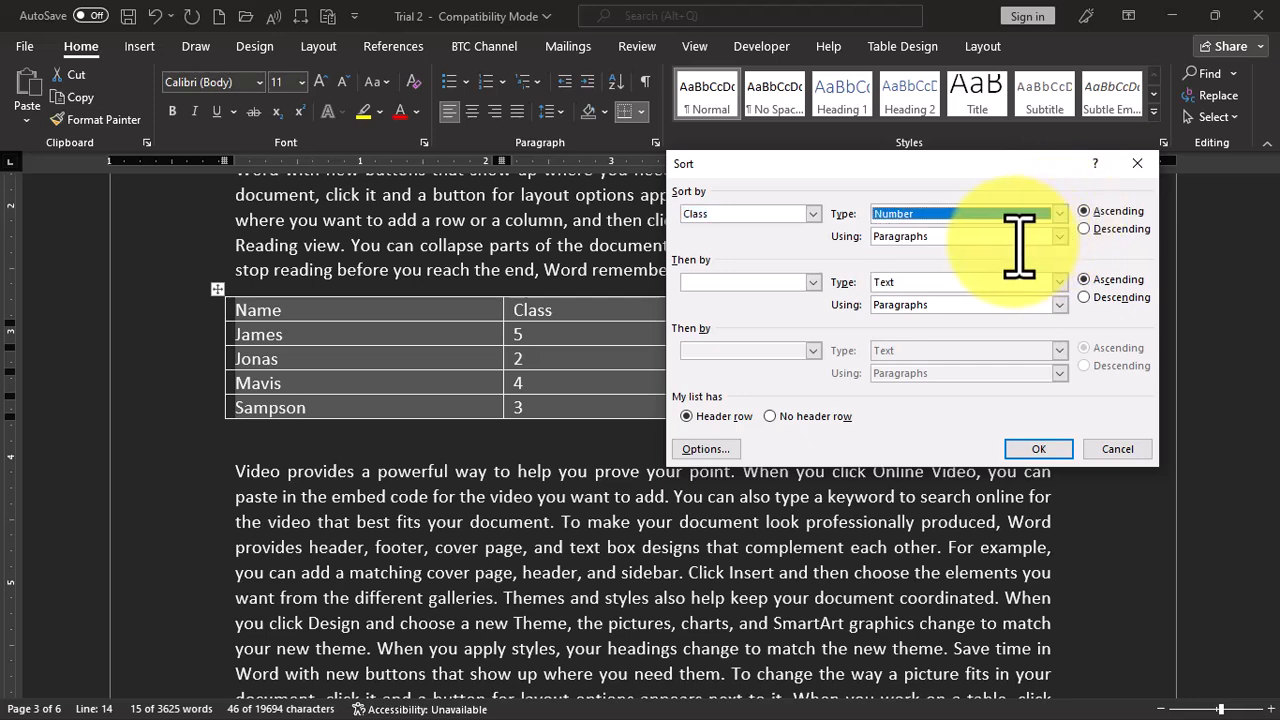
click(1037, 449)
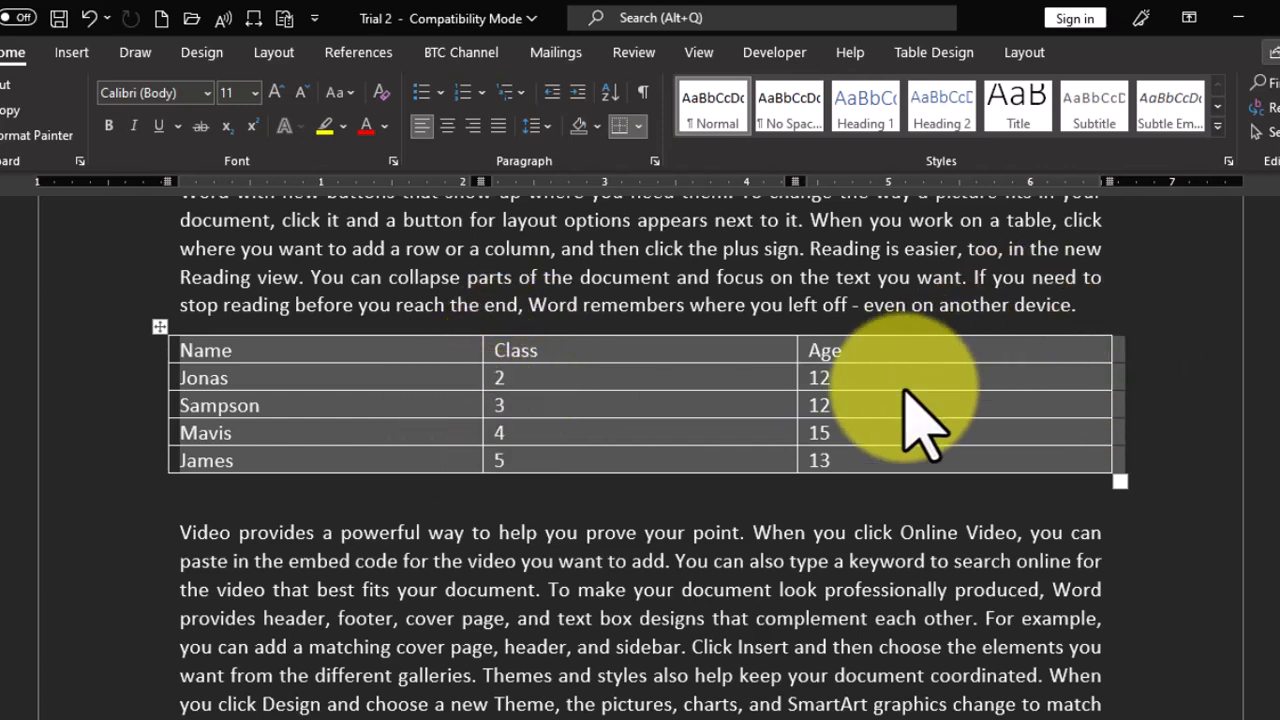
- Sort the table by the Age column as numbers in ascending order, keeping the header row
click(609, 92)
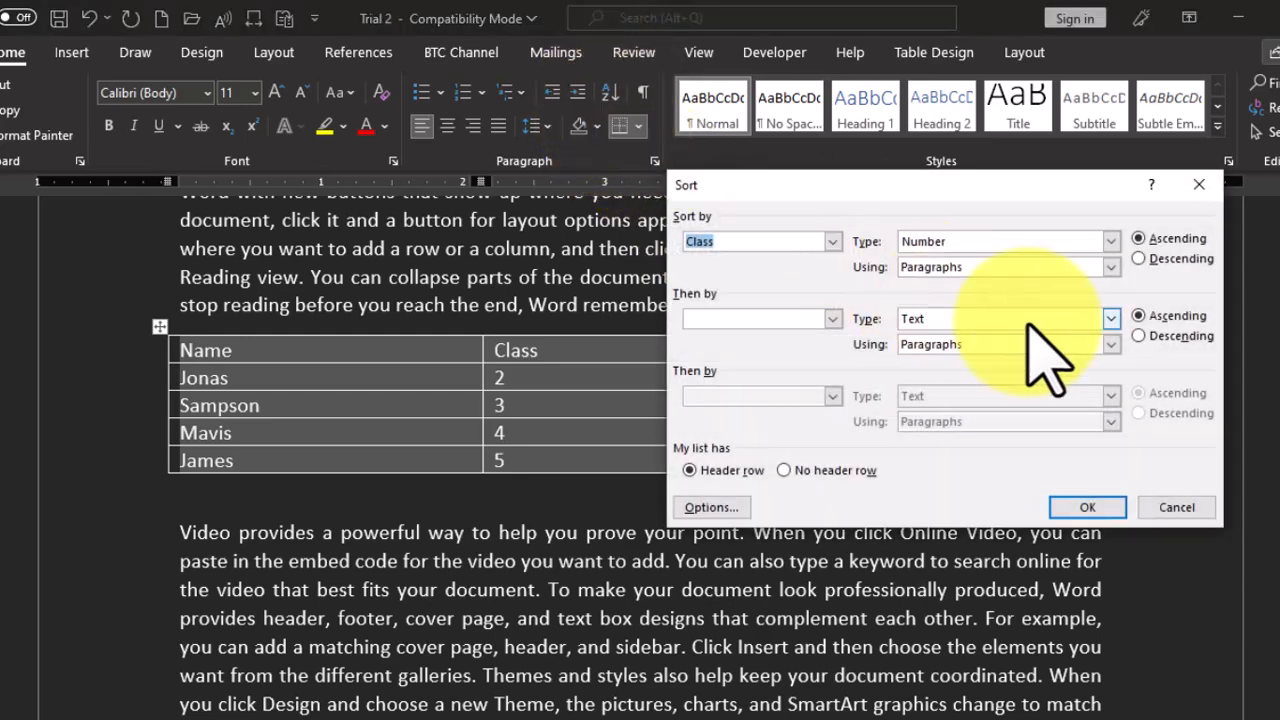
click(830, 243)
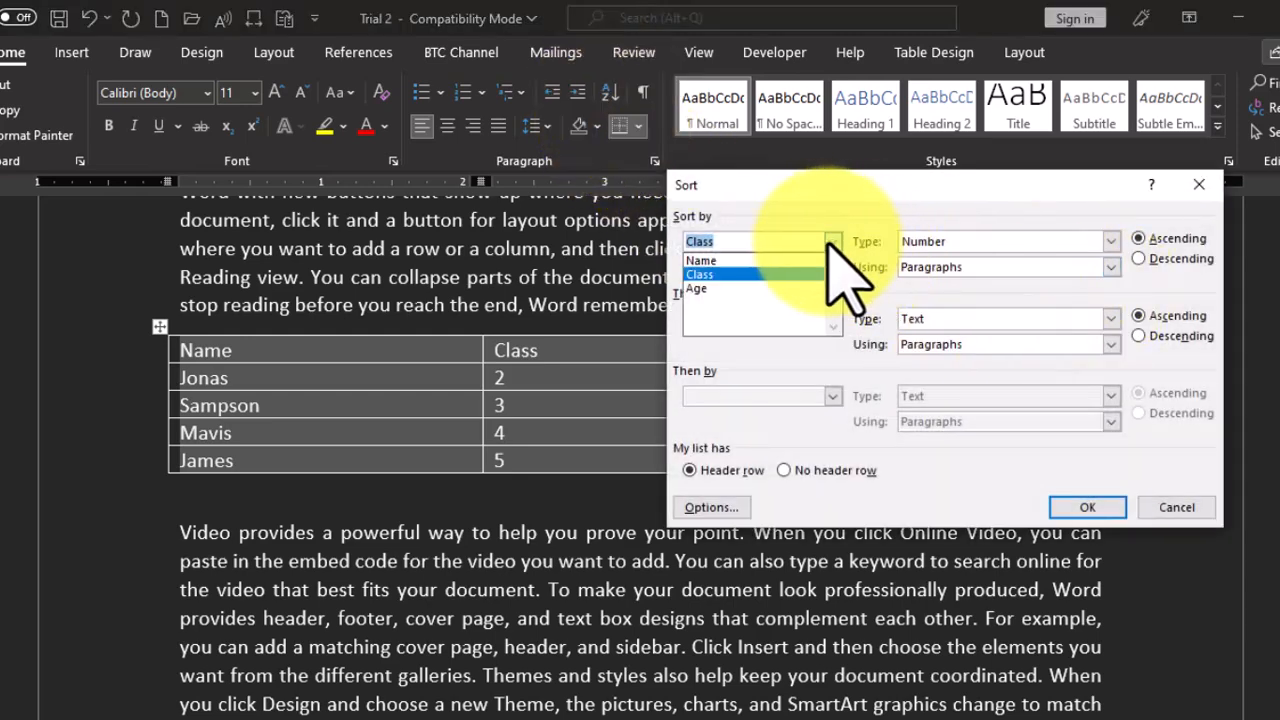
click(755, 288)
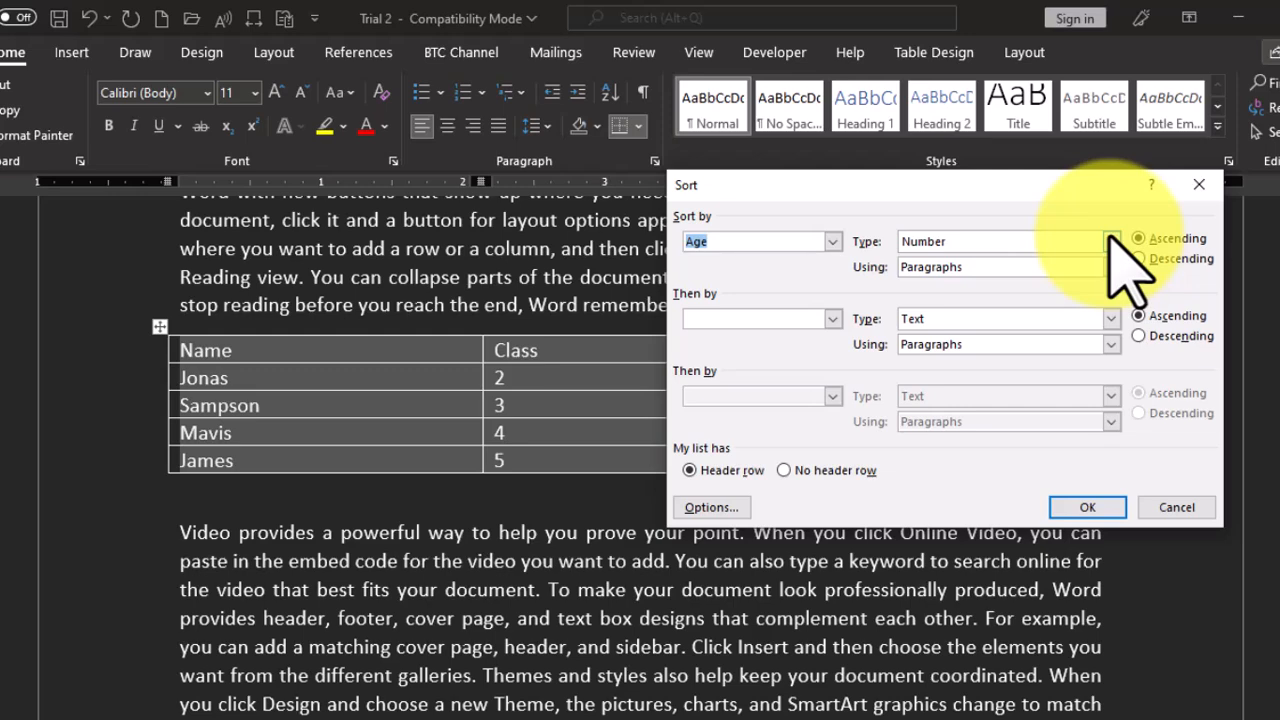
click(1087, 508)
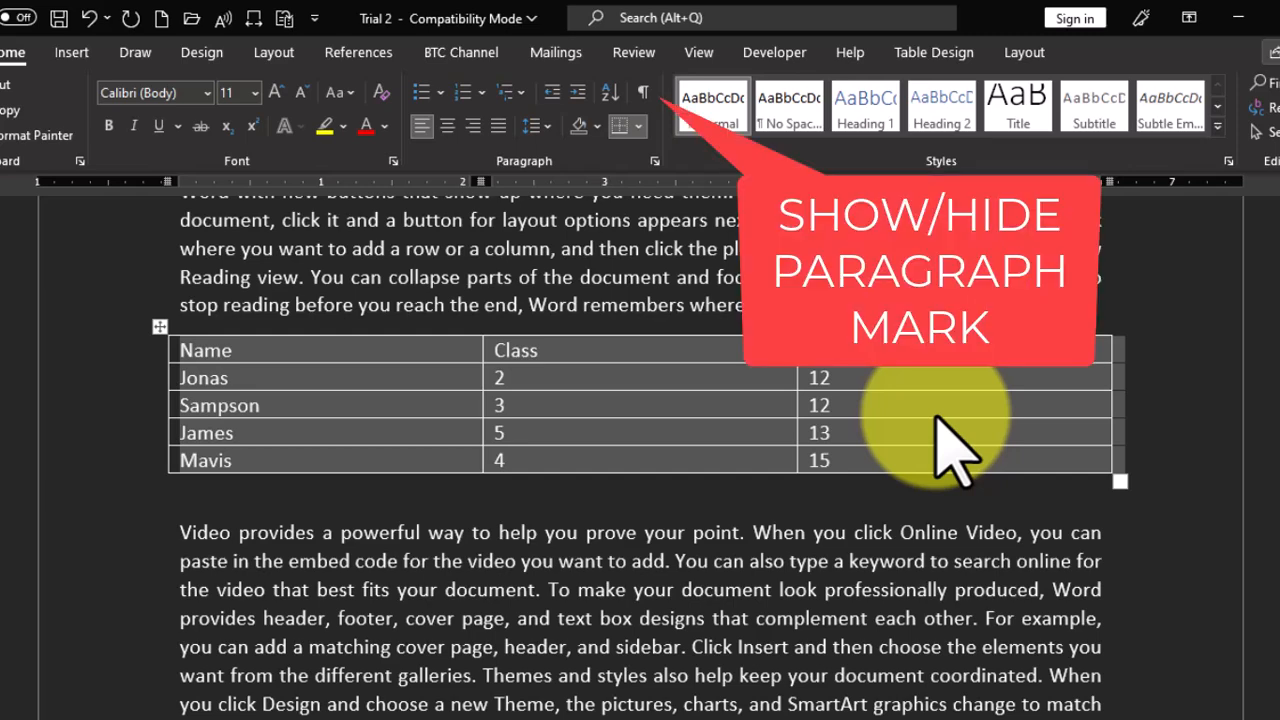
- Display the formatting marks, examine them from the table back to the multilevel list on page 2, and turn them off again
click(640, 95)
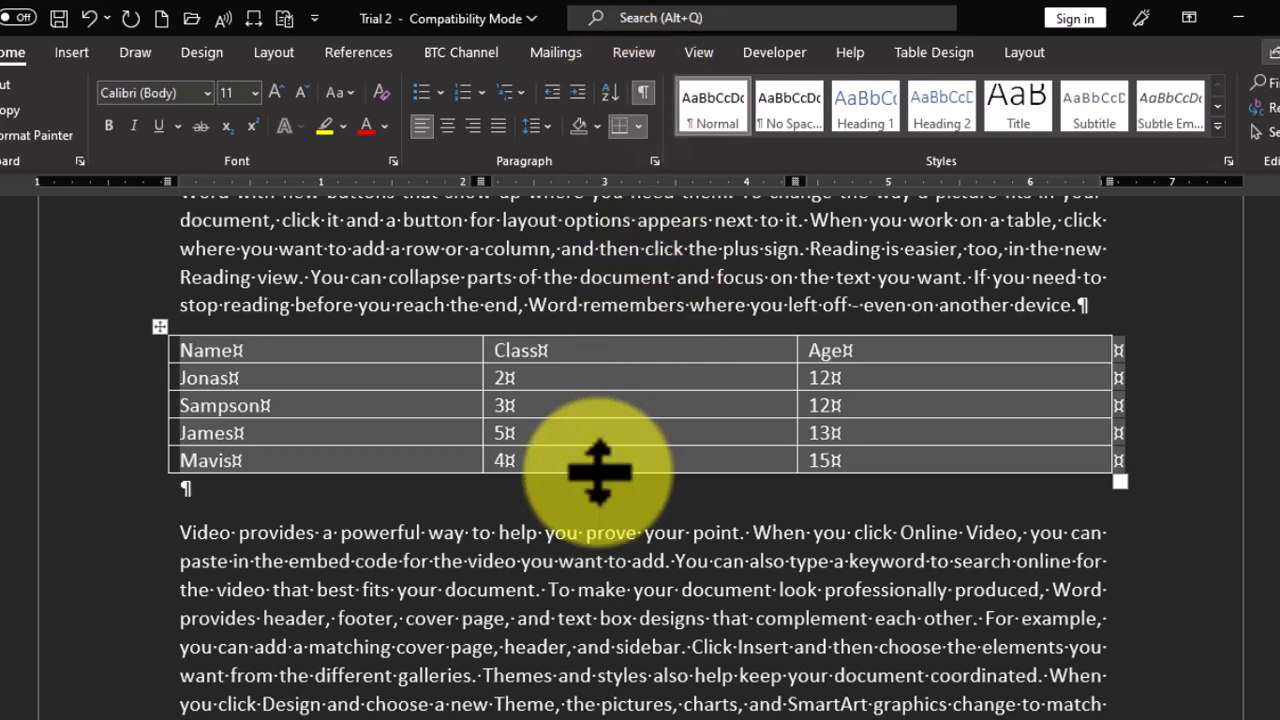
scroll(530, 600, up, 3)
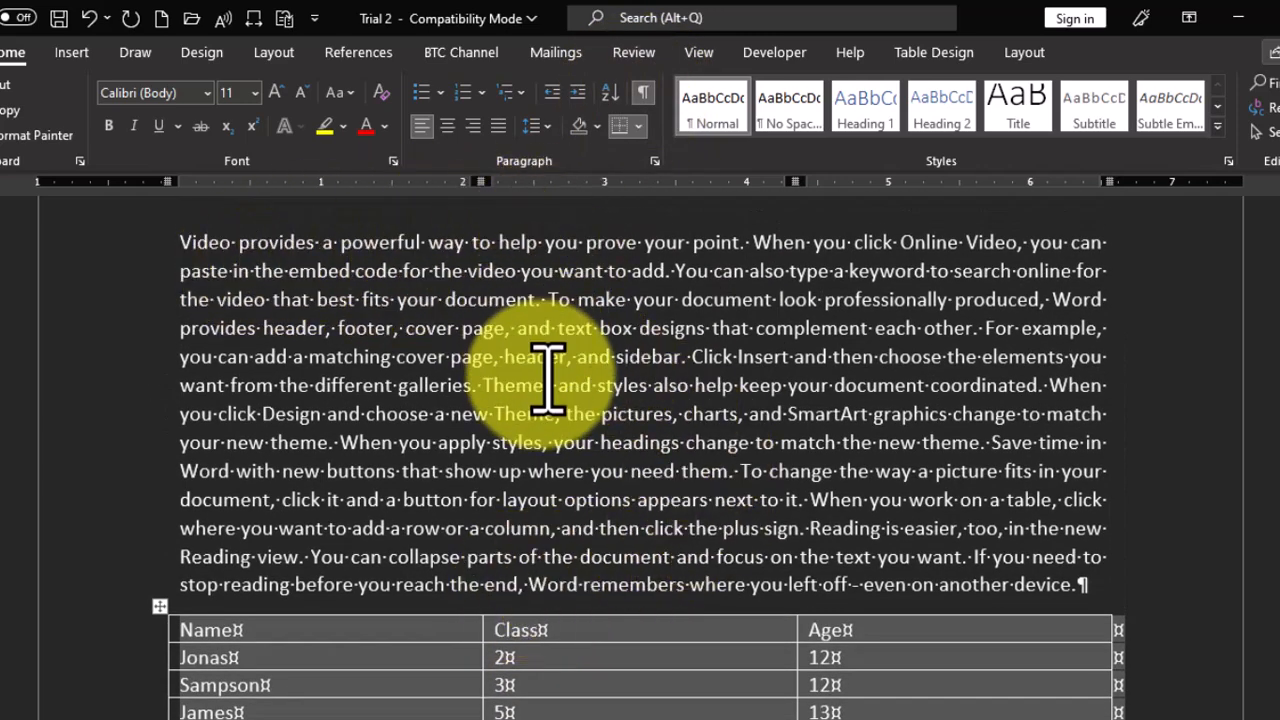
scroll(543, 400, up, 4)
scroll(549, 400, up, 3)
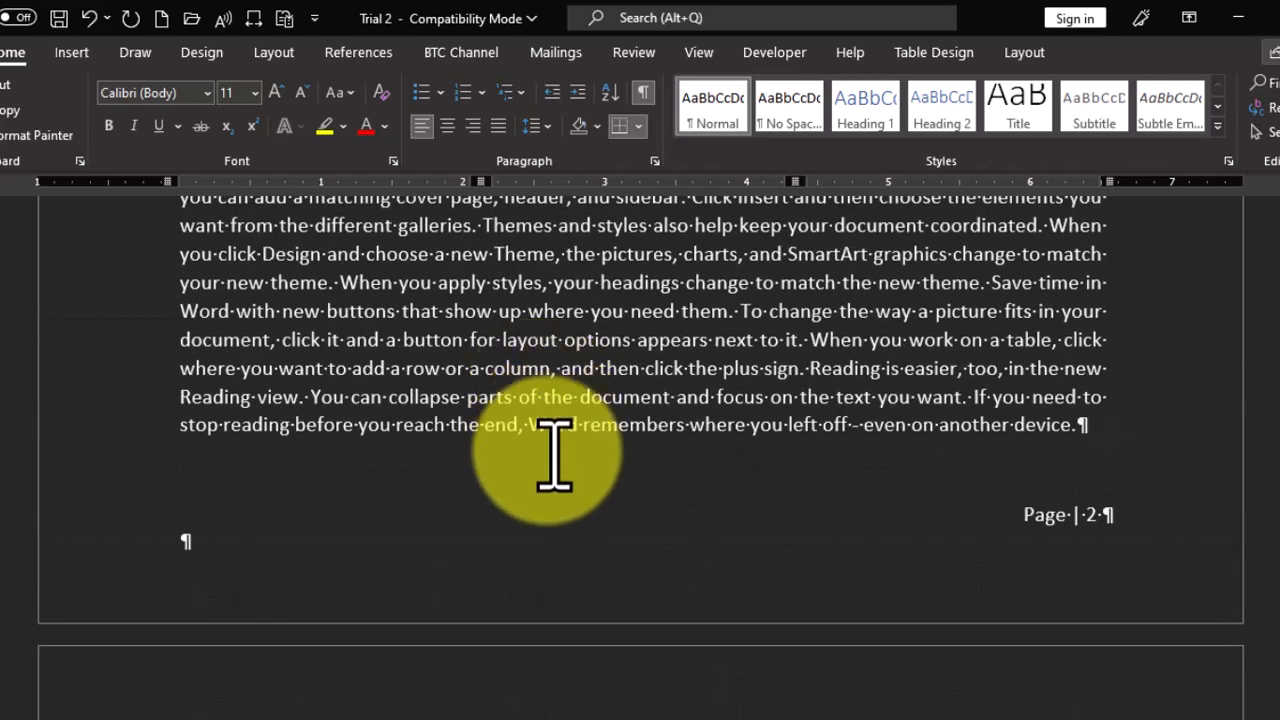
scroll(552, 455, up, 2)
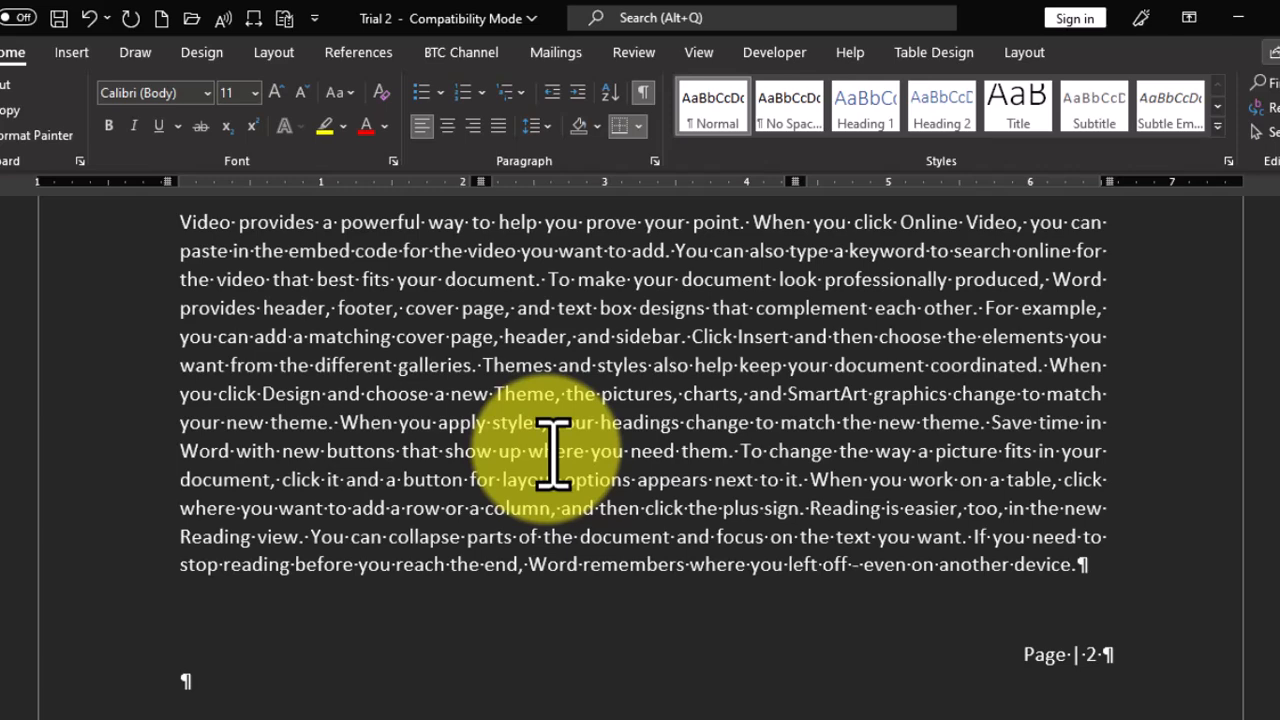
scroll(552, 455, up, 1)
scroll(552, 455, up, 3)
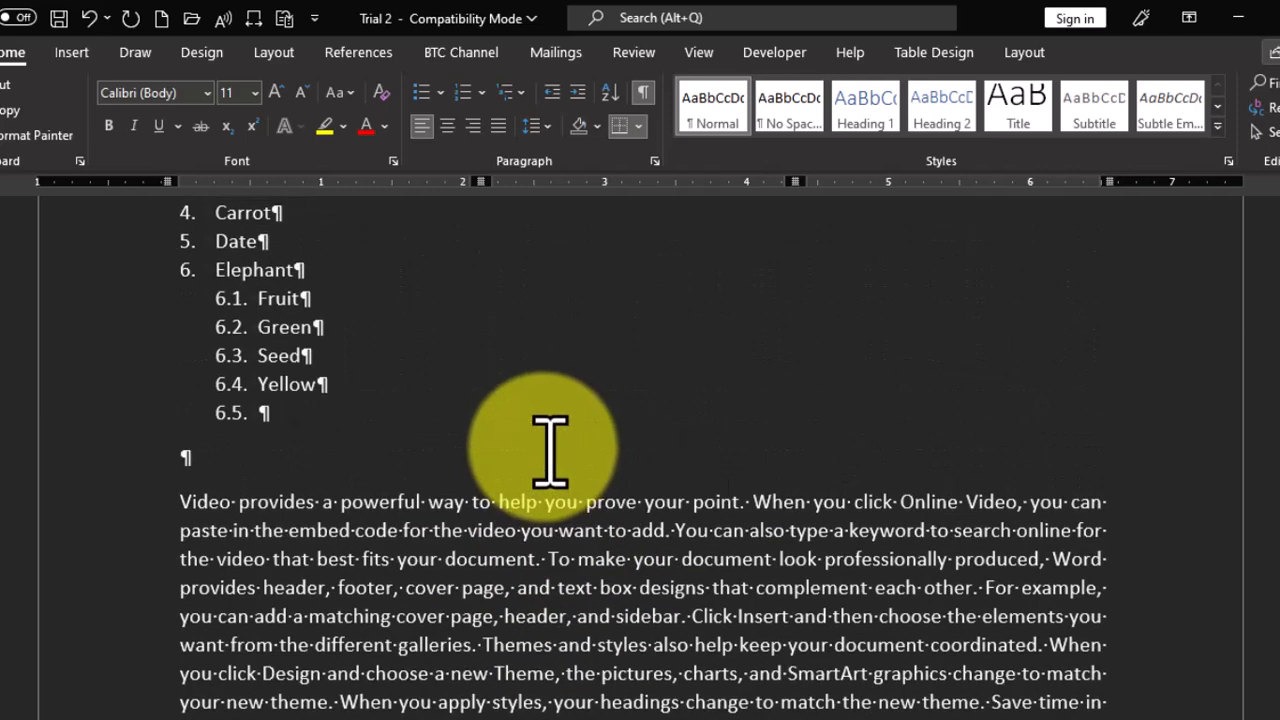
scroll(550, 450, up, 5)
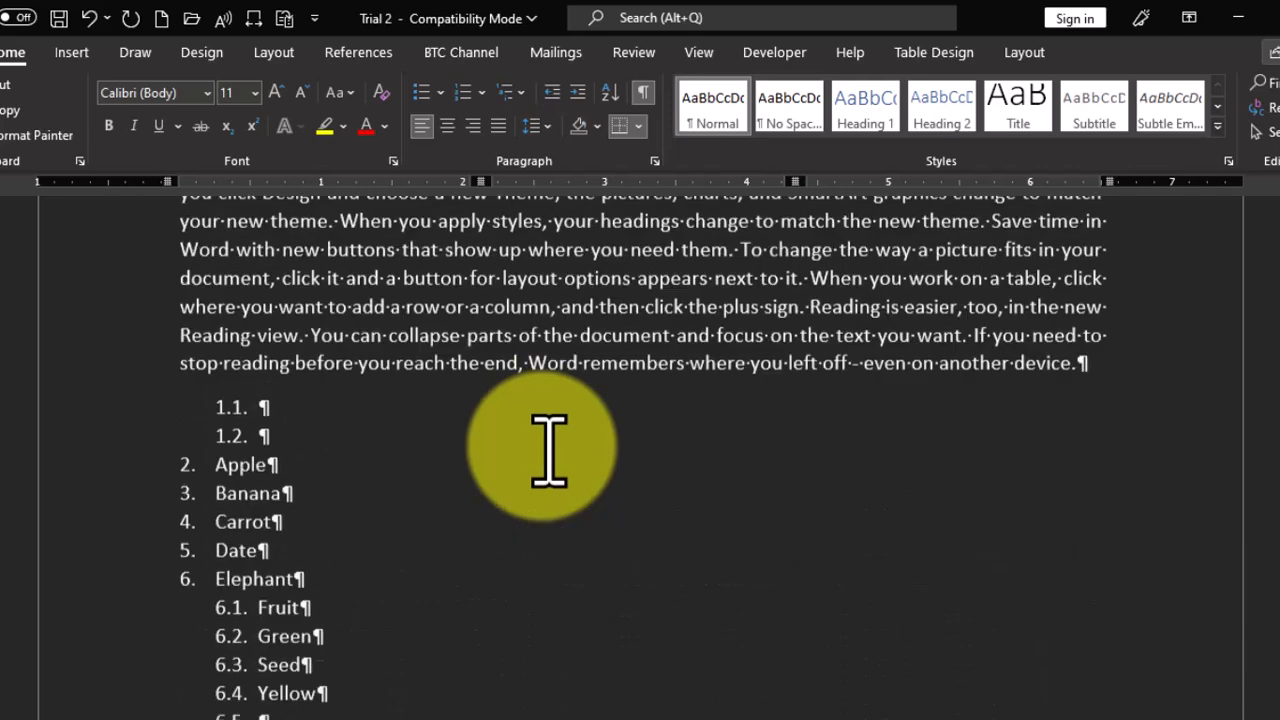
scroll(550, 452, up, 2)
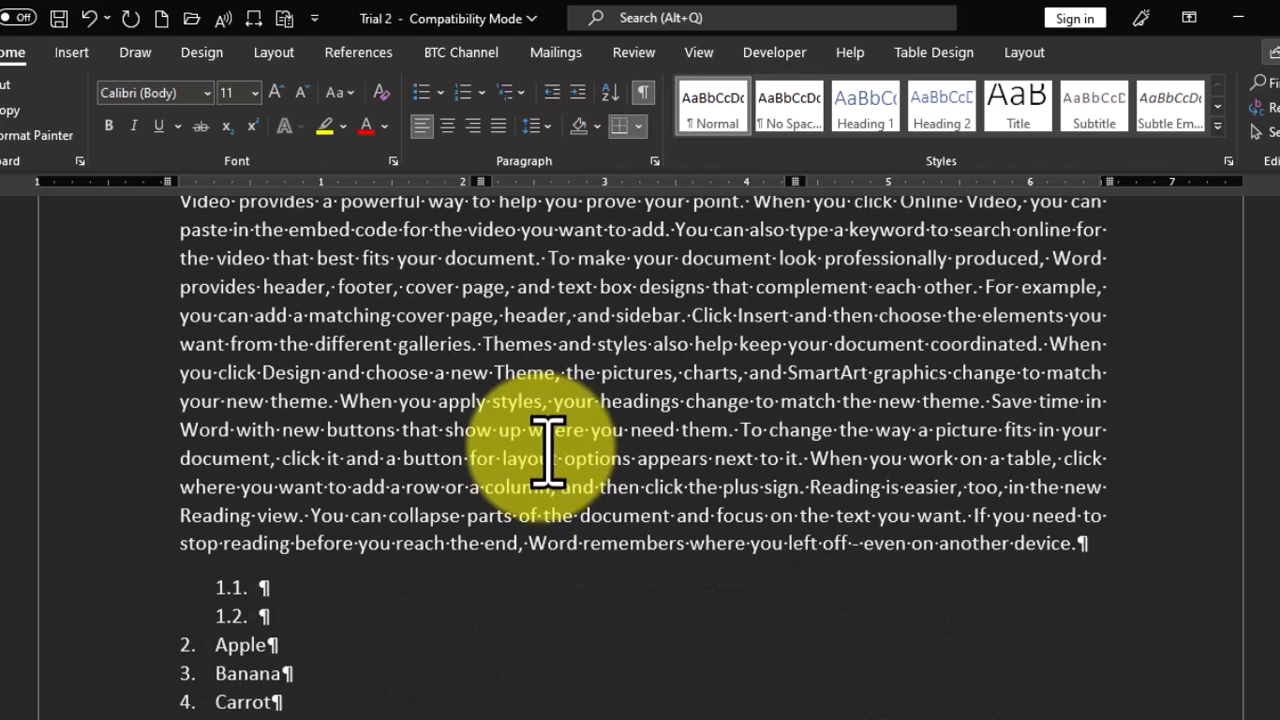
scroll(580, 452, up, 3)
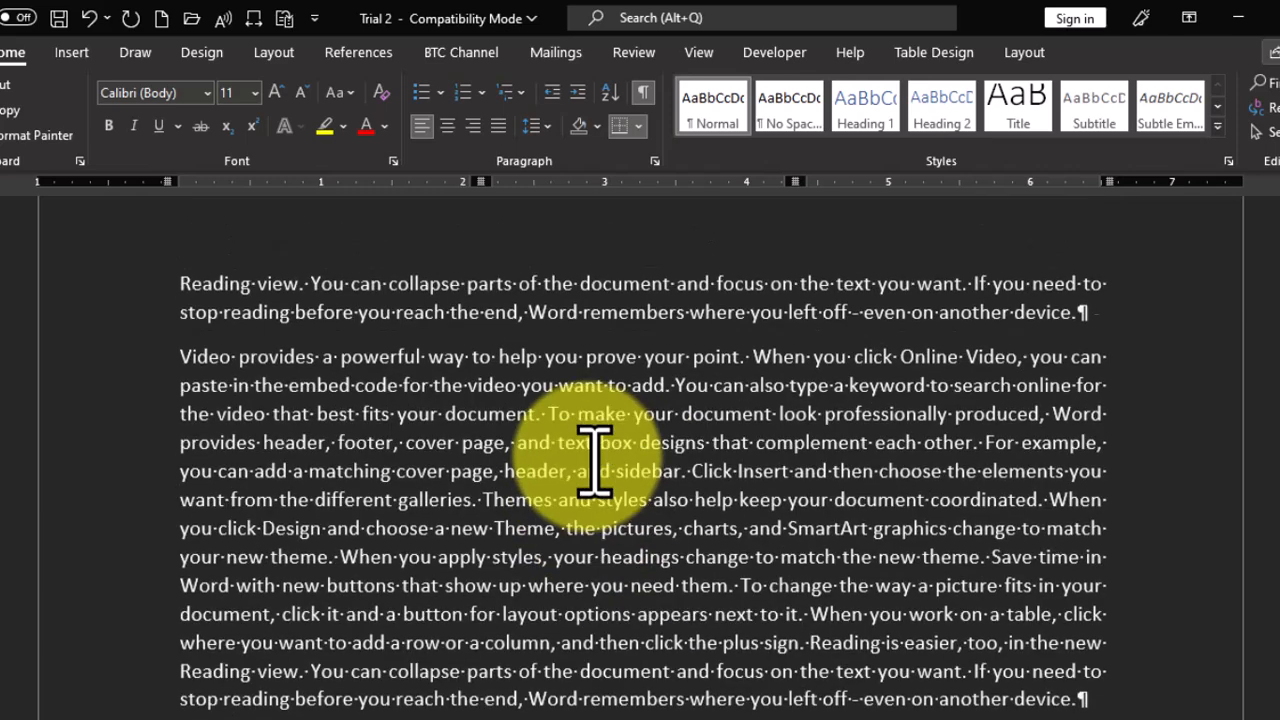
scroll(594, 460, down, 3)
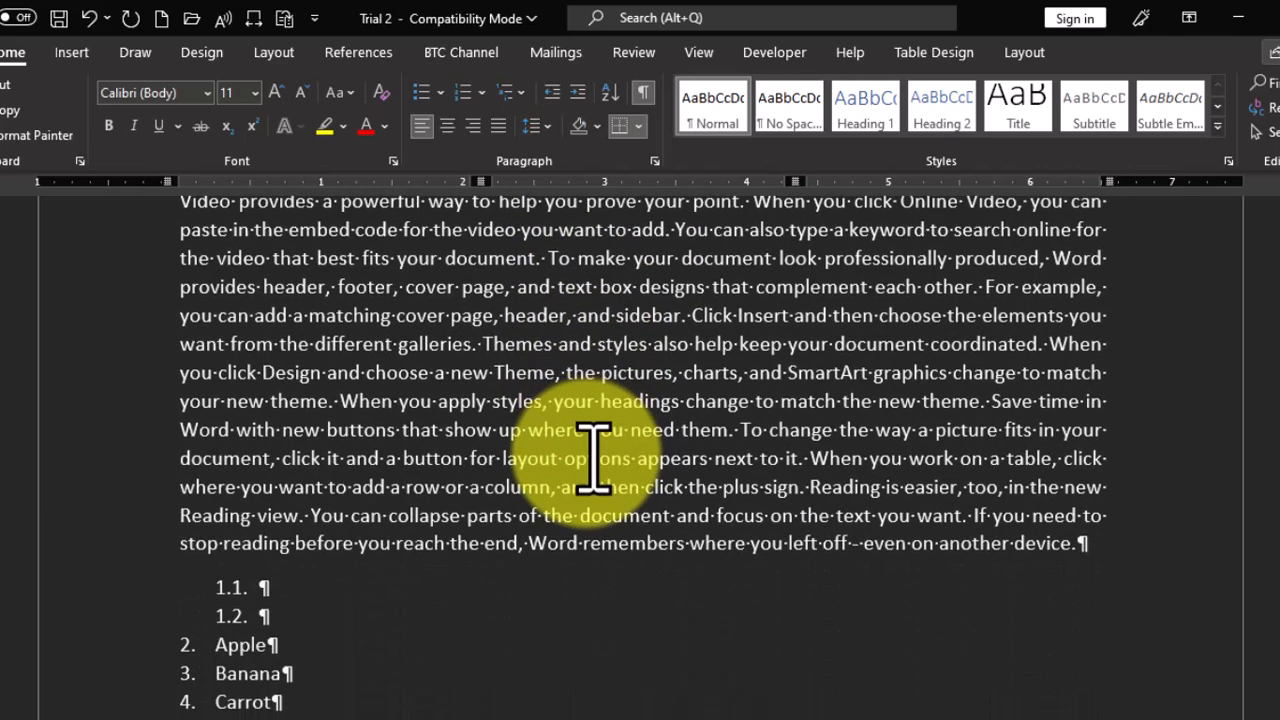
click(643, 92)
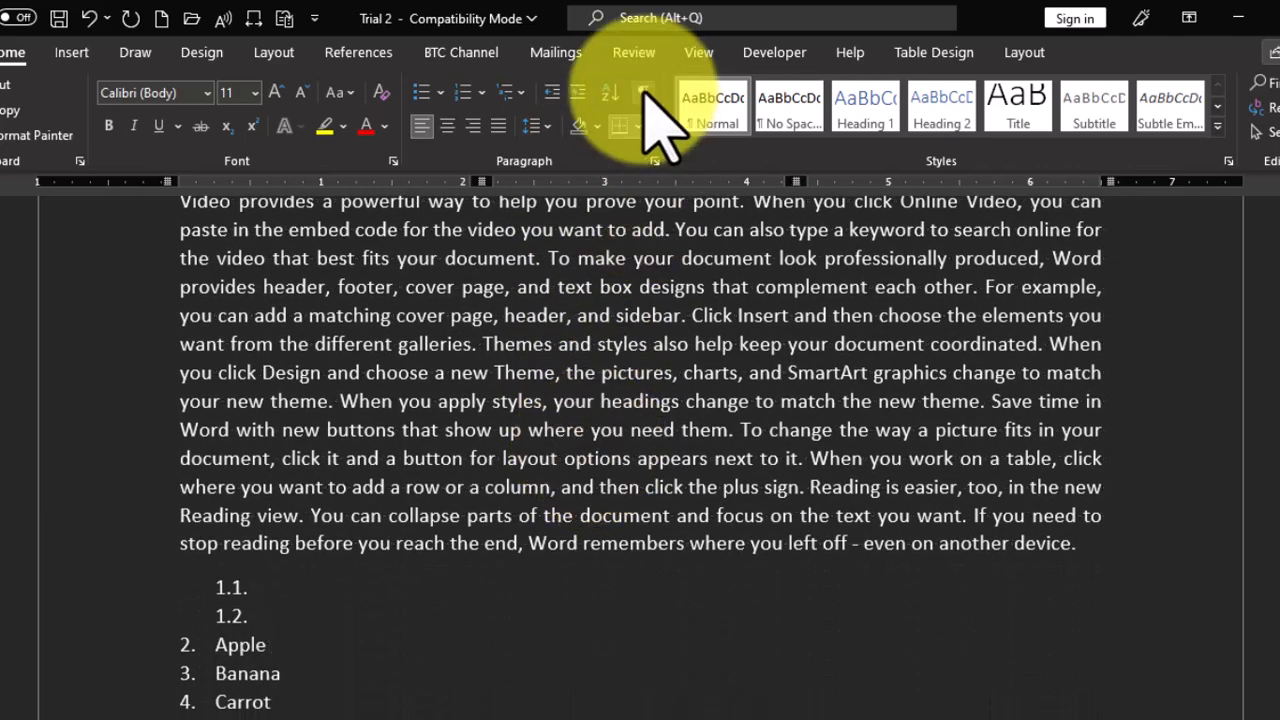
- Apply the Hidden font effect to the whole body paragraph directly above the multilevel list on page 2
scroll(305, 410, up, 2)
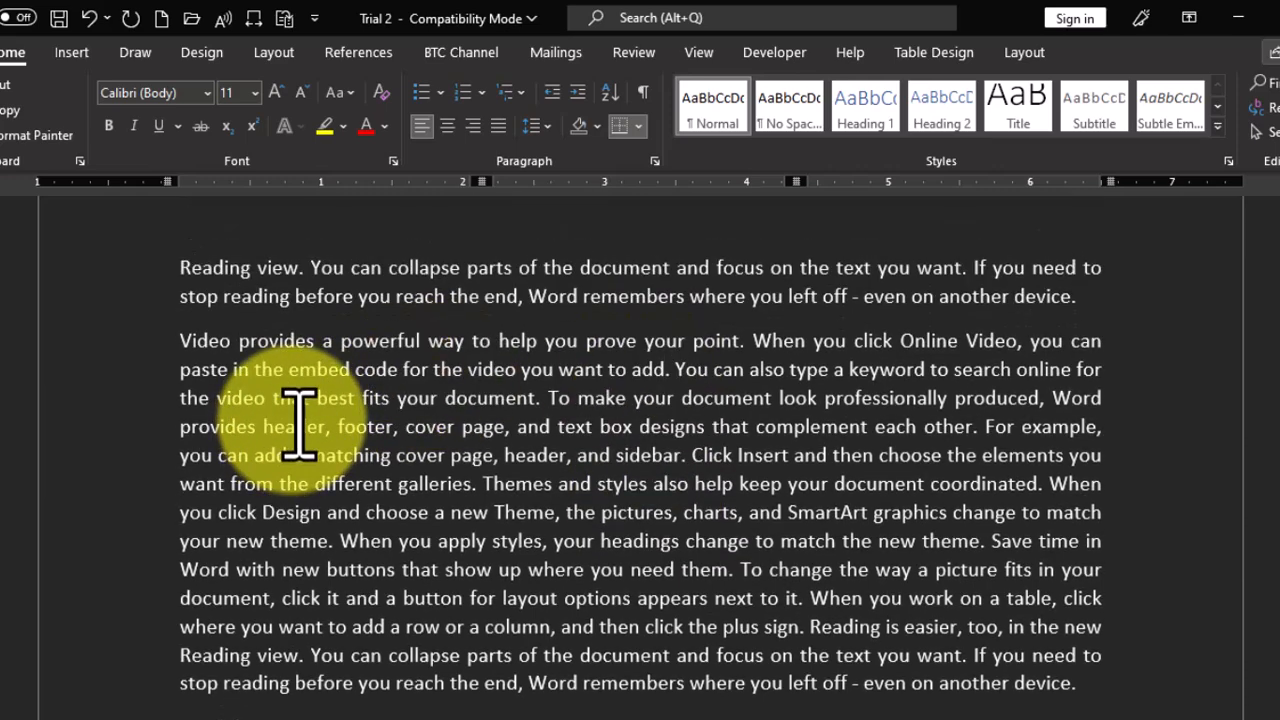
triple_click(300, 425)
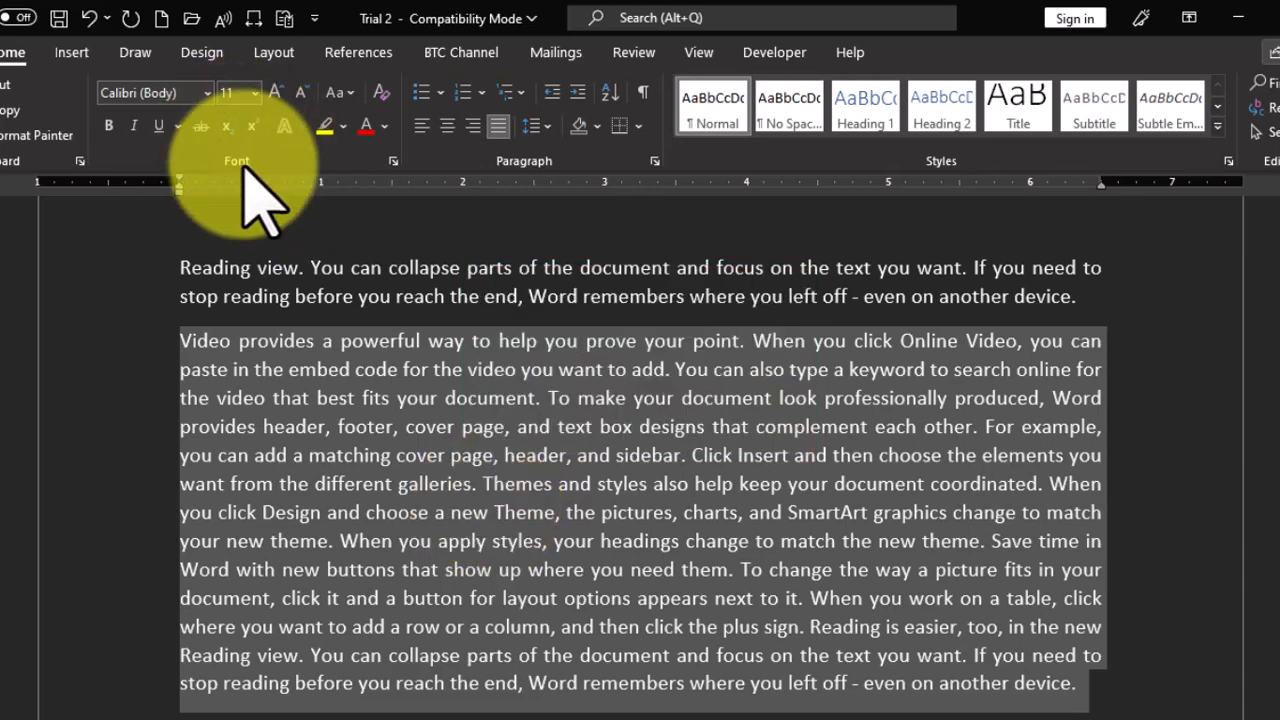
click(393, 161)
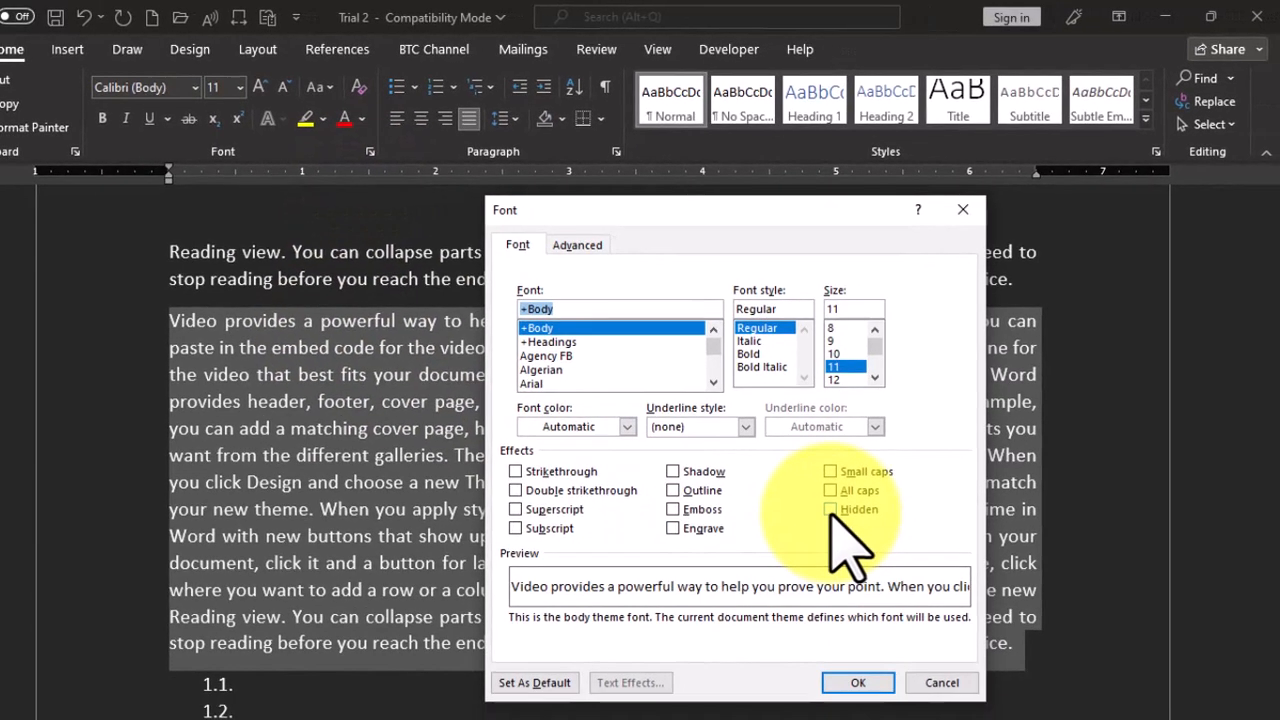
click(858, 683)
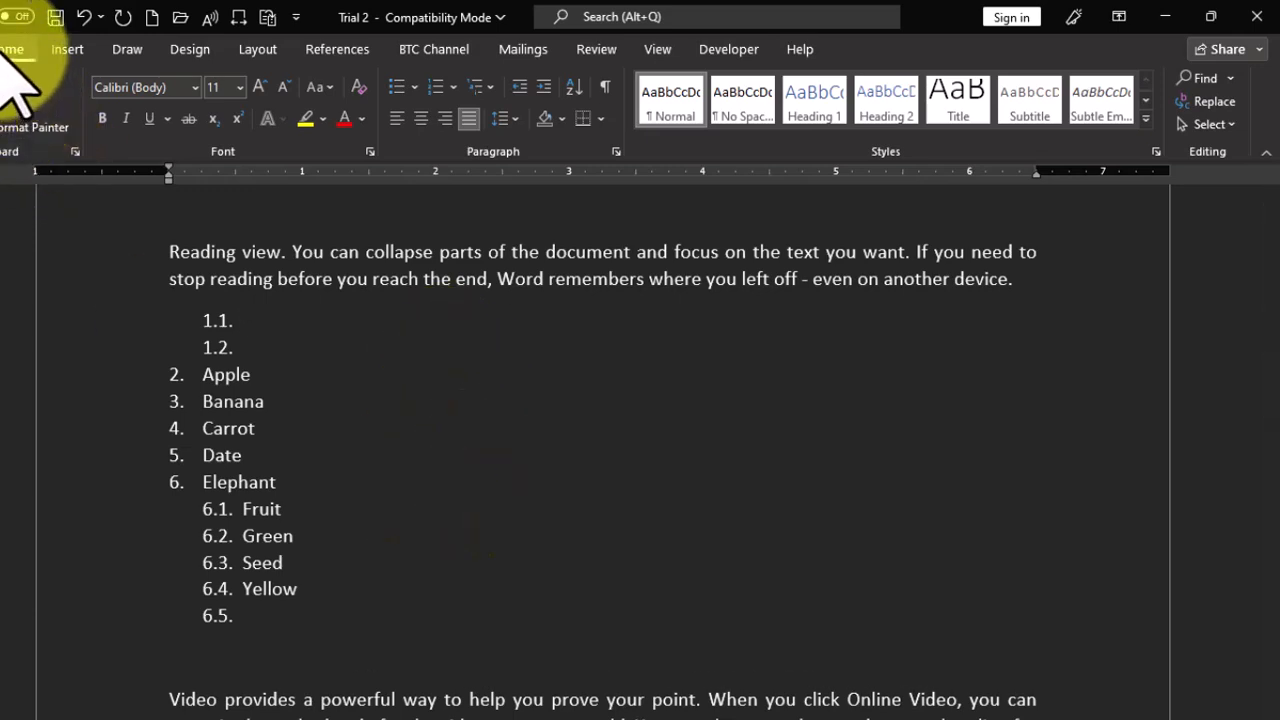
- Toggle the formatting marks on and off twice to reveal the hidden paragraph above the multilevel list
click(607, 90)
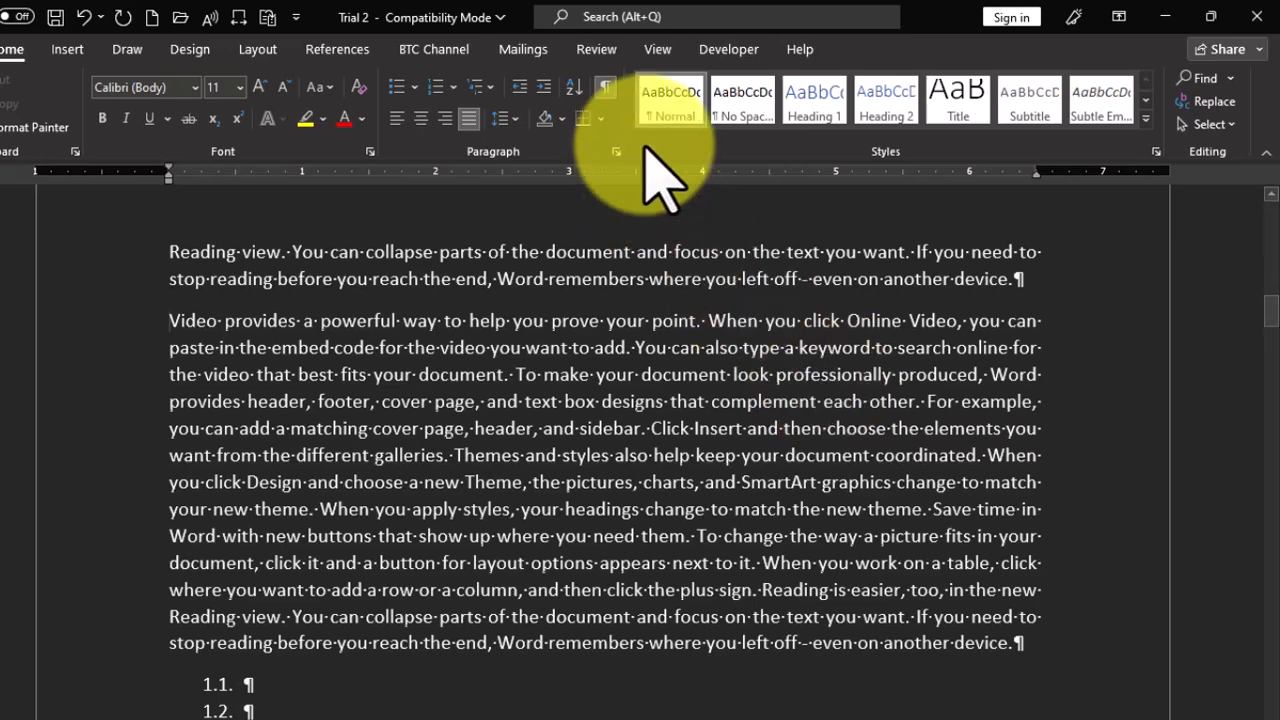
click(606, 89)
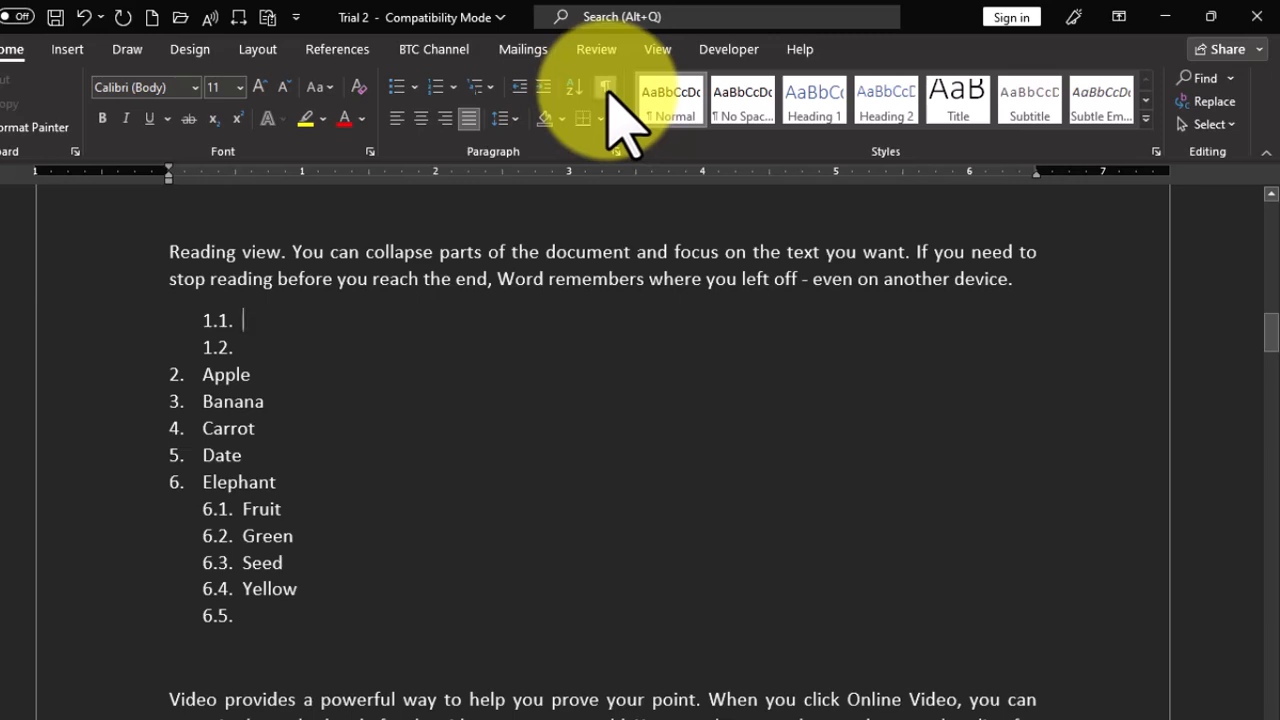
click(606, 89)
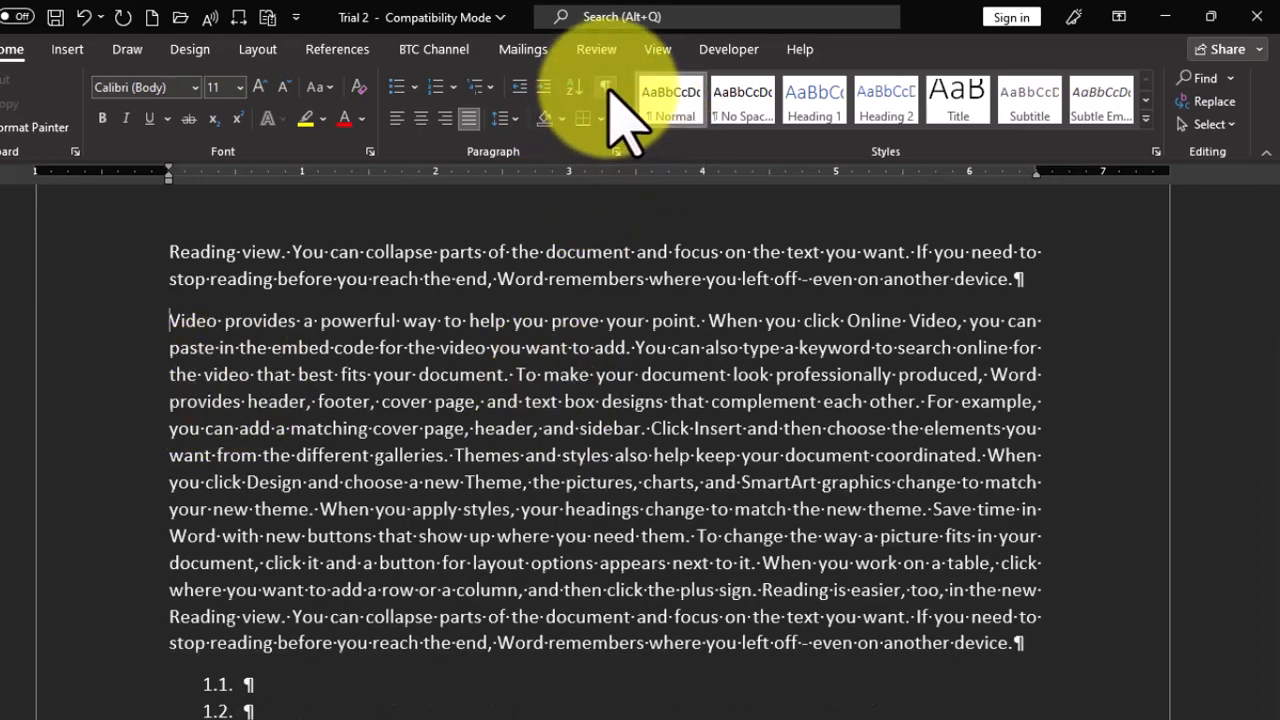
click(606, 89)
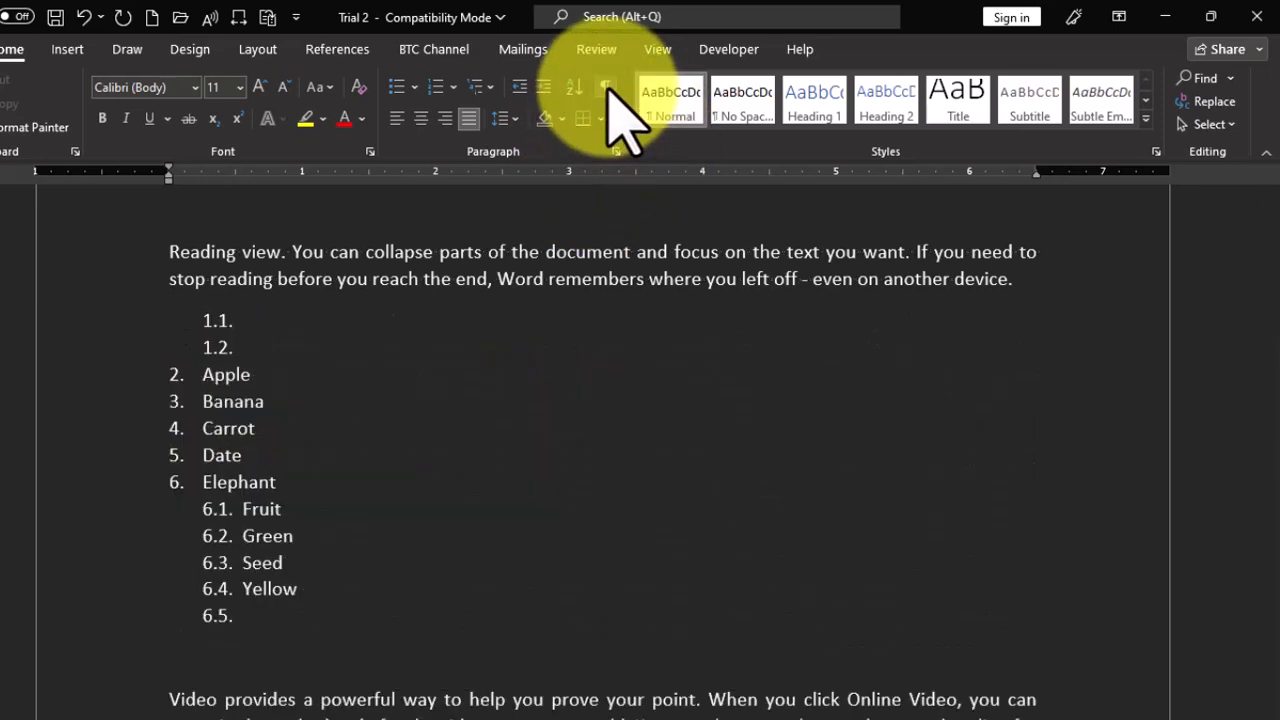
- Select the entire document and clear its Hidden font effect
click(370, 151)
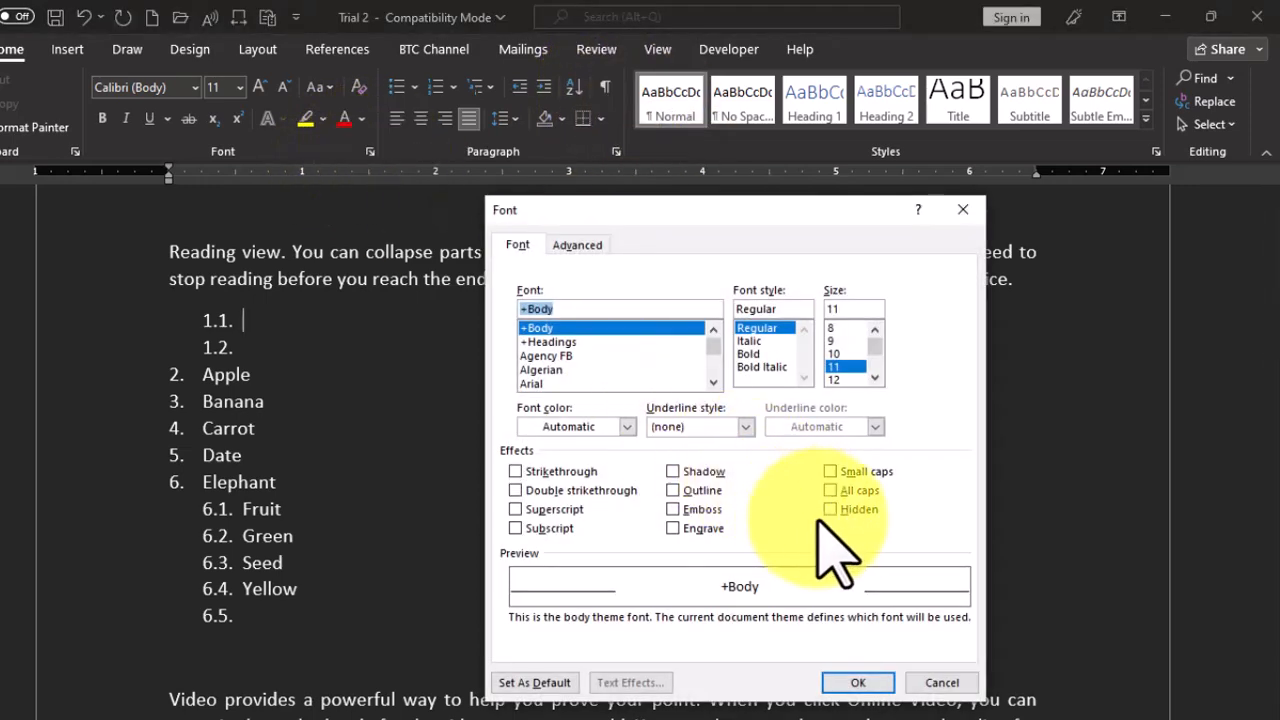
click(963, 209)
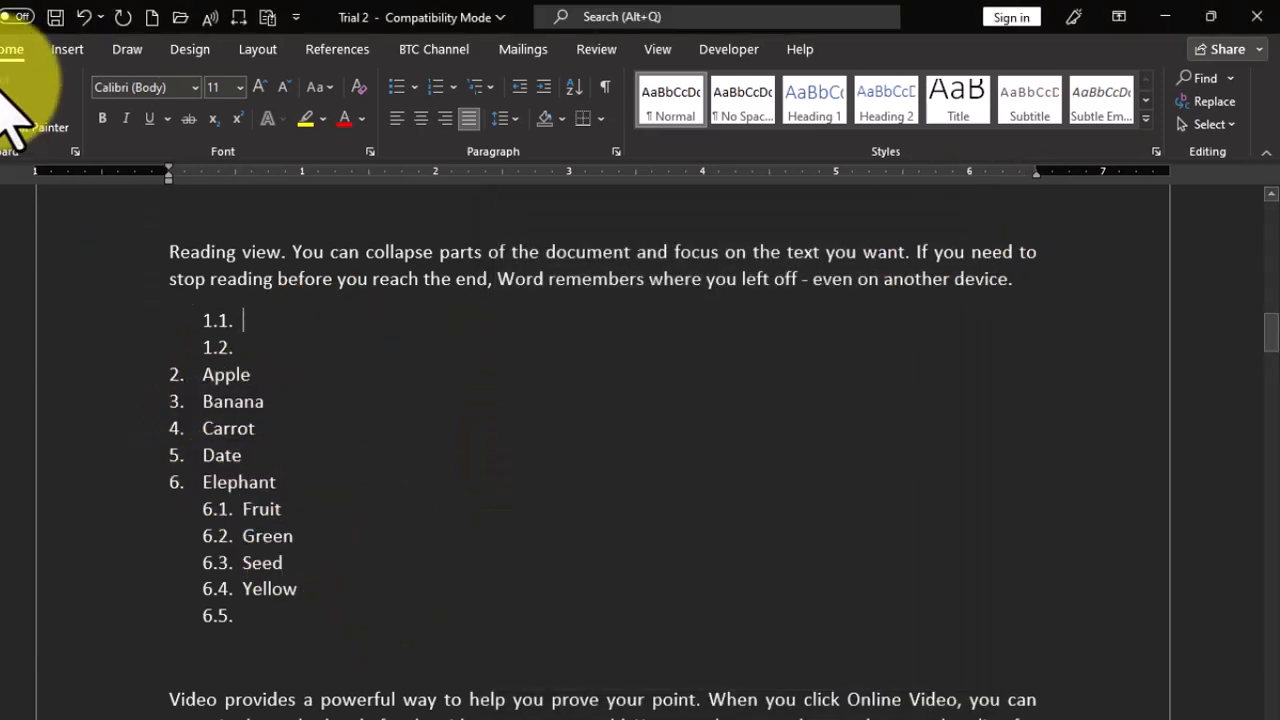
click(1210, 124)
click(1066, 152)
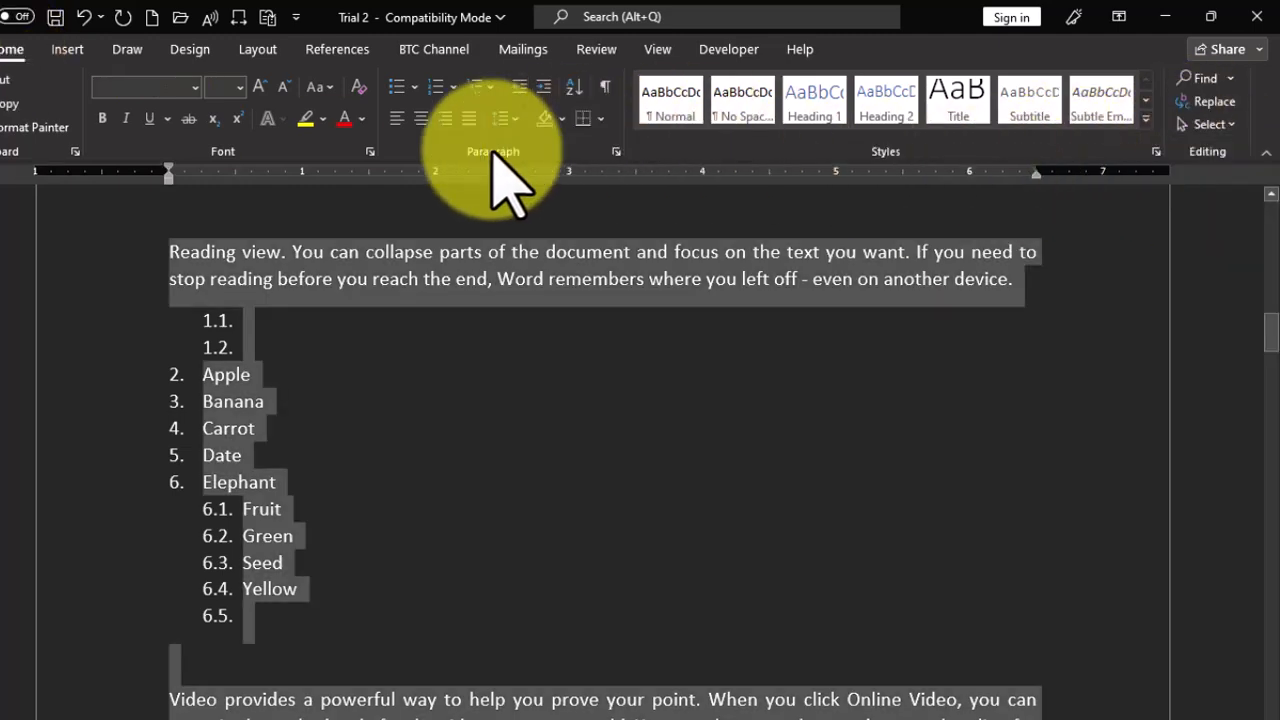
click(369, 151)
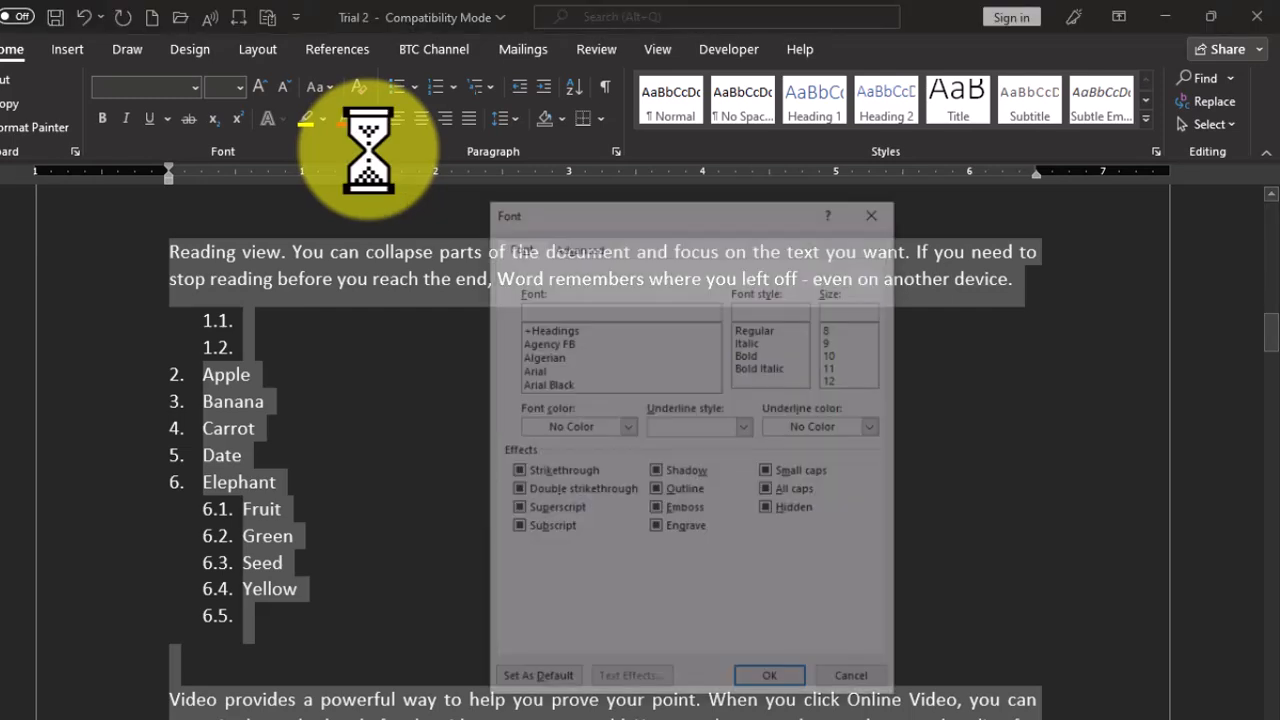
click(769, 510)
click(775, 684)
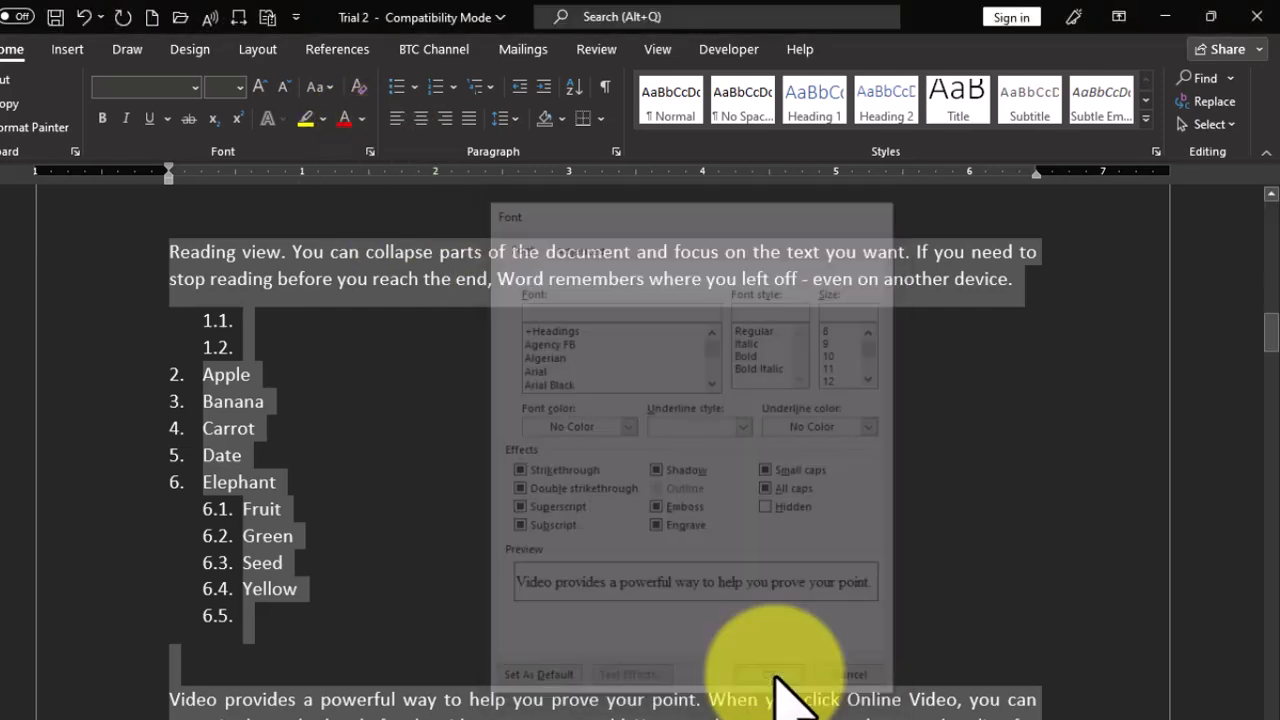
- Left-align the body paragraph directly above the multilevel list on page 2
click(398, 365)
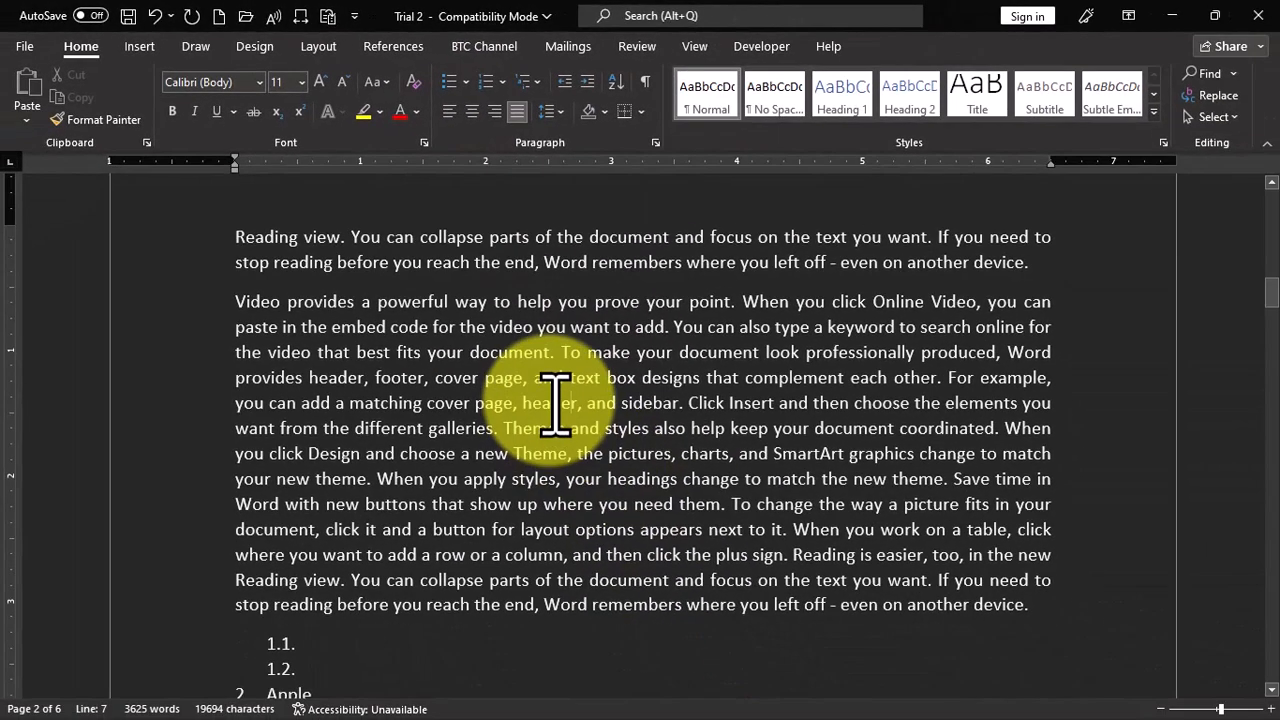
triple_click(560, 404)
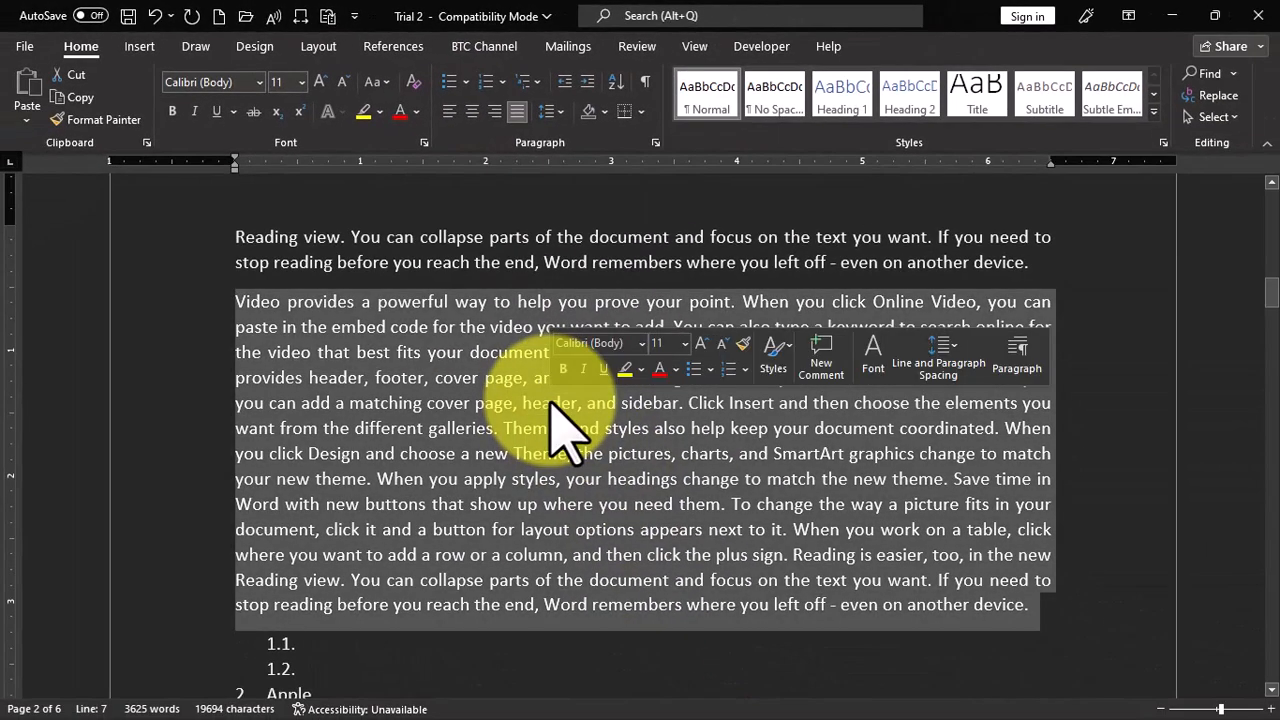
click(450, 112)
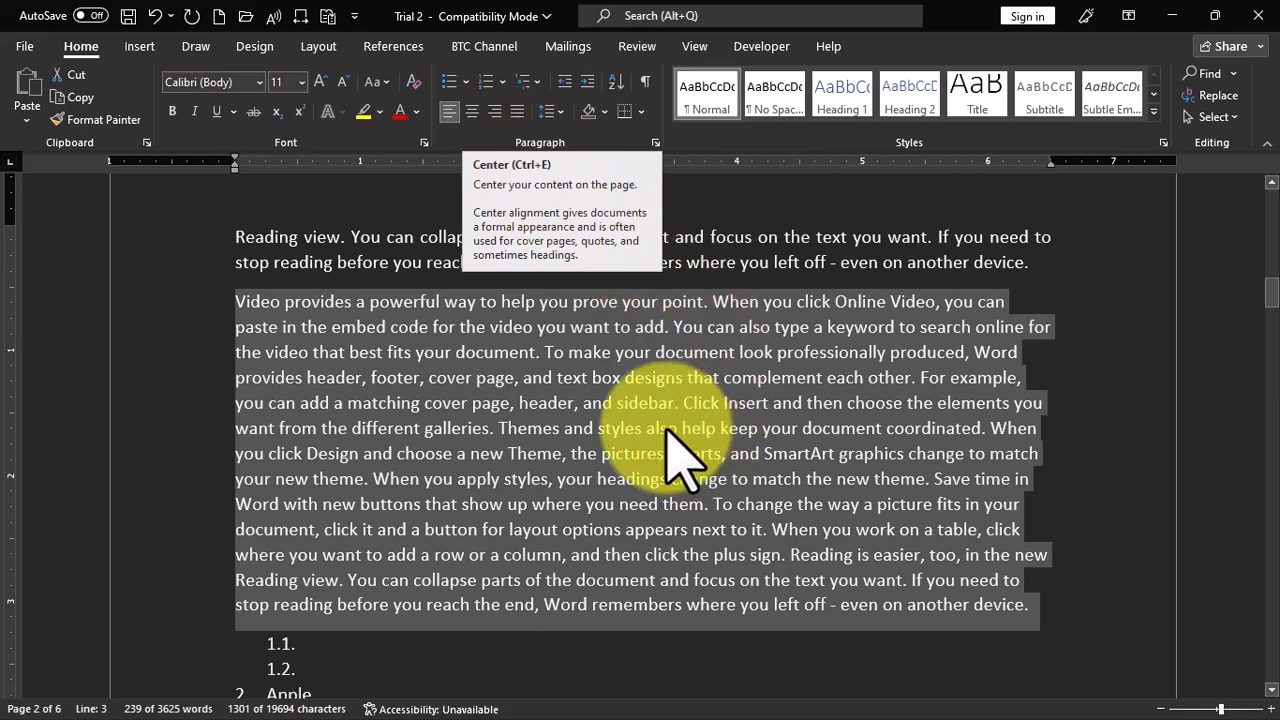
- Add the heading line "BANAHENE TUTORIAL COLLECTIONS" directly above the left-aligned body paragraph on page 2
scroll(1043, 320, up, 1)
click(1050, 323)
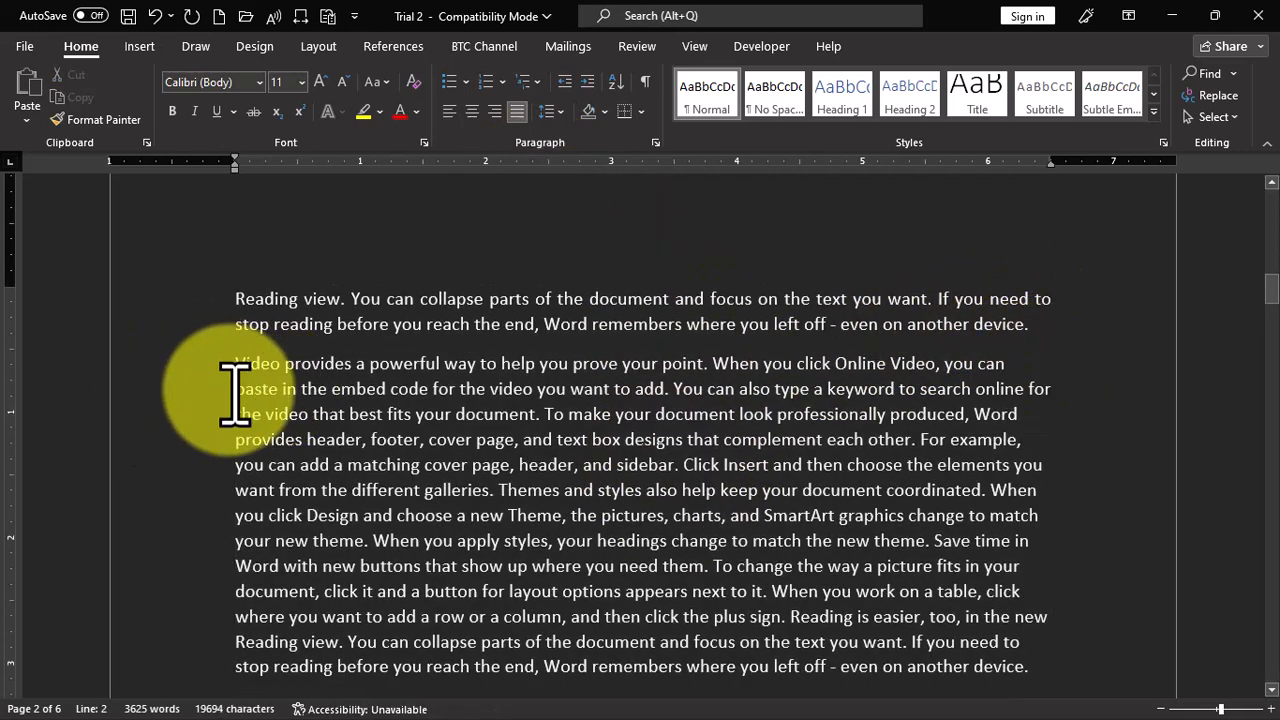
key(Return)
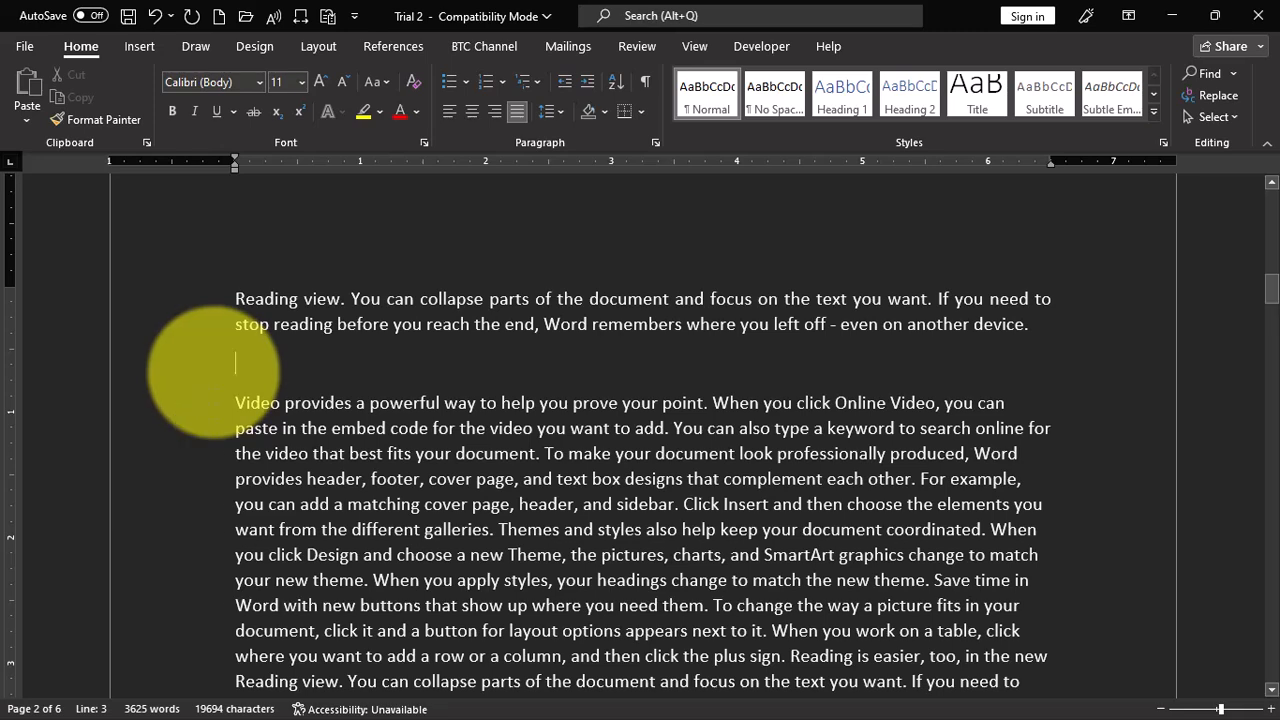
text(BANAHENE TUTORIA)
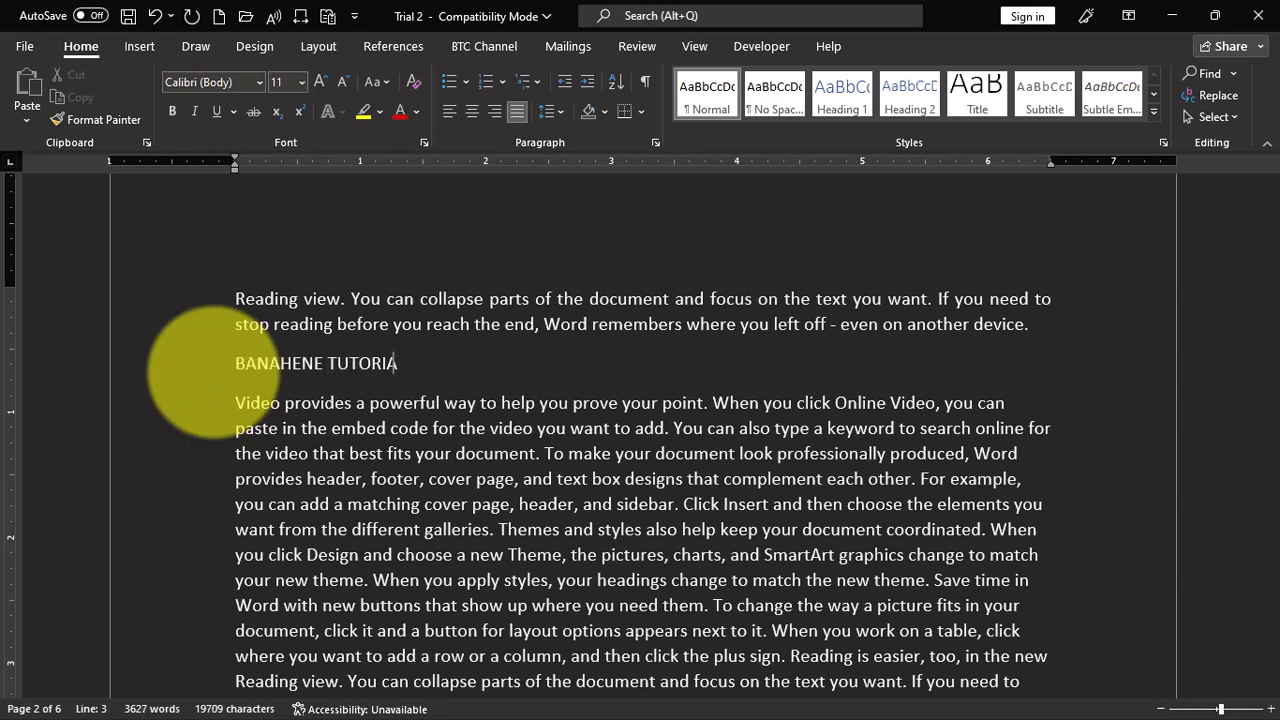
text(L COLLECTIONS)
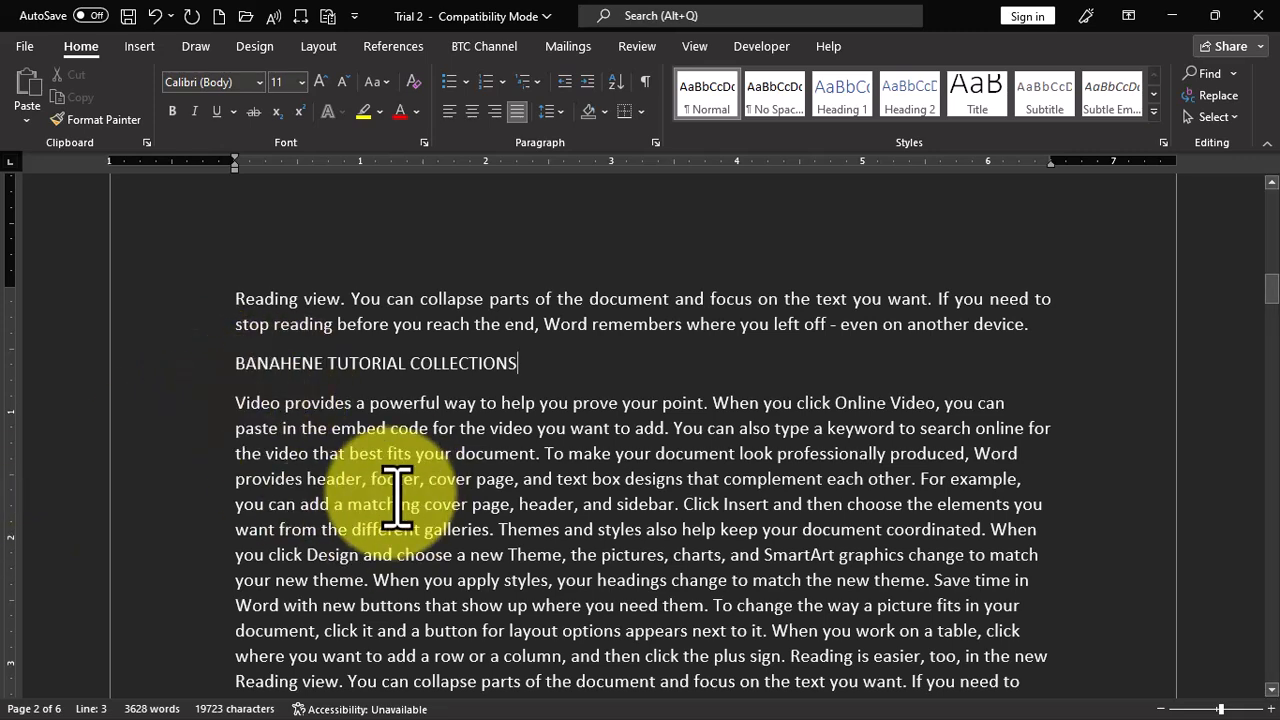
- Center the "BANAHENE TUTORIAL COLLECTIONS" heading, switch it to left alignment, and center it again
click(240, 364)
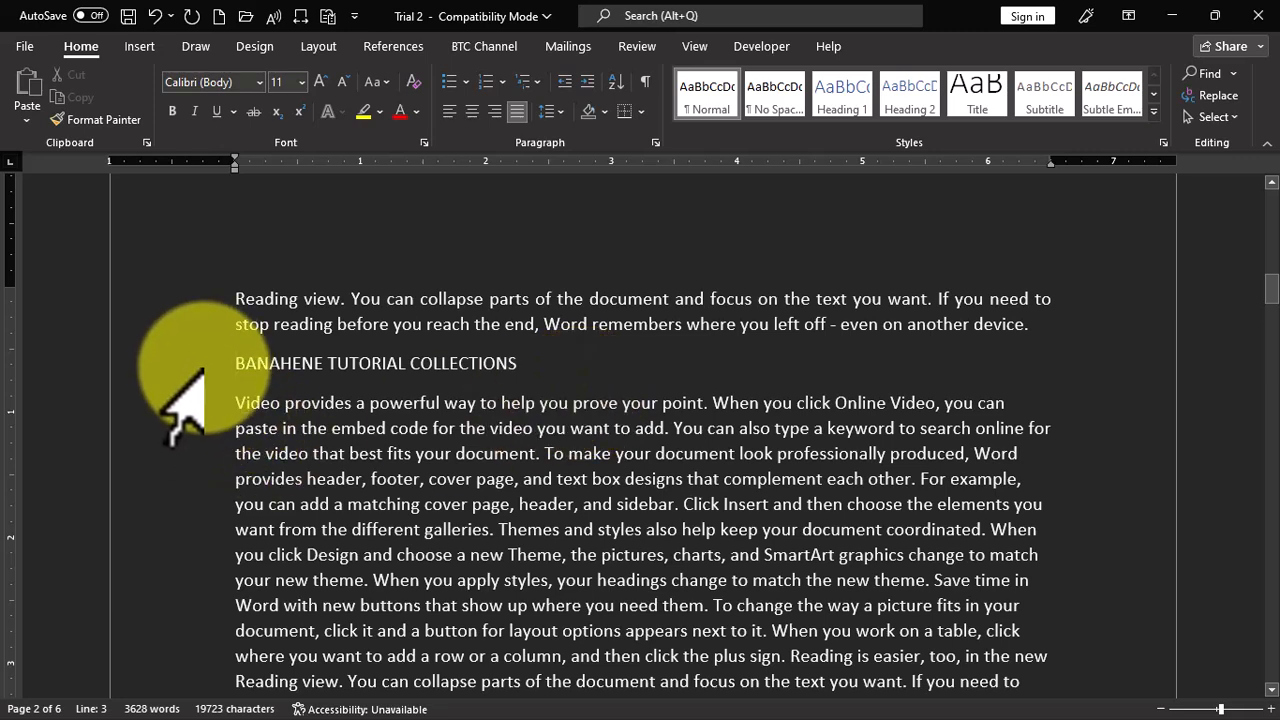
click(471, 112)
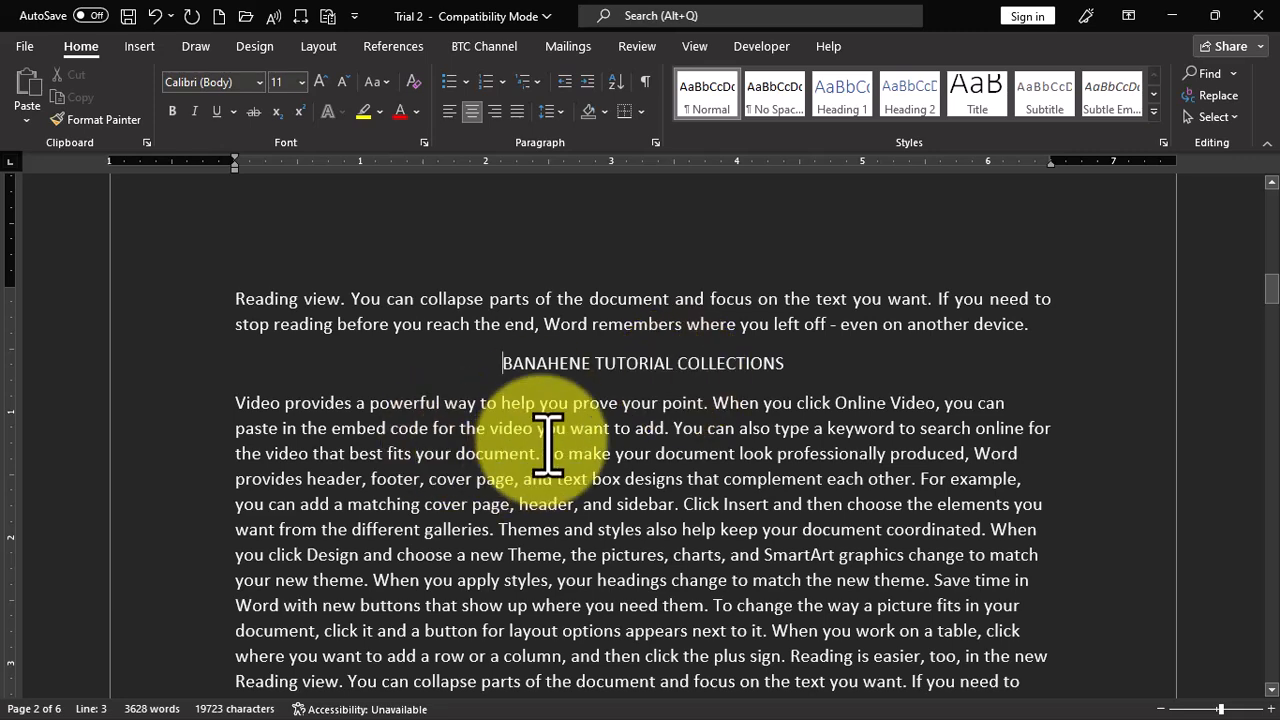
click(449, 111)
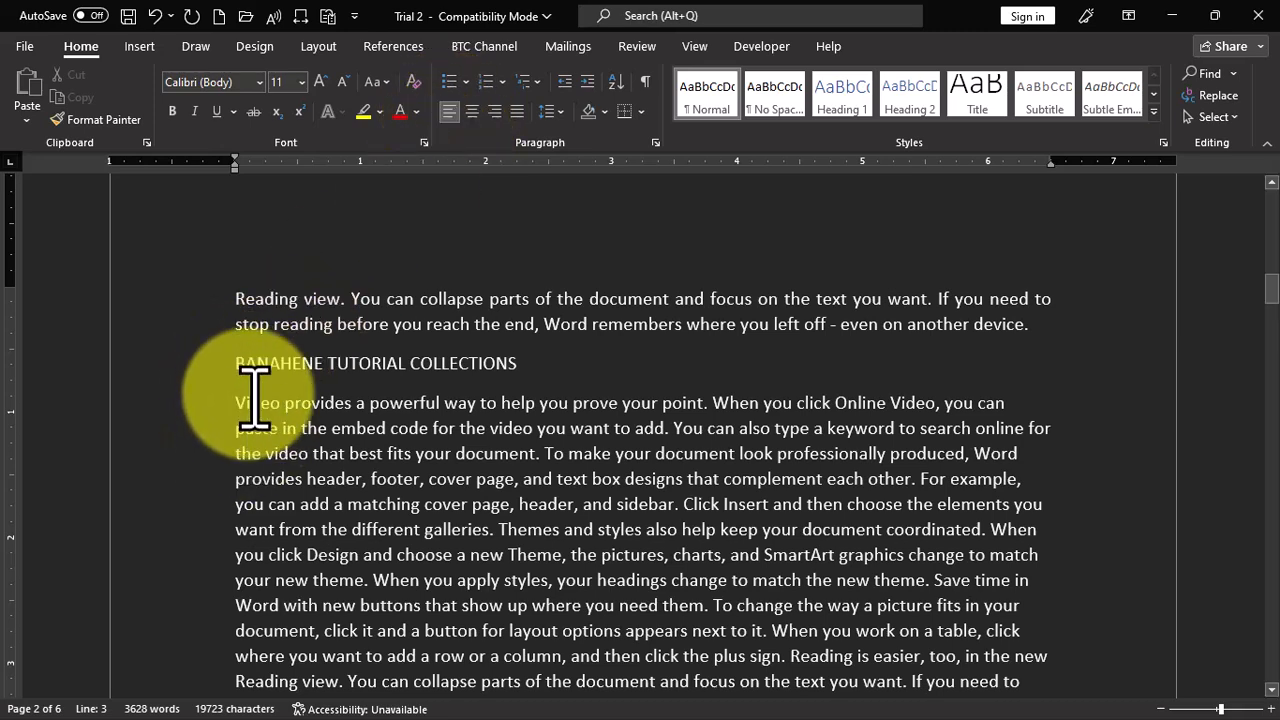
click(471, 111)
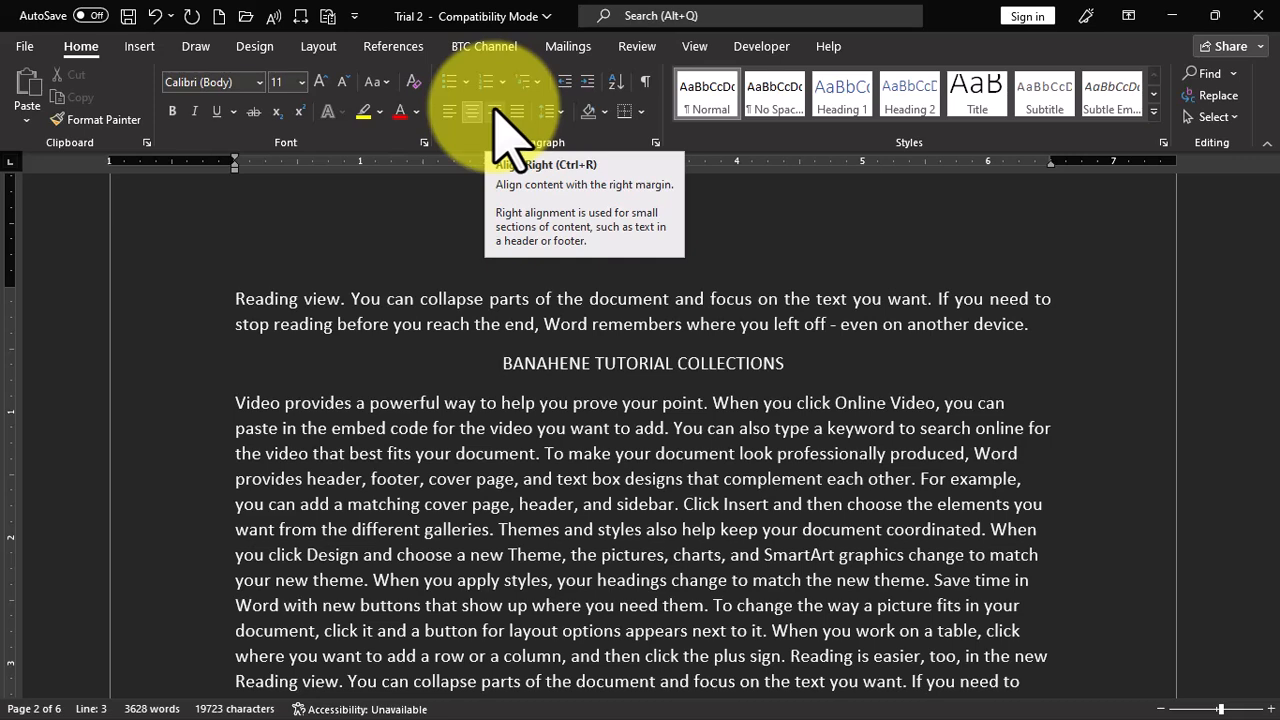
- Open the page 2 footer, align its page number left, center and back to right, and return to the document body
scroll(720, 310, down, 3)
scroll(722, 312, down, 8)
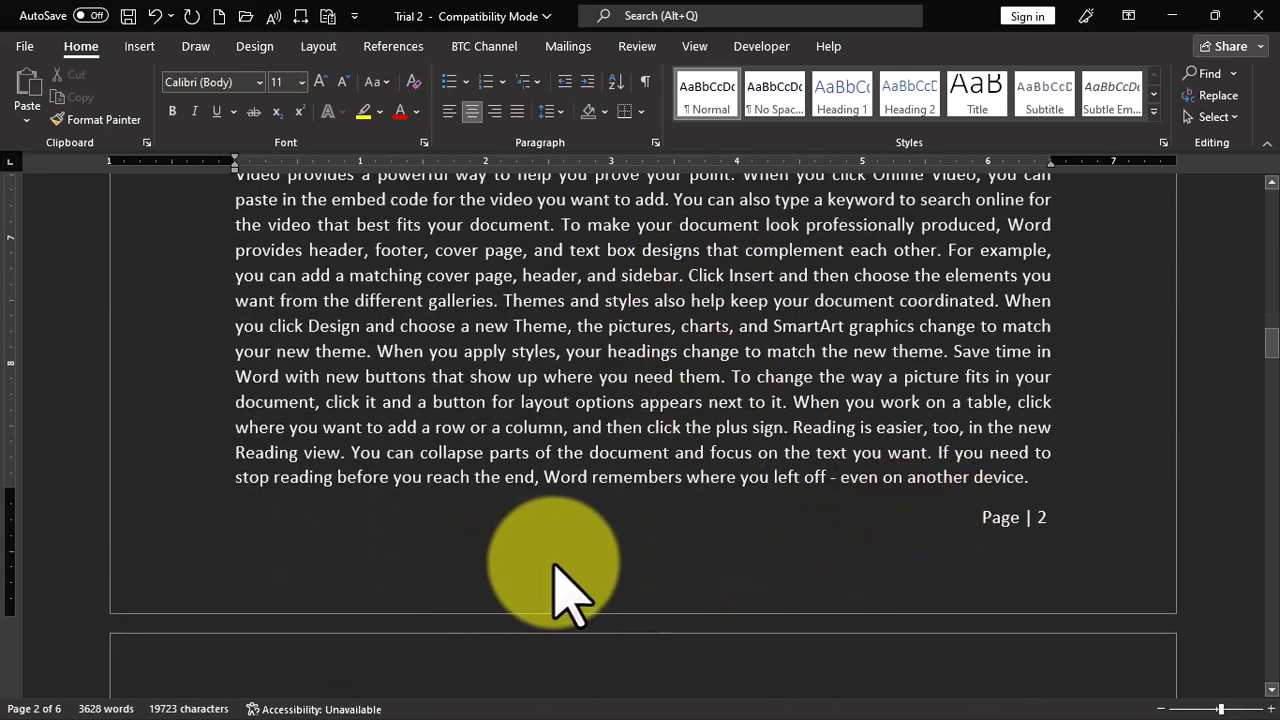
double_click(517, 560)
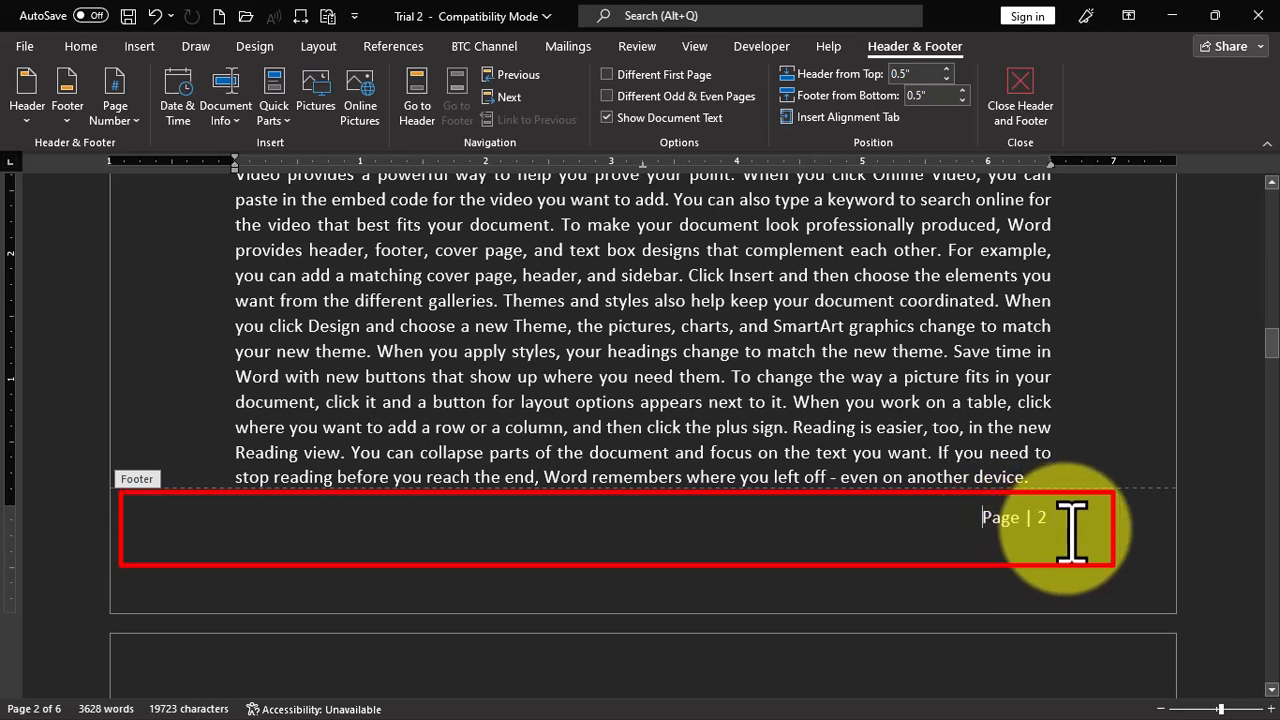
click(80, 47)
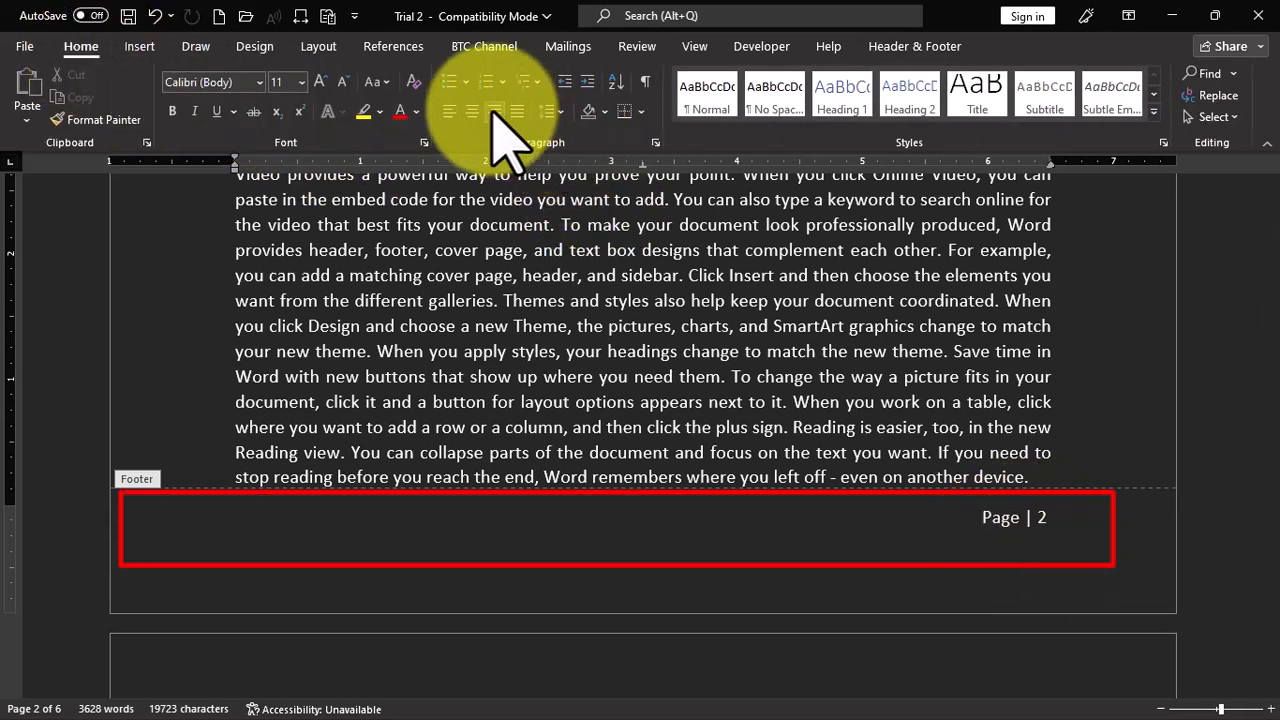
click(449, 111)
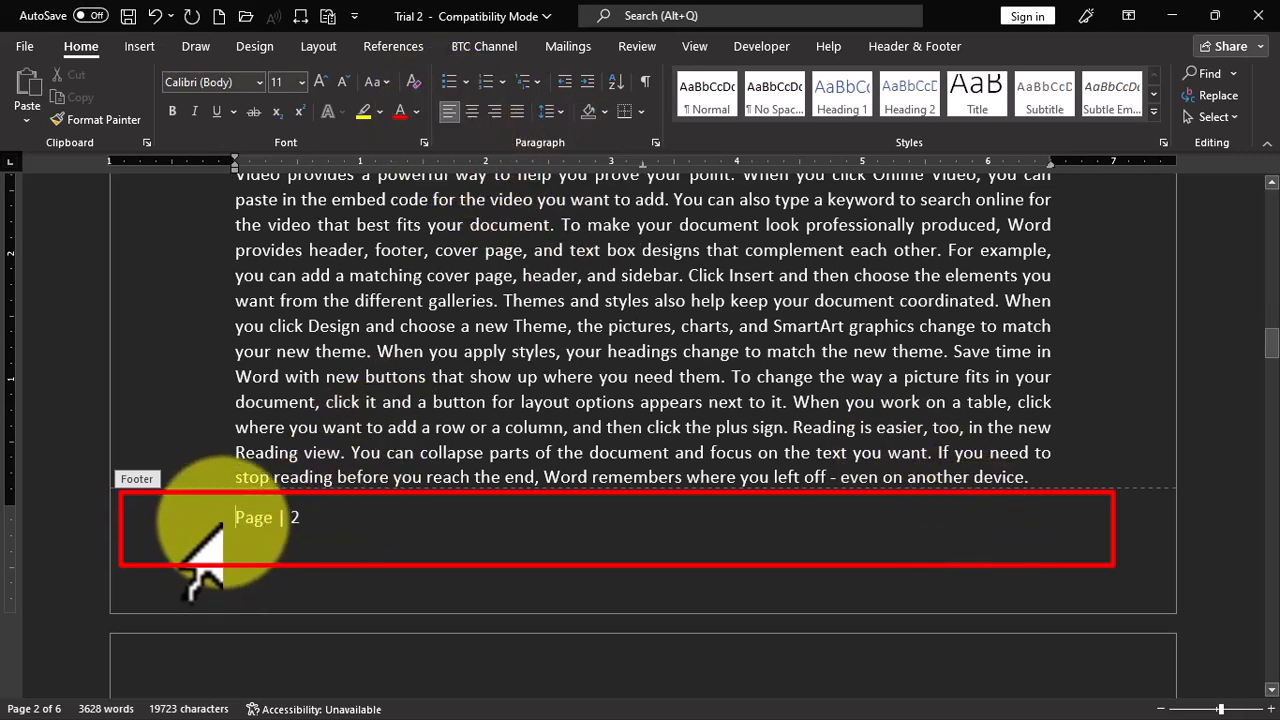
click(471, 112)
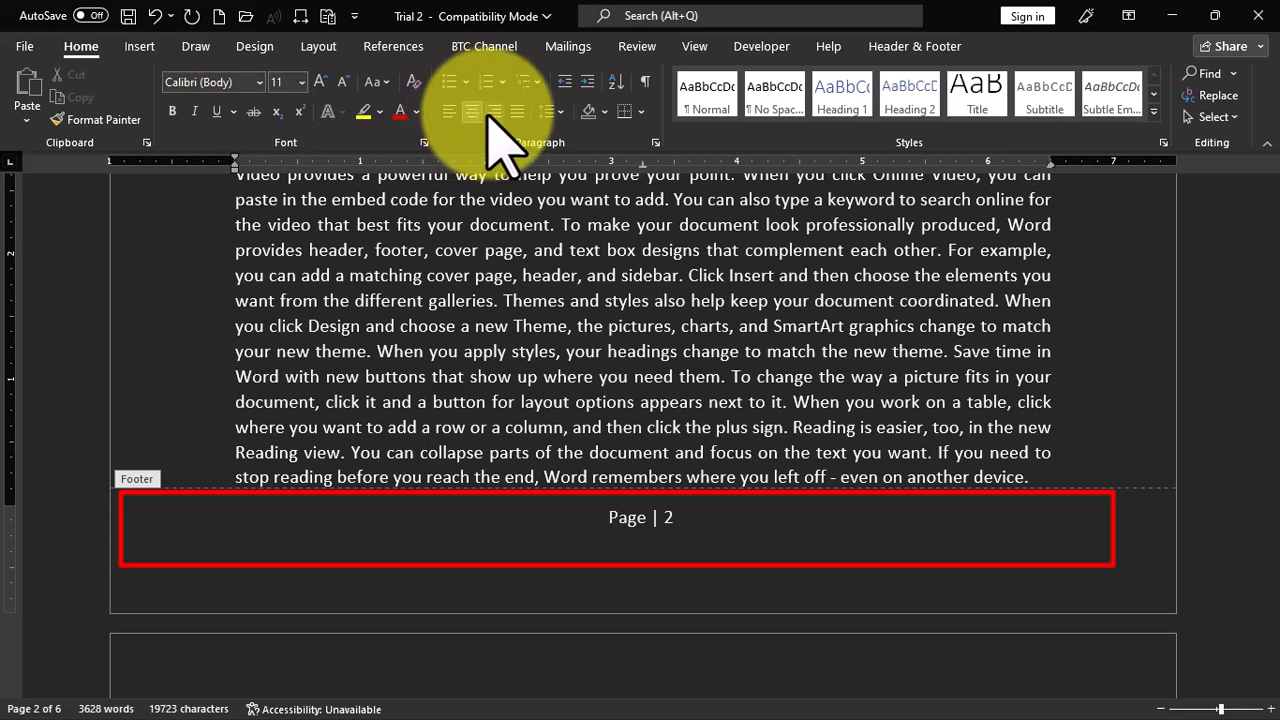
click(495, 110)
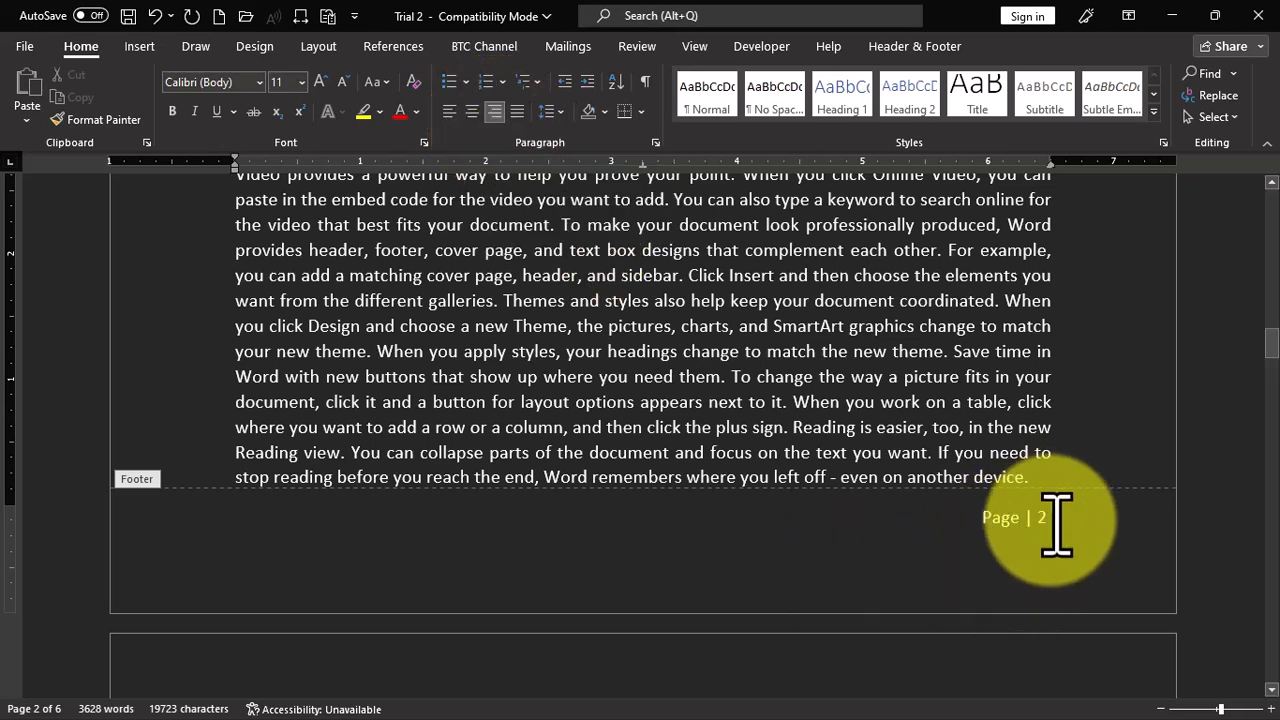
double_click(784, 325)
- Right-align the last body paragraph on page 2 and return it to justified alignment
scroll(766, 425, up, 4)
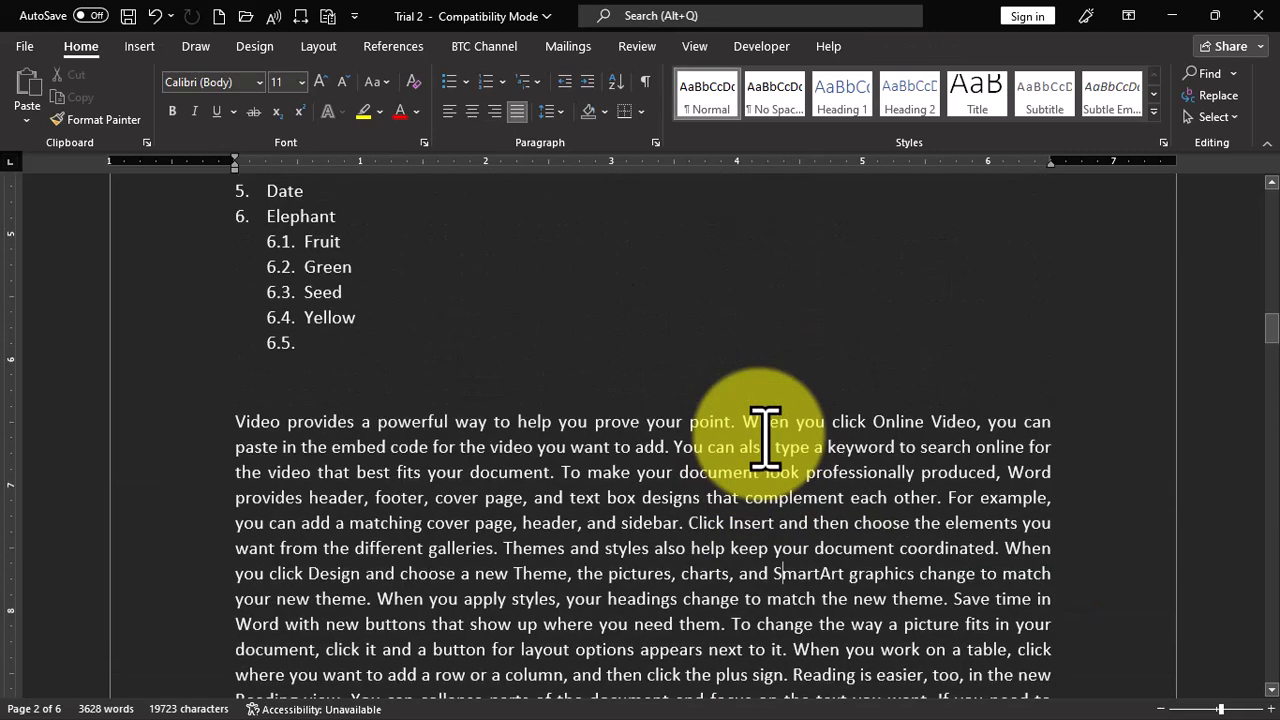
scroll(766, 430, down, 3)
double_click(590, 363)
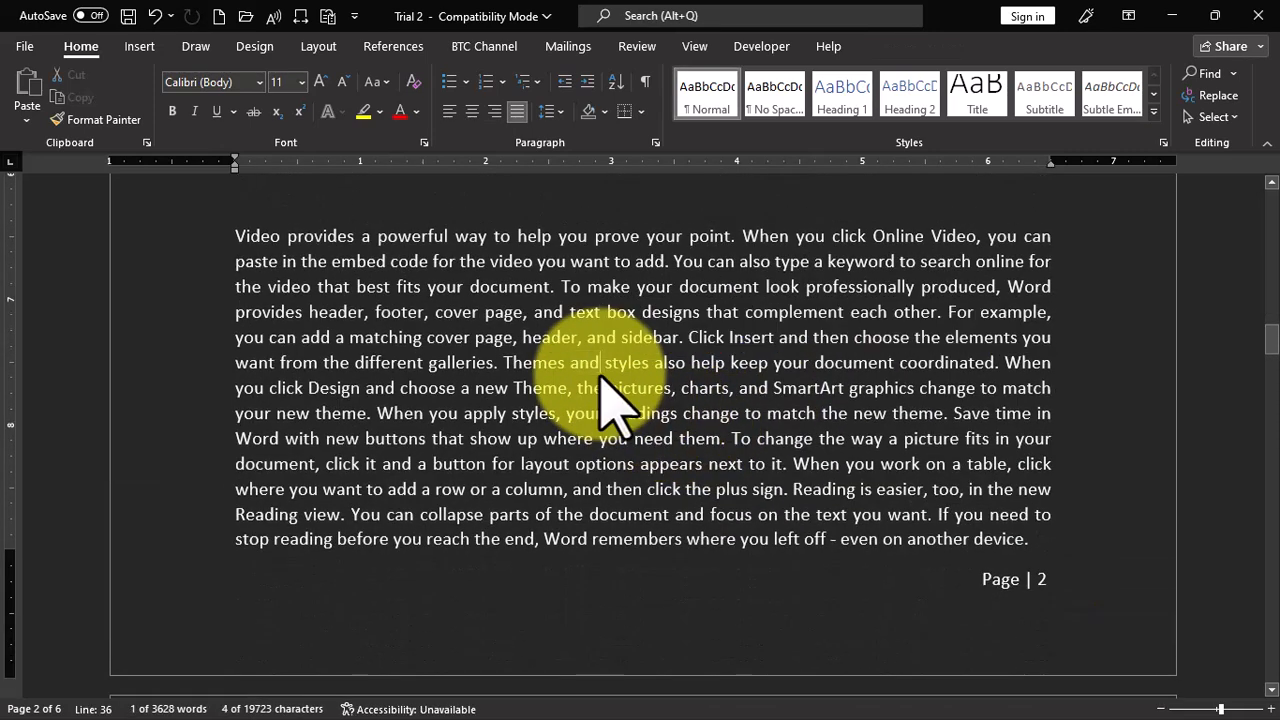
triple_click(600, 380)
click(494, 111)
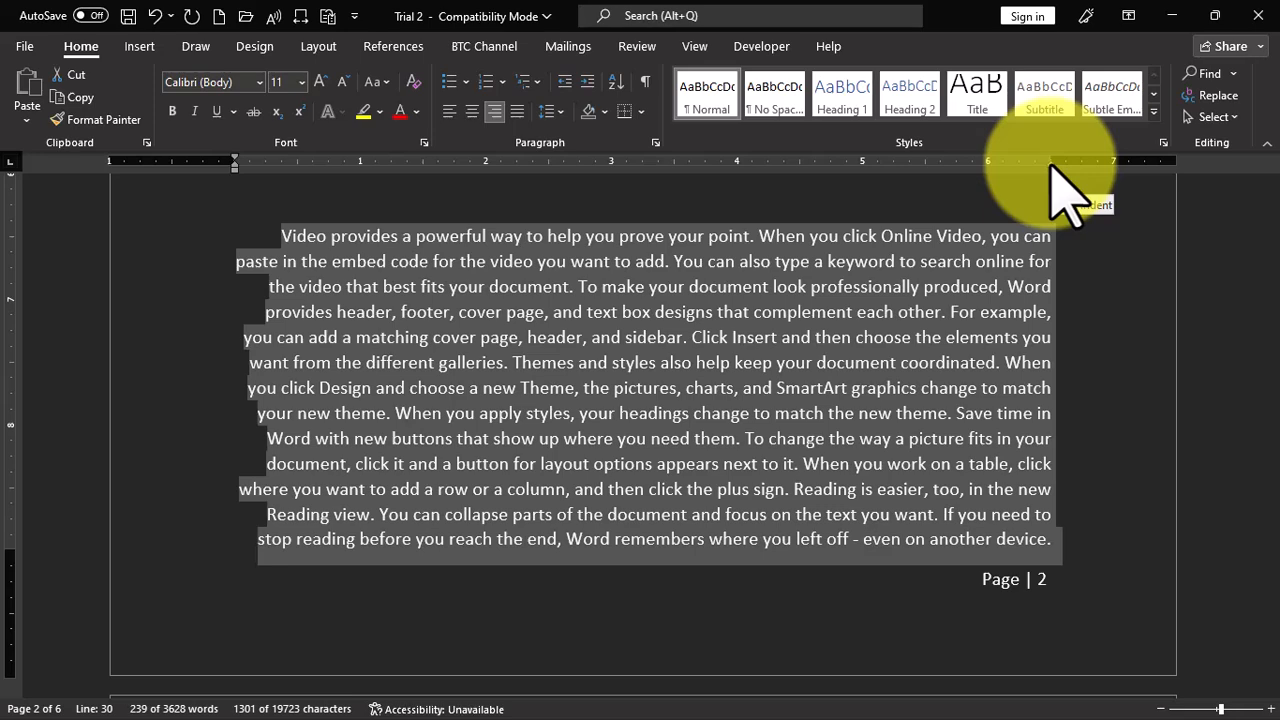
click(516, 110)
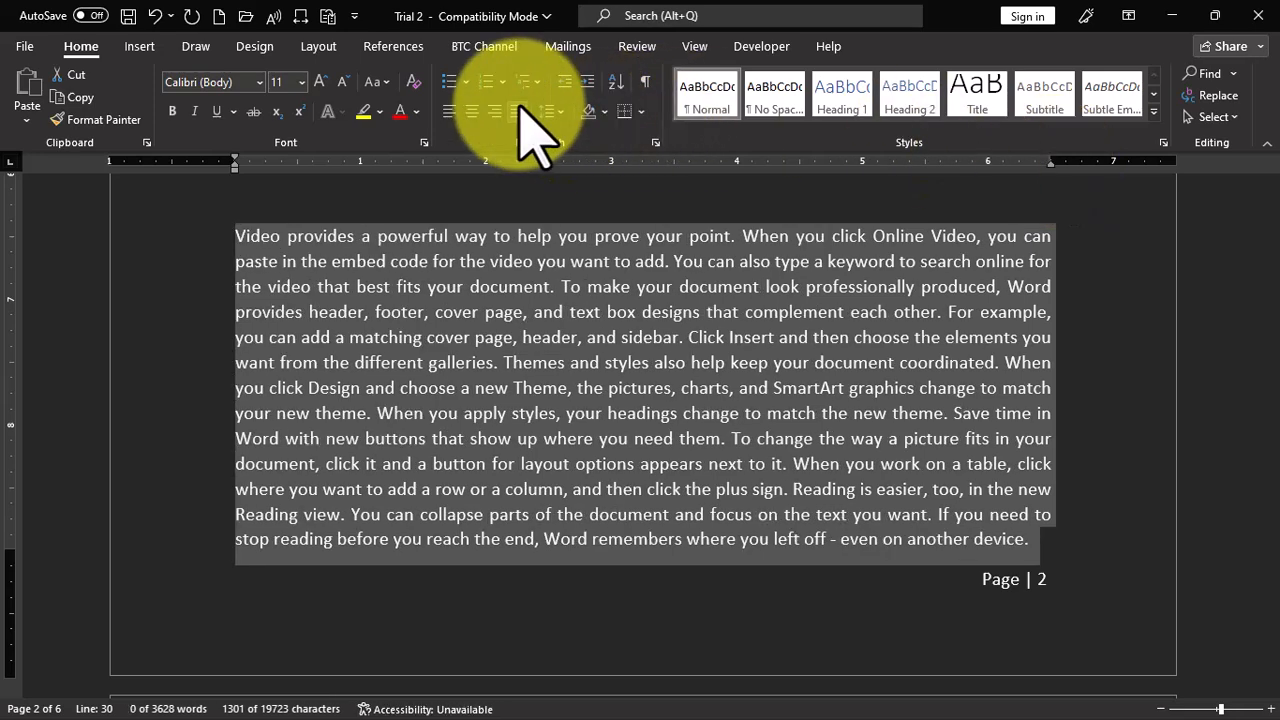
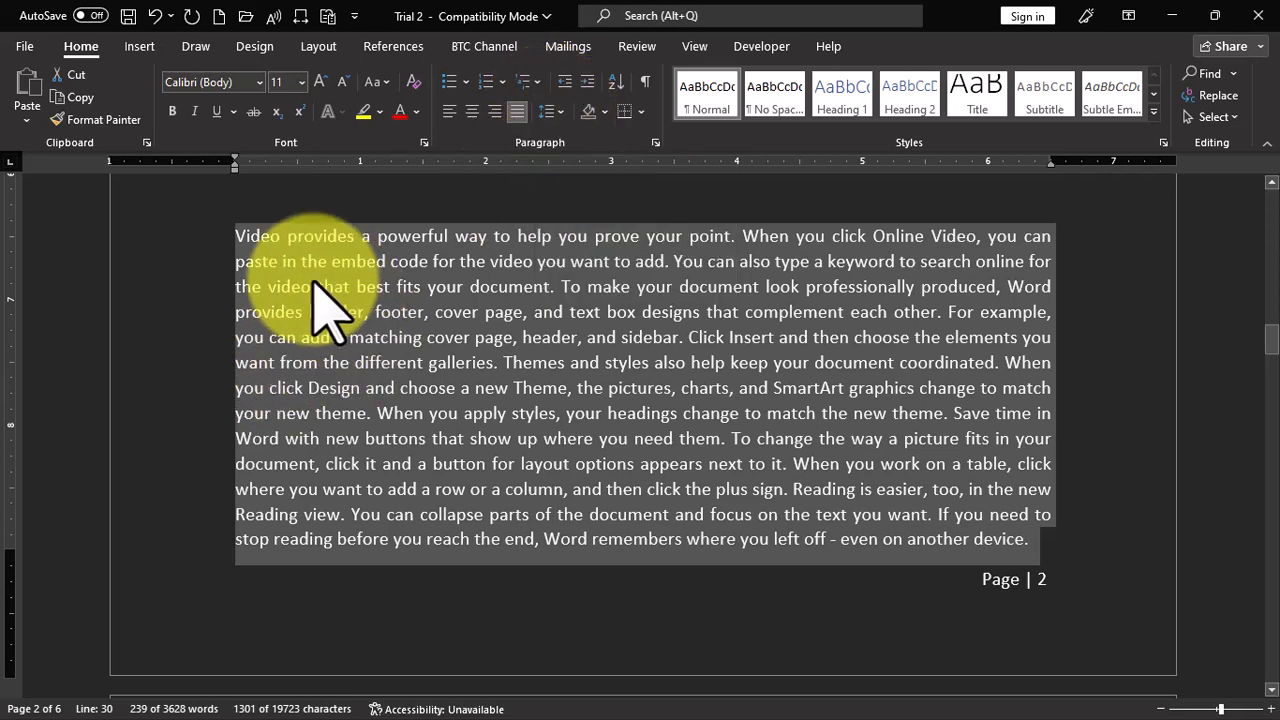
- Set the line spacing of the last body paragraph on page 2 to 1.5
click(555, 113)
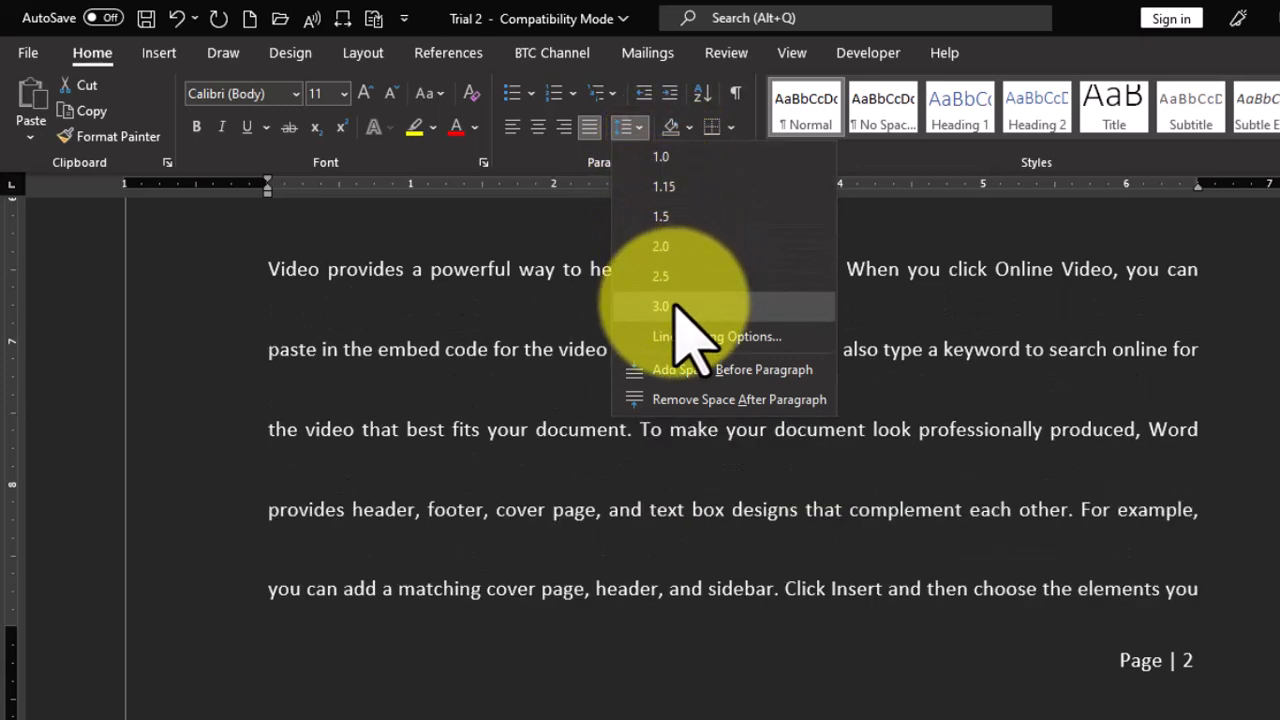
click(676, 214)
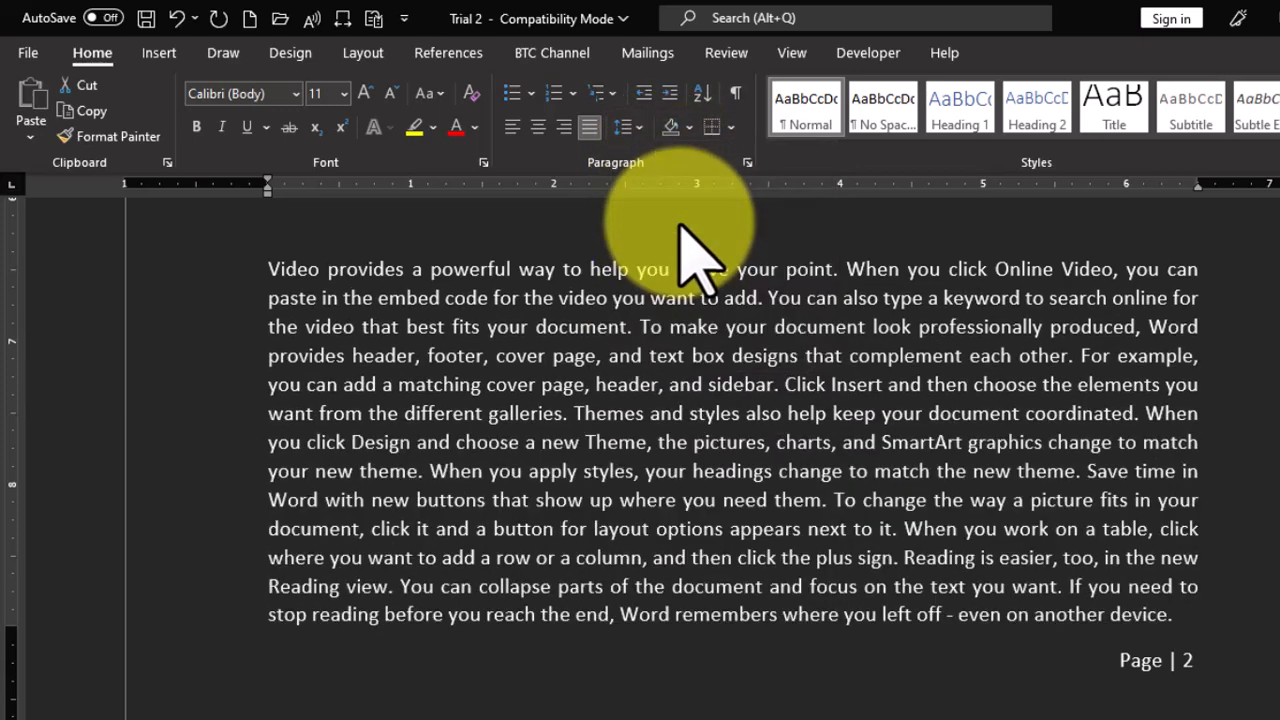
key(ctrl+a)
scroll(694, 457, down, 5)
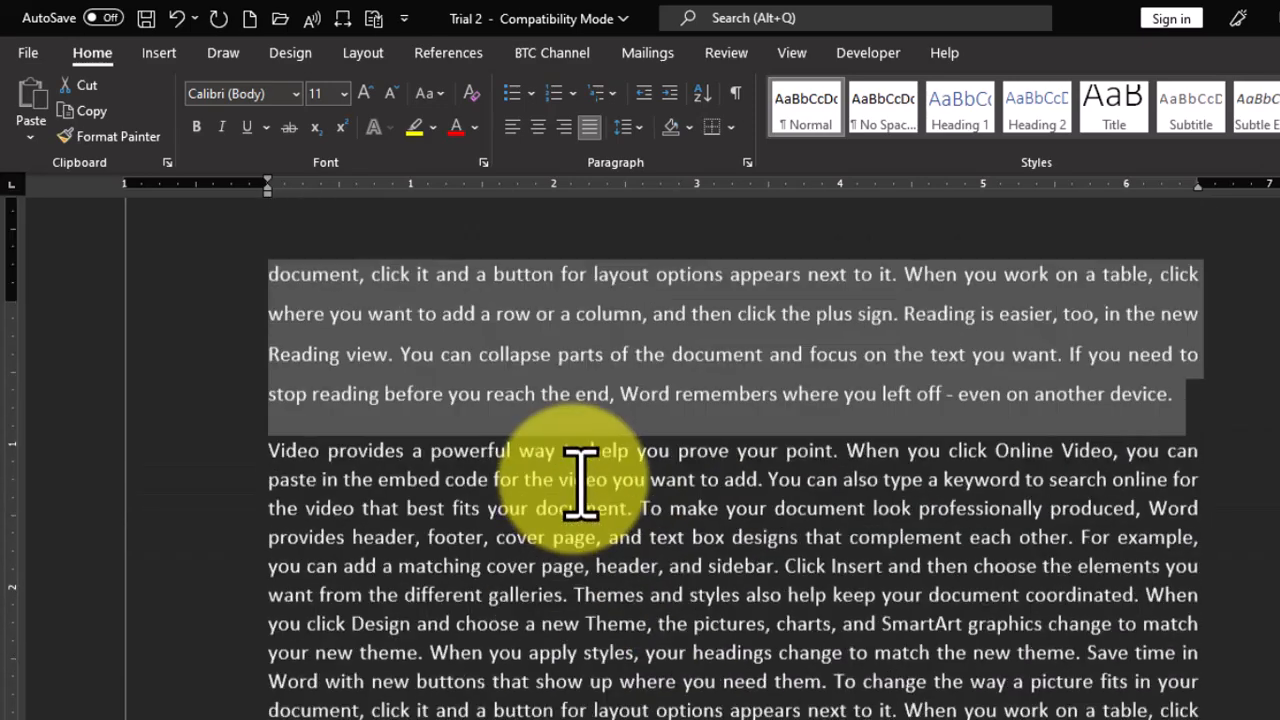
- Set the line spacing of the left-aligned paragraph under the "BANAHENE TUTORIAL COLLECTIONS" heading to 2.0
scroll(582, 490, up, 3)
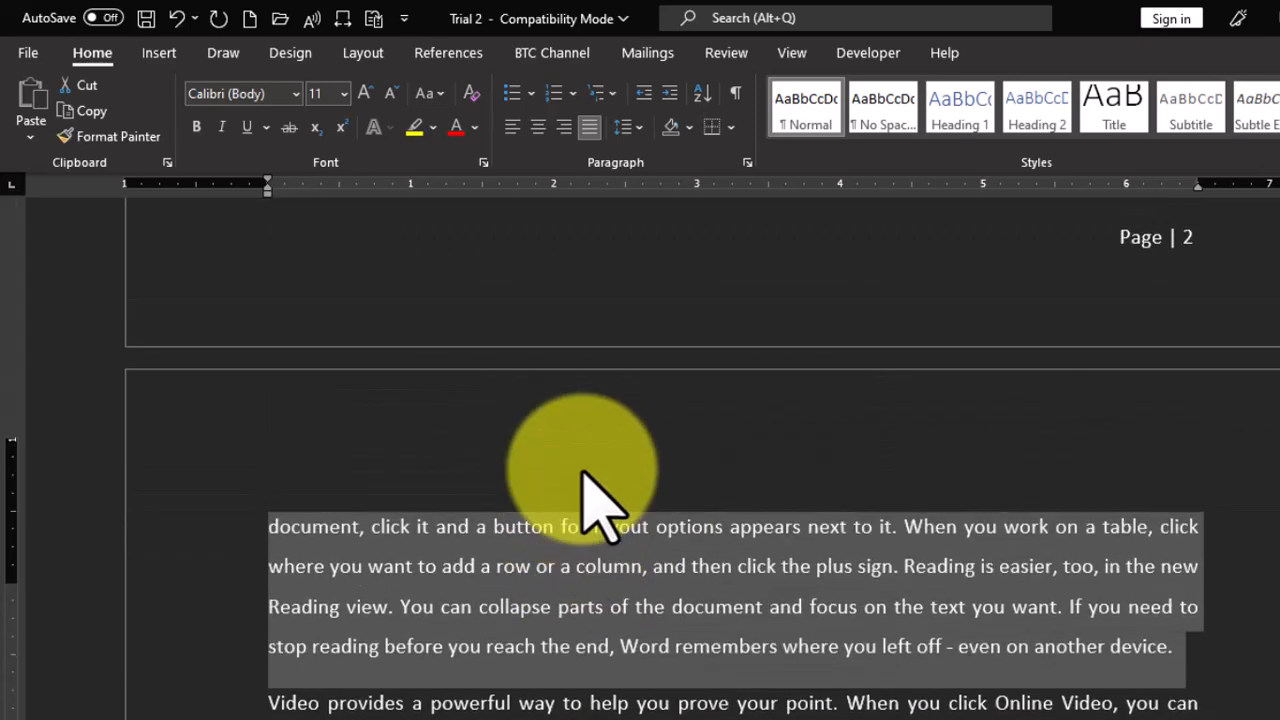
scroll(583, 472, up, 12)
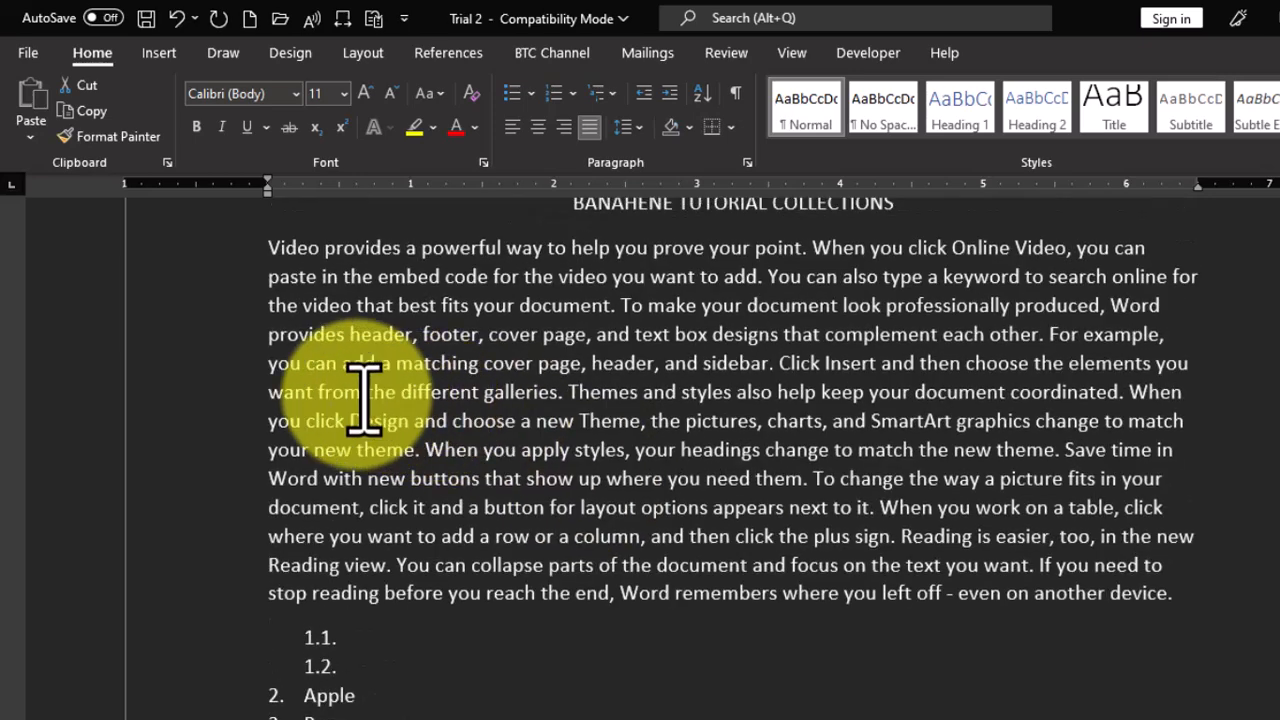
drag(229, 370, 243, 445)
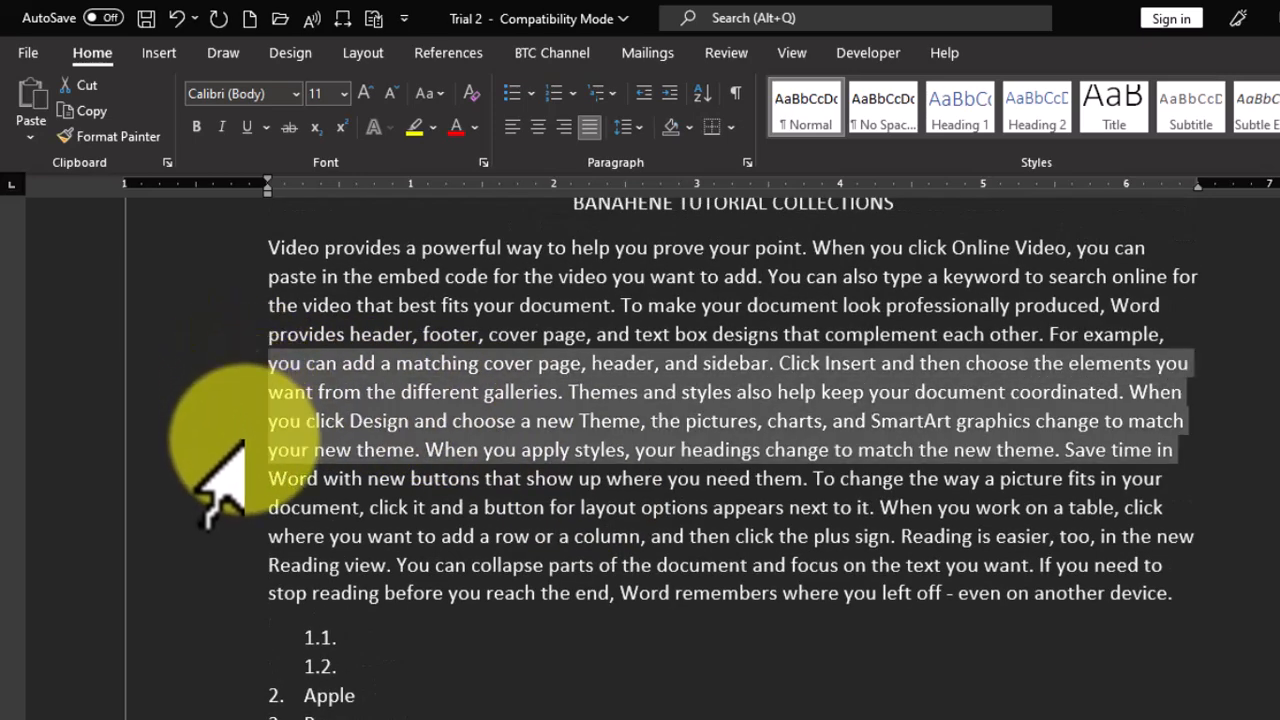
click(630, 127)
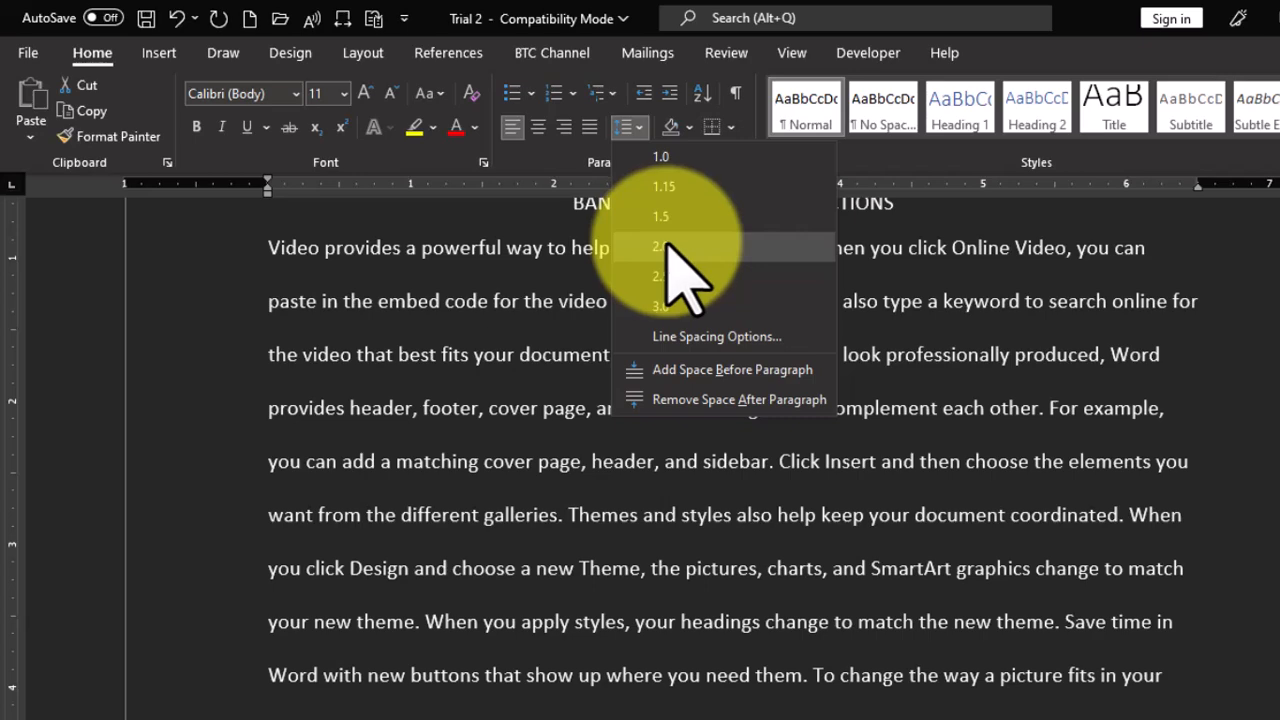
click(667, 246)
- Select the paragraph above the Name, Class, Age table and review the document-wide Paragraph Spacing presets without applying one
scroll(620, 360, down, 3)
scroll(610, 362, down, 10)
scroll(609, 342, down, 1)
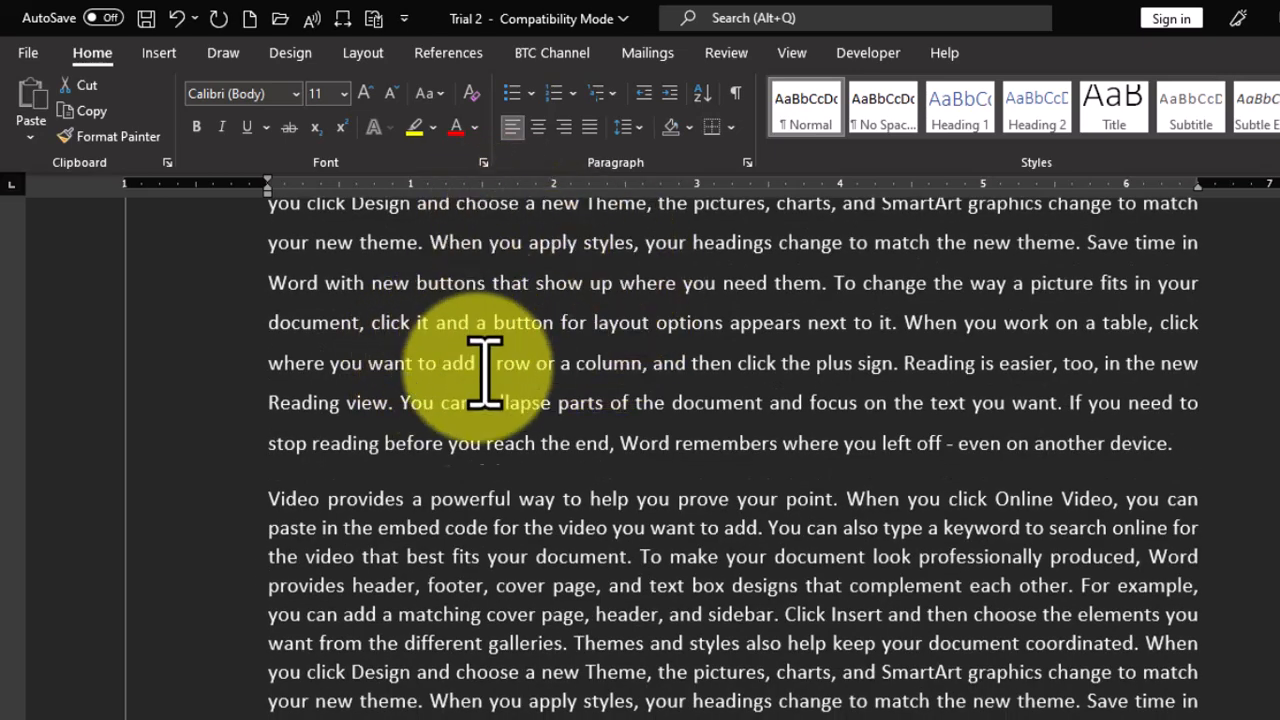
scroll(485, 420, down, 3)
triple_click(478, 440)
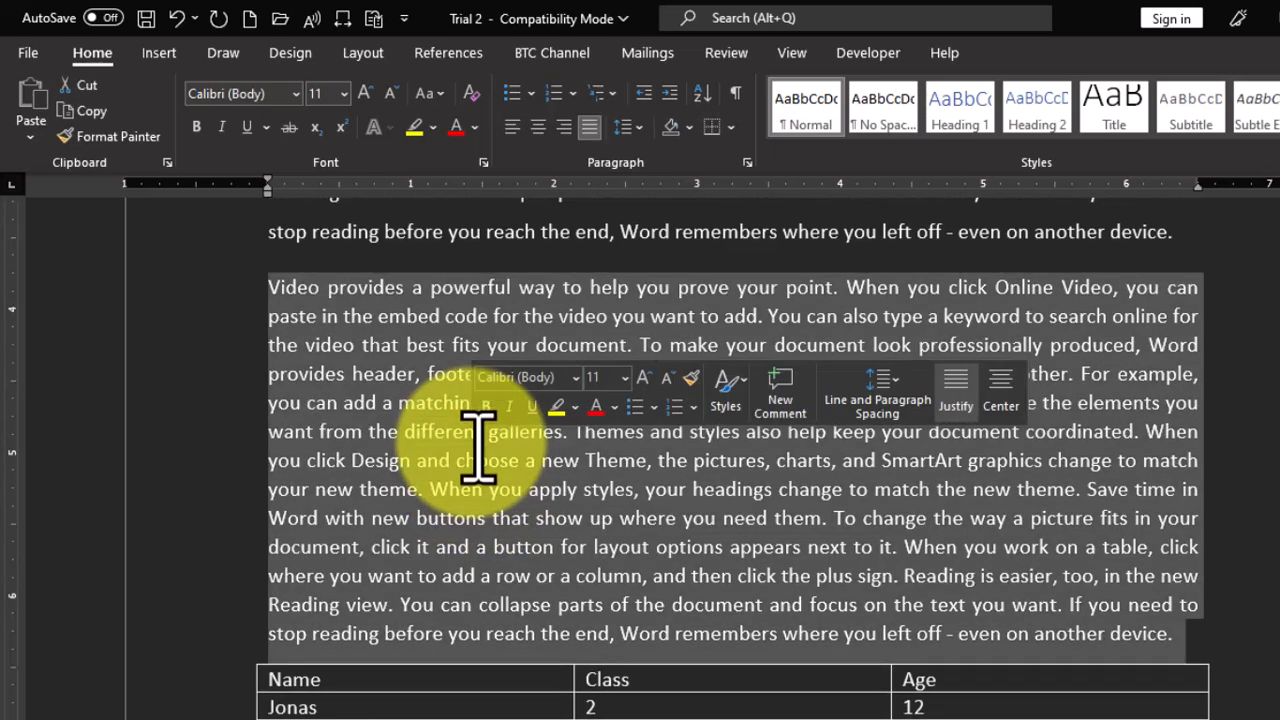
click(291, 53)
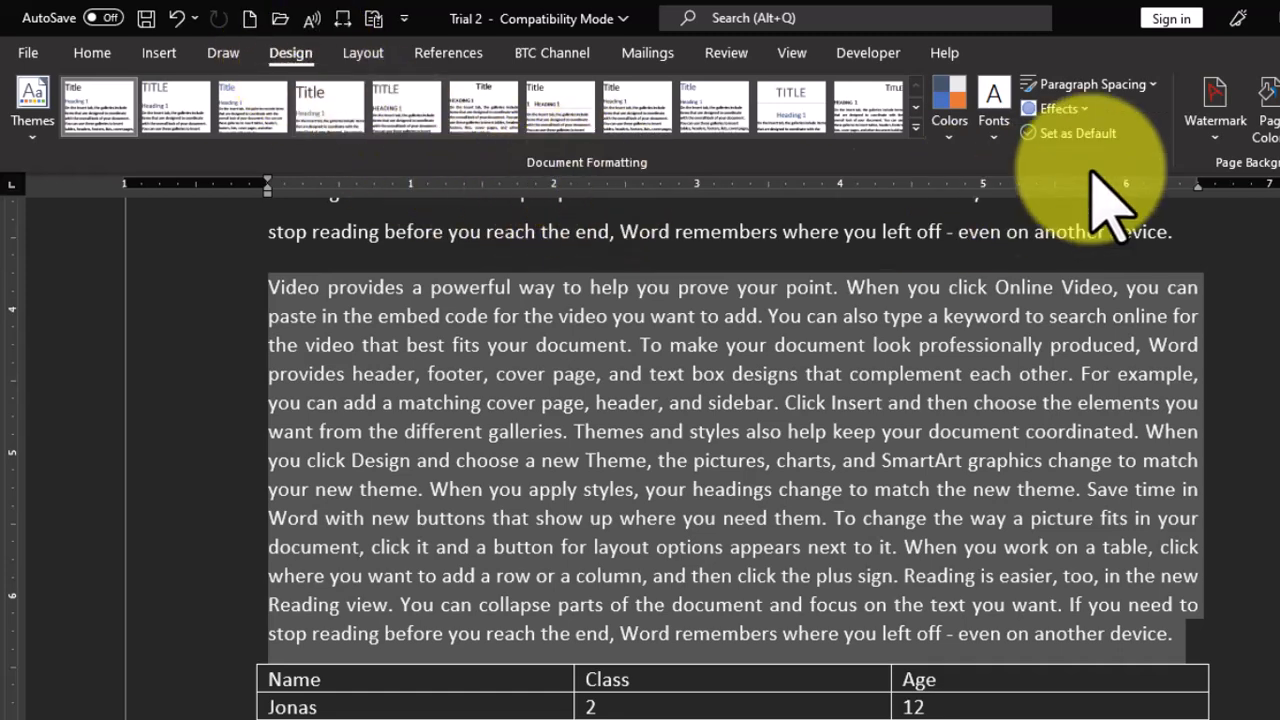
click(1153, 85)
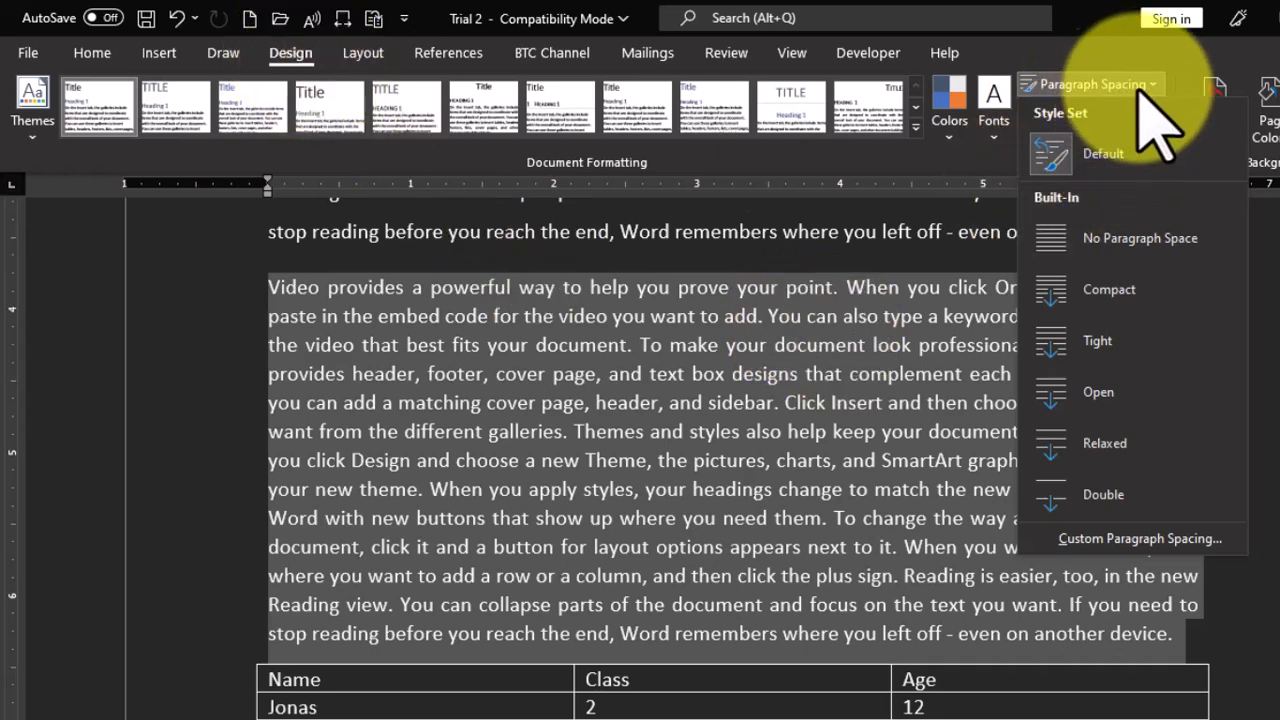
click(88, 60)
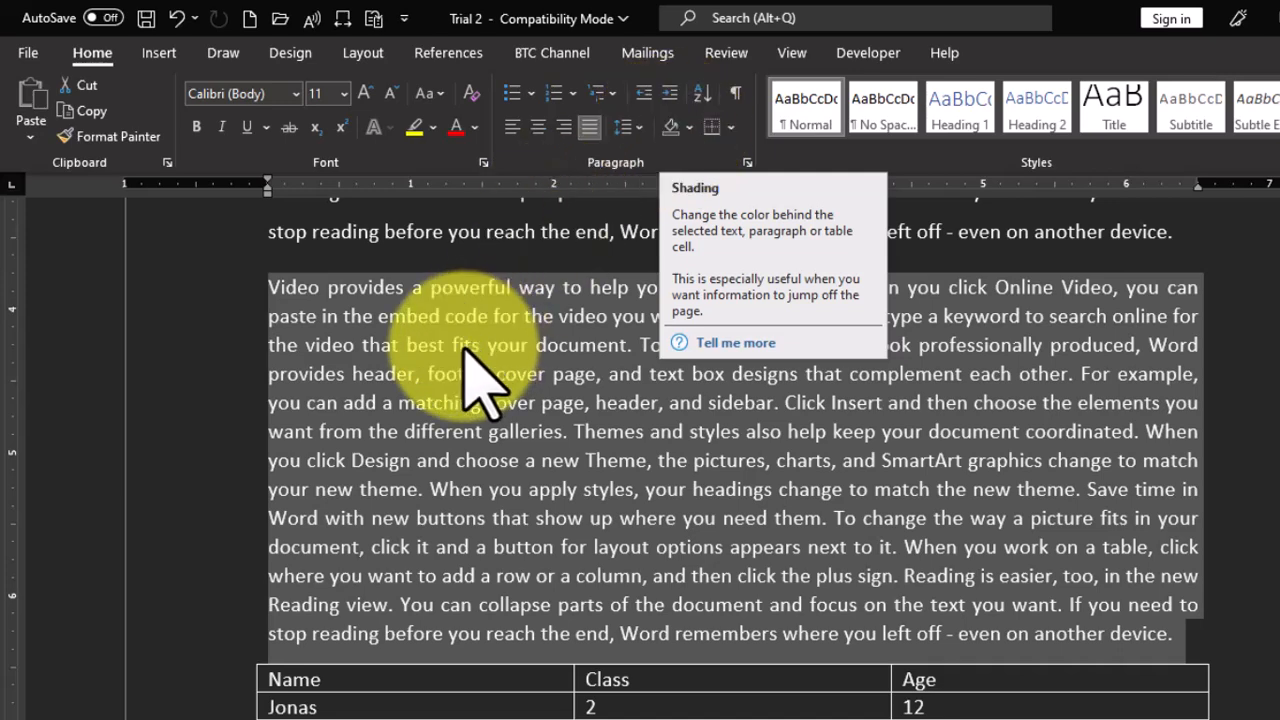
- Apply orange shading to the paragraph above the table and to the words "When" and "headings" in the paragraph before it
click(689, 127)
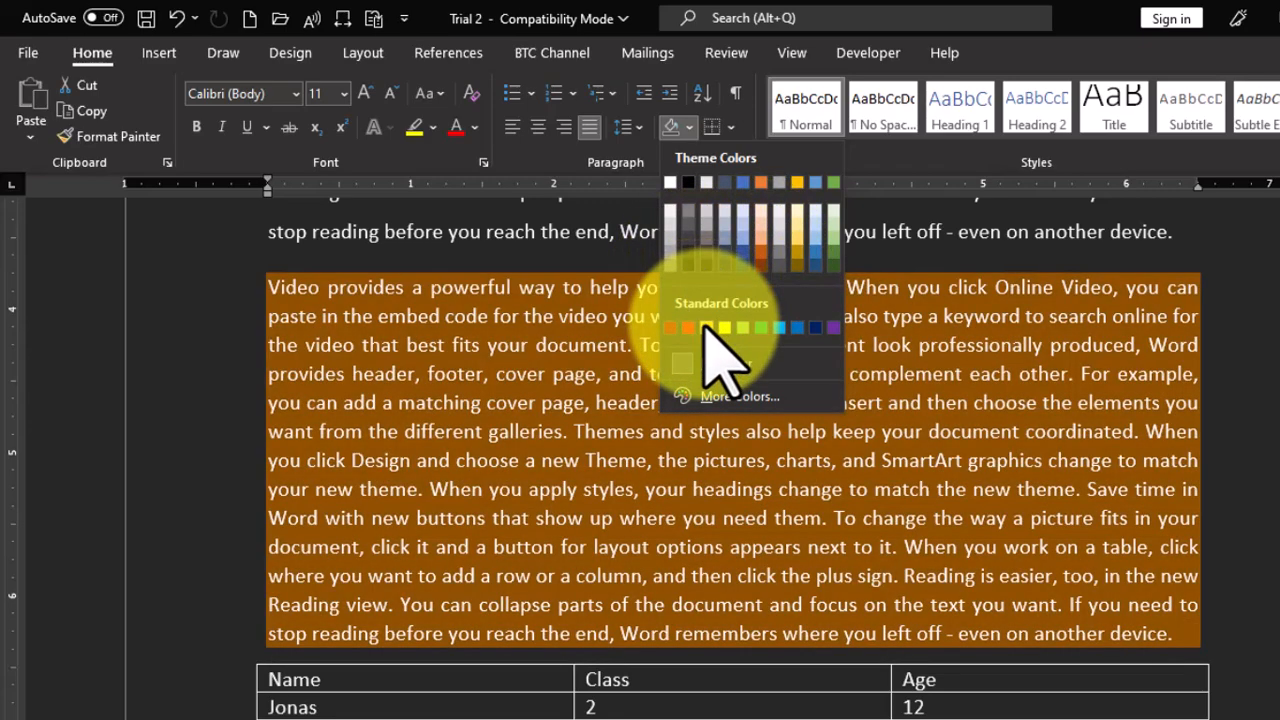
click(707, 328)
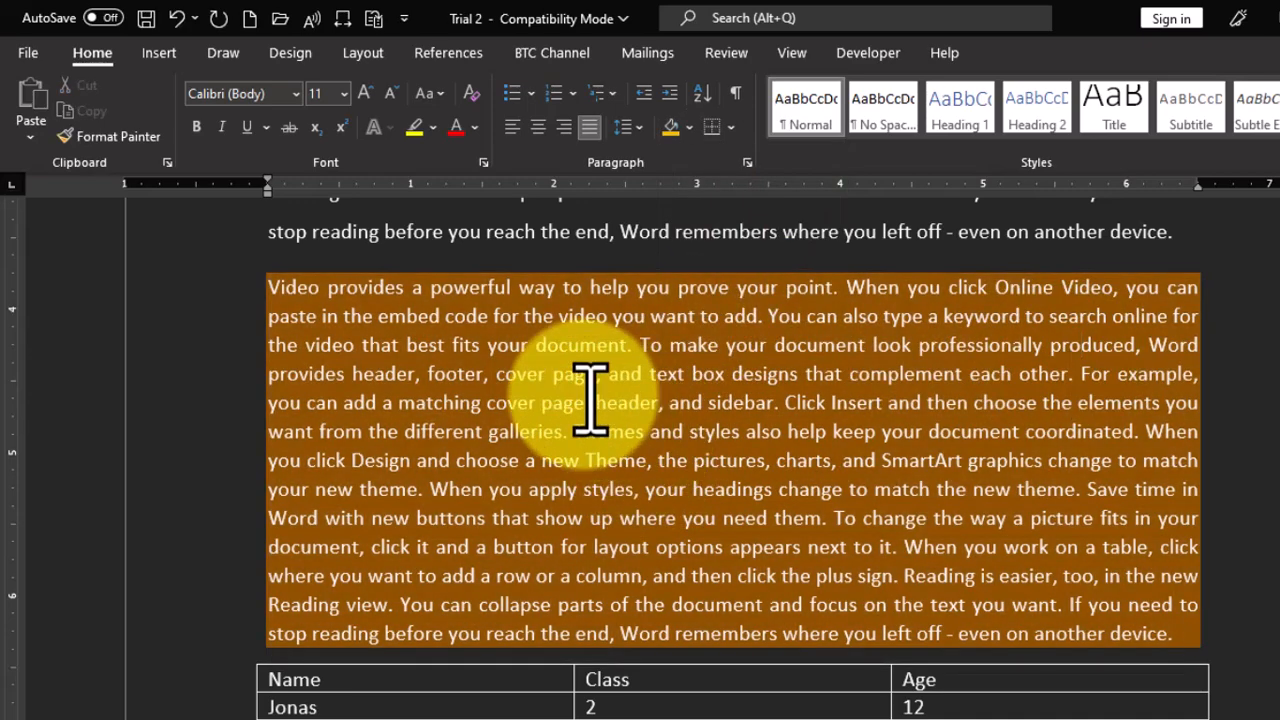
scroll(485, 340, up, 3)
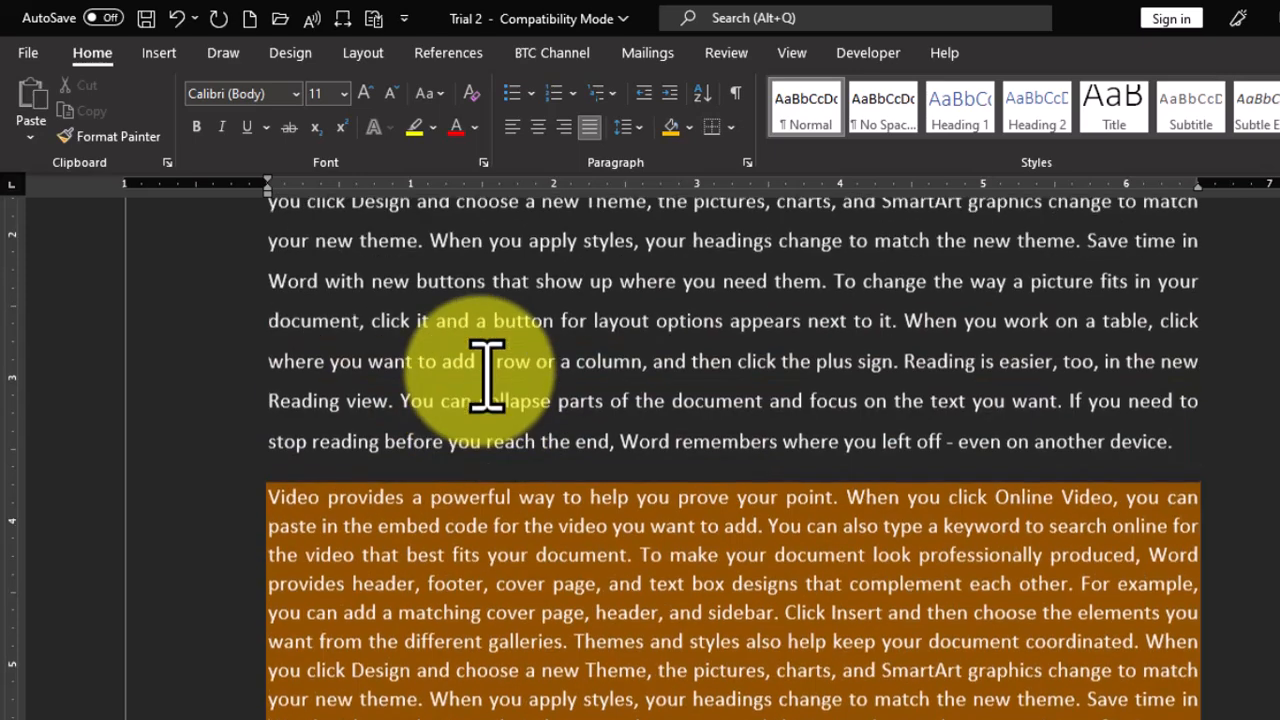
double_click(472, 245)
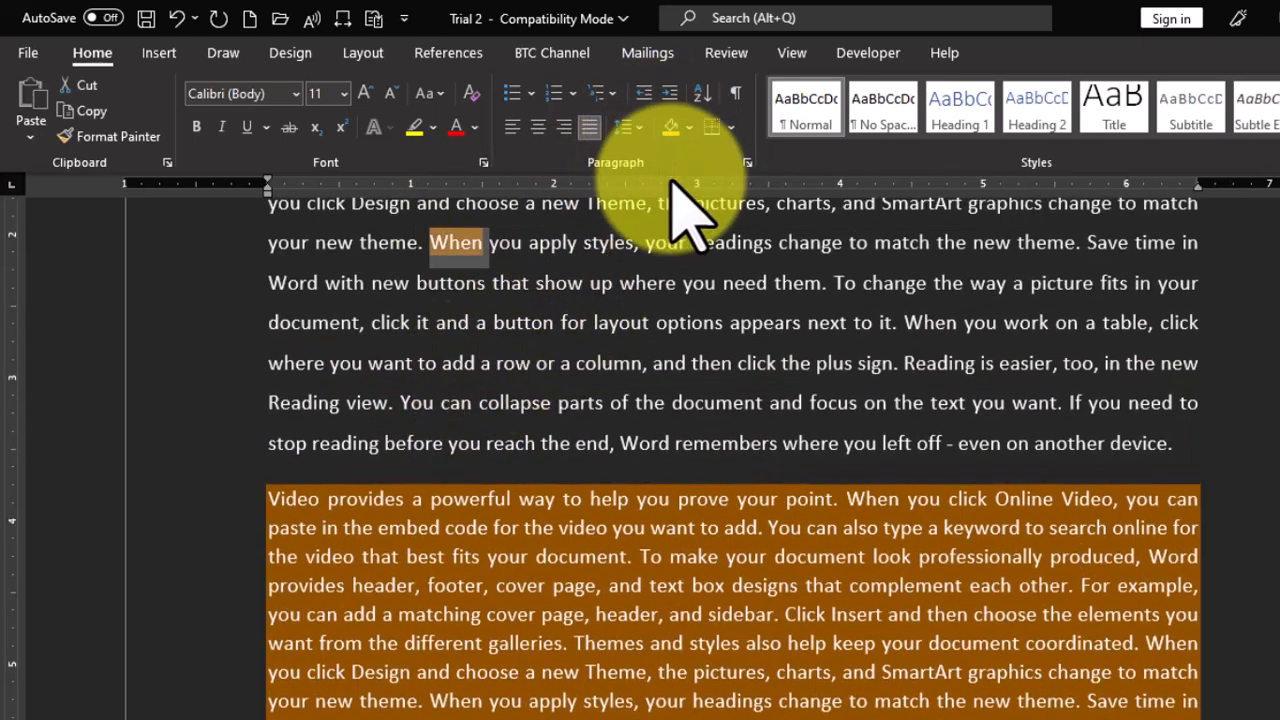
double_click(738, 248)
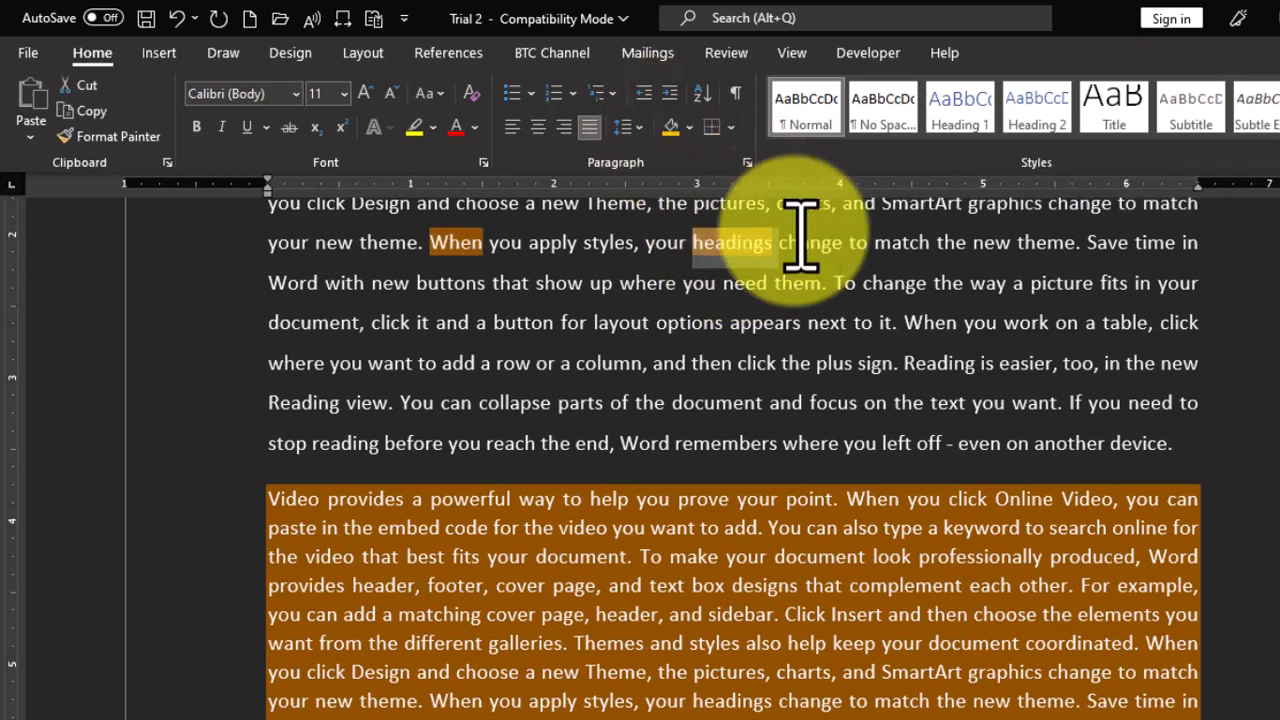
- Shade the word "change" after "headings" with the theme green
click(689, 127)
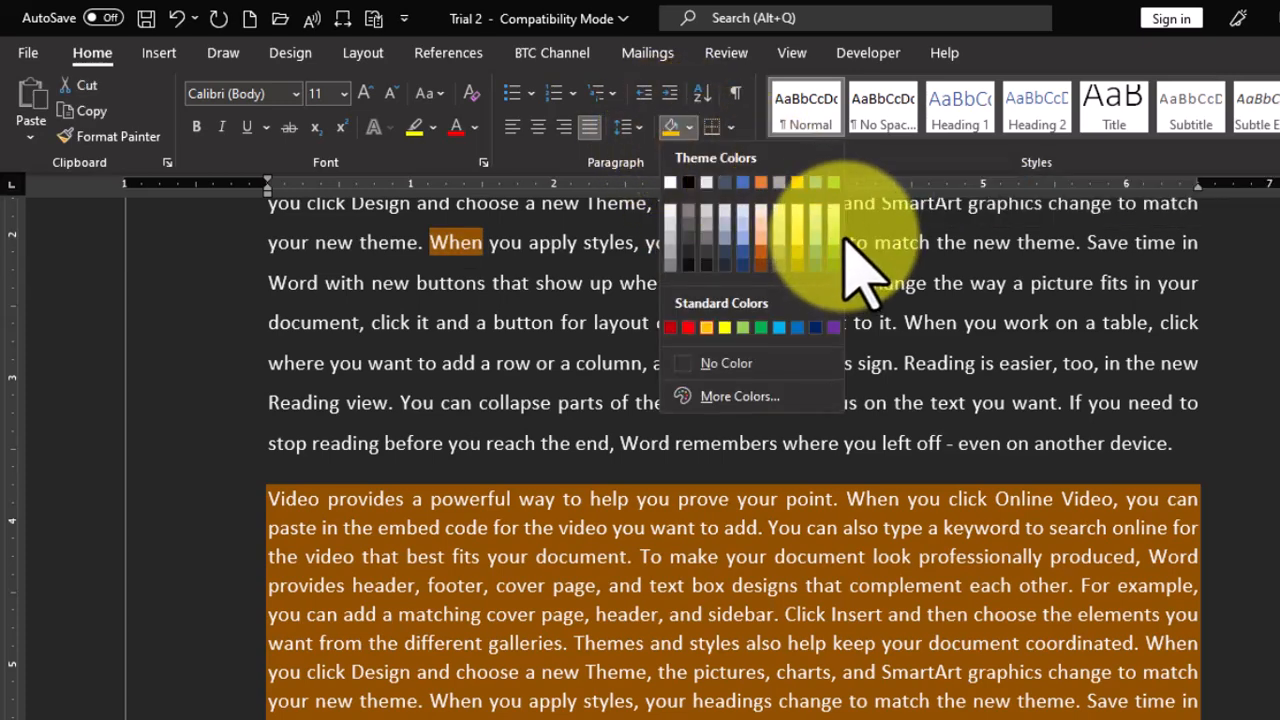
click(833, 184)
click(805, 402)
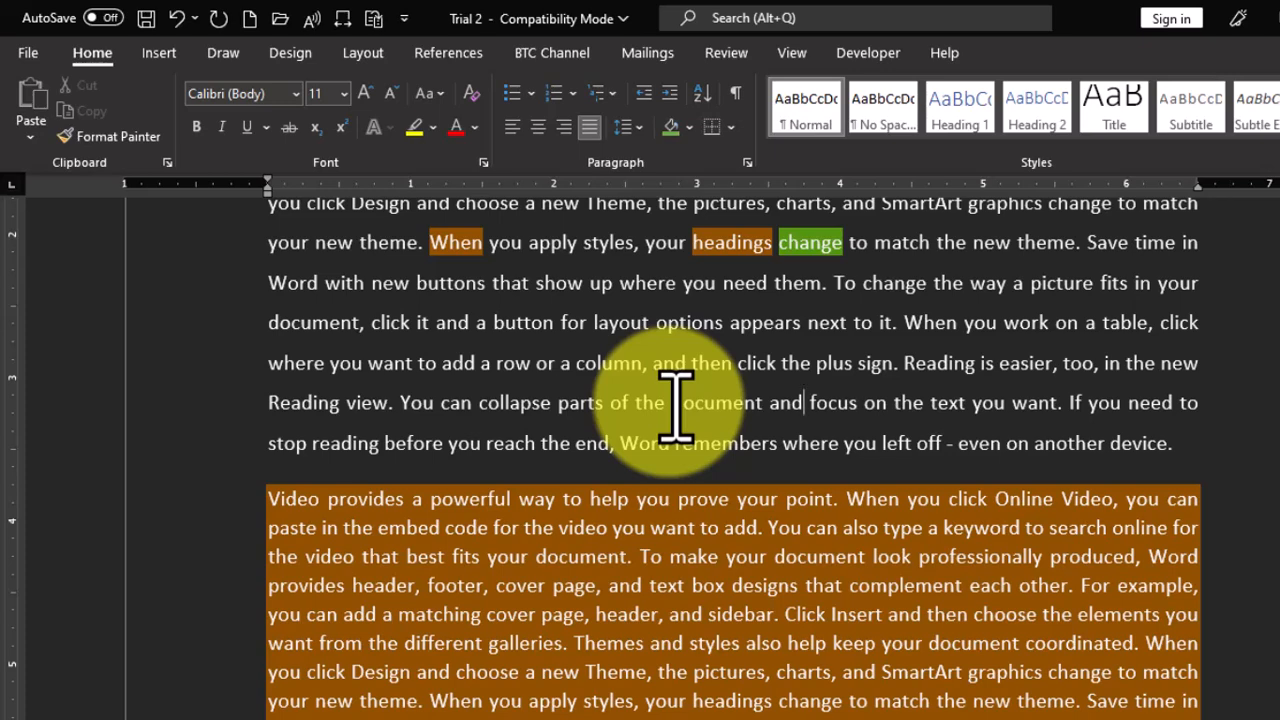
- Shade the line beginning "where you want to add a row" with a custom dark blue mixed in the Colors dialog
click(688, 128)
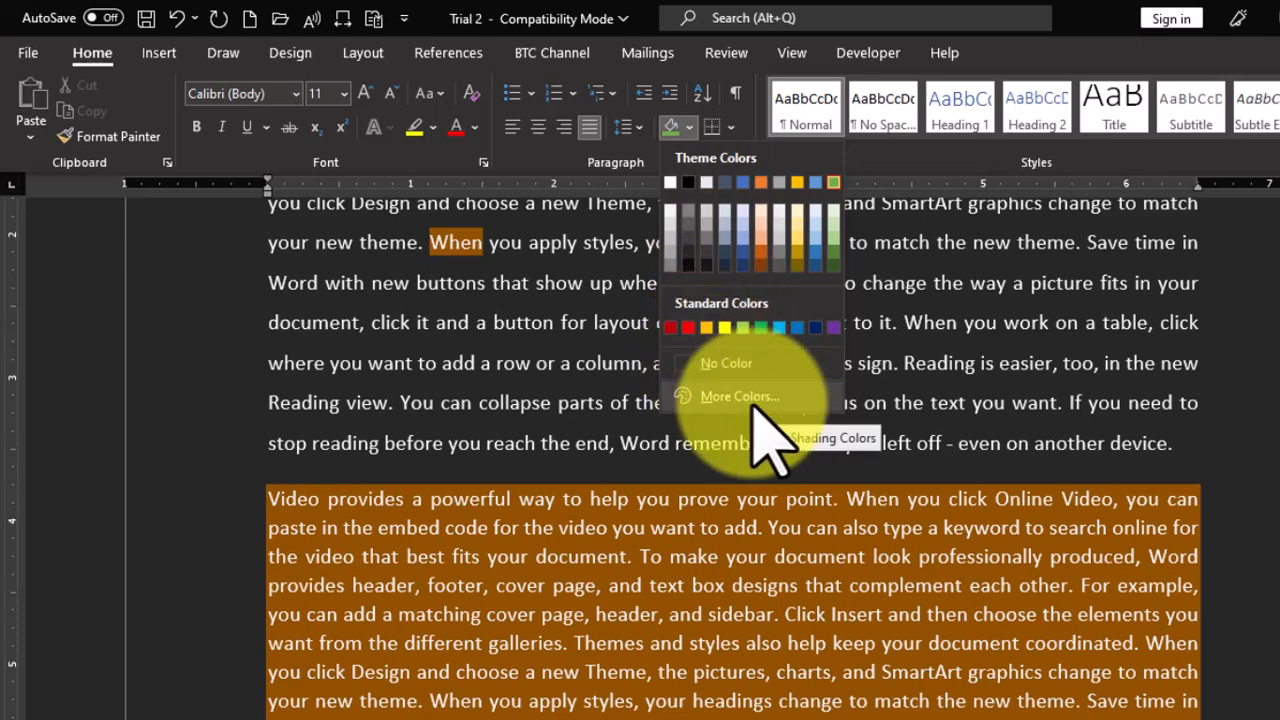
click(473, 408)
click(215, 368)
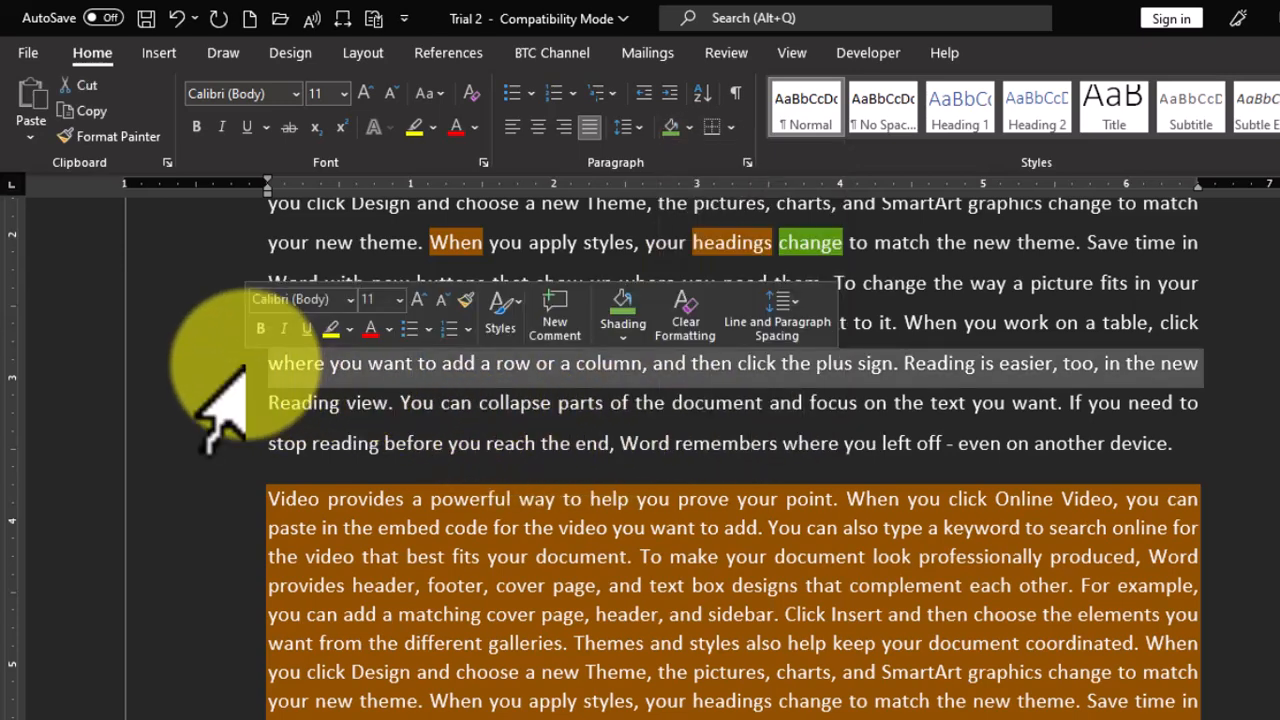
click(688, 128)
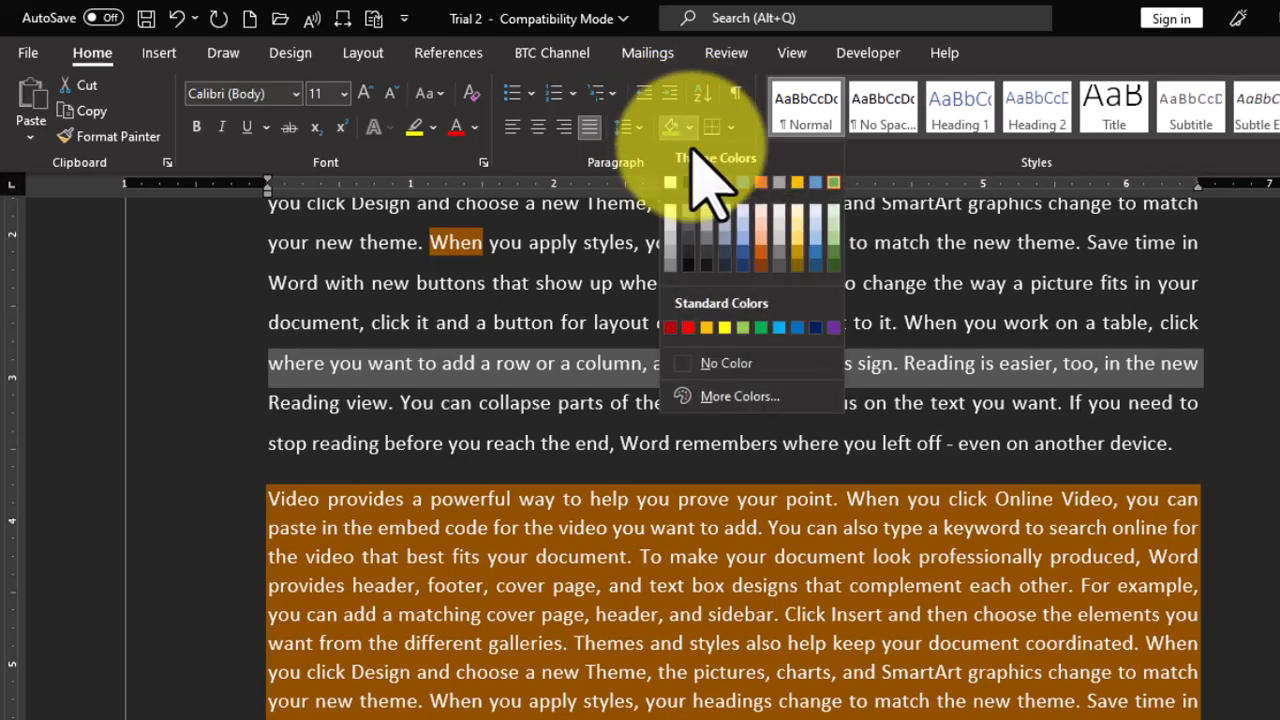
click(725, 400)
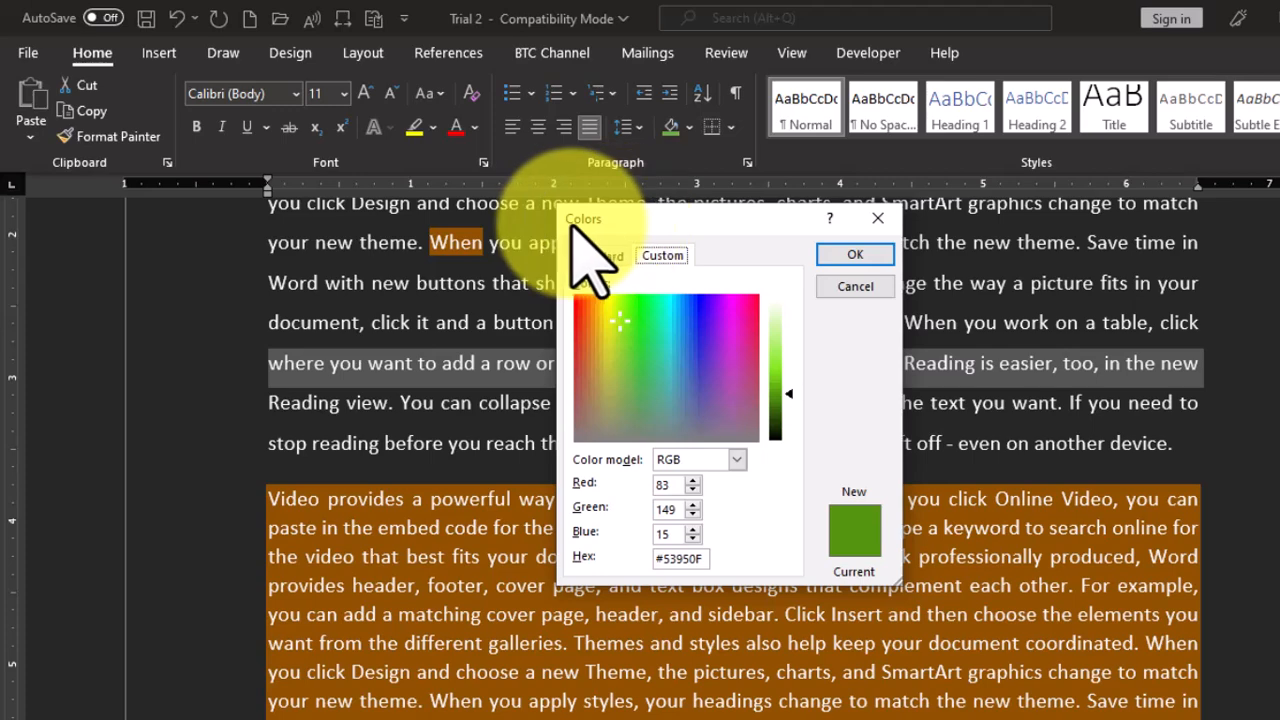
click(595, 257)
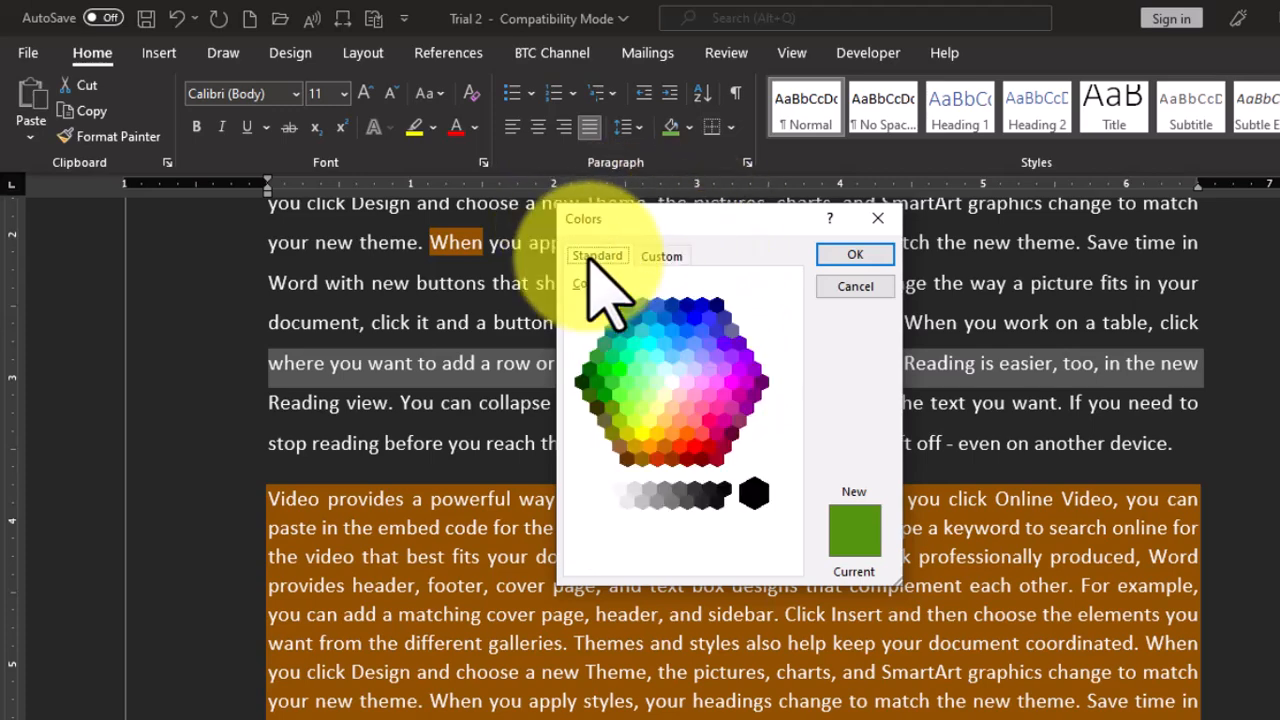
click(660, 257)
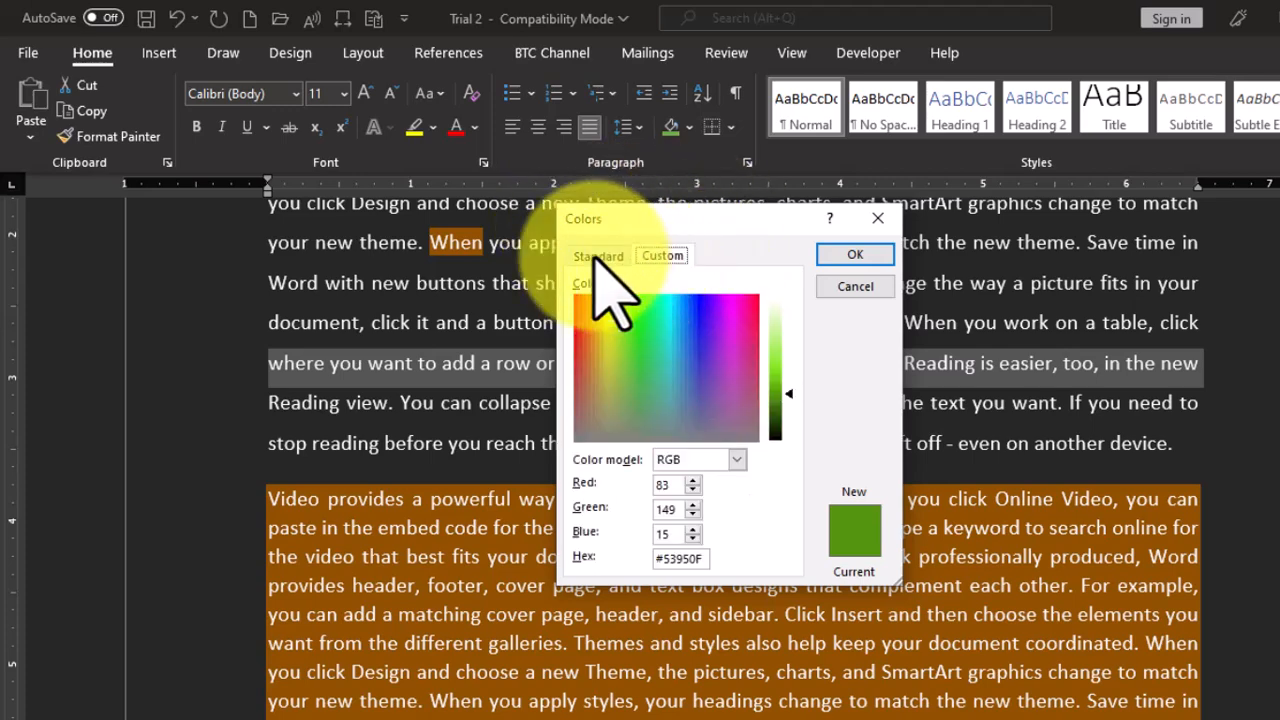
click(597, 258)
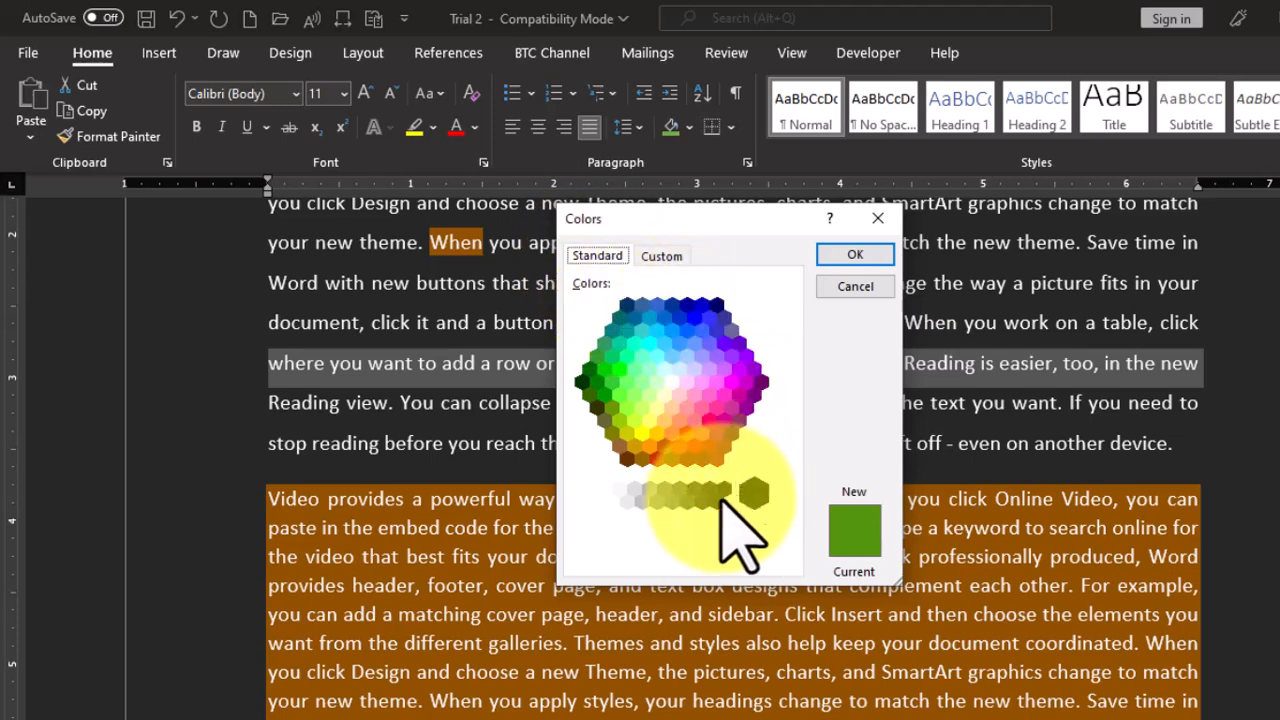
click(661, 257)
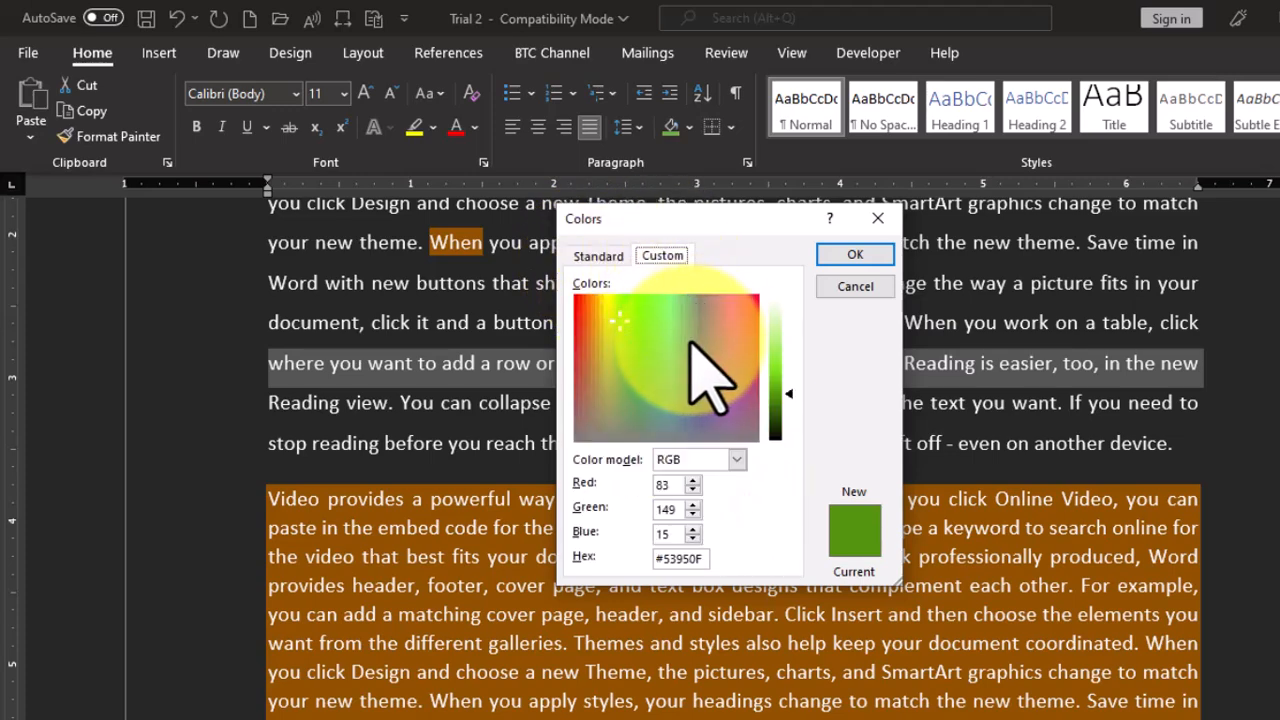
drag(663, 314, 690, 316)
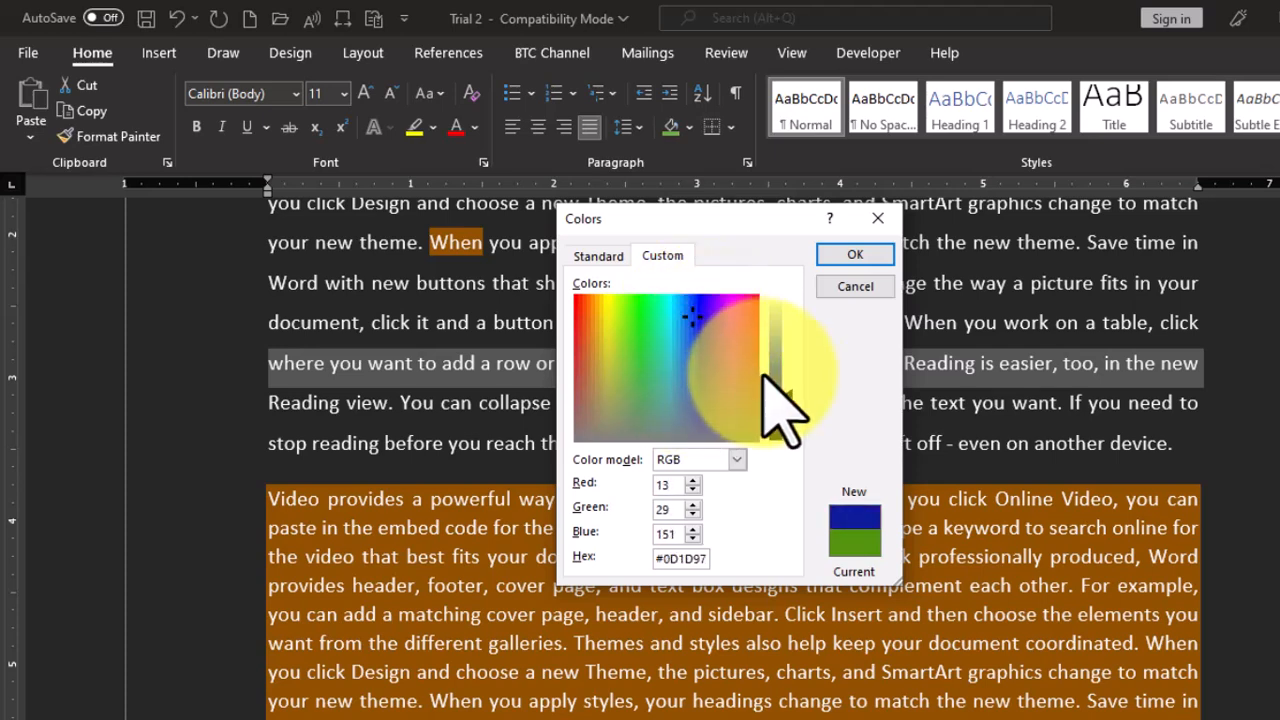
mouse_move(788, 392)
mouse_down()
mouse_move(784, 432)
mouse_move(788, 405)
mouse_up()
click(852, 256)
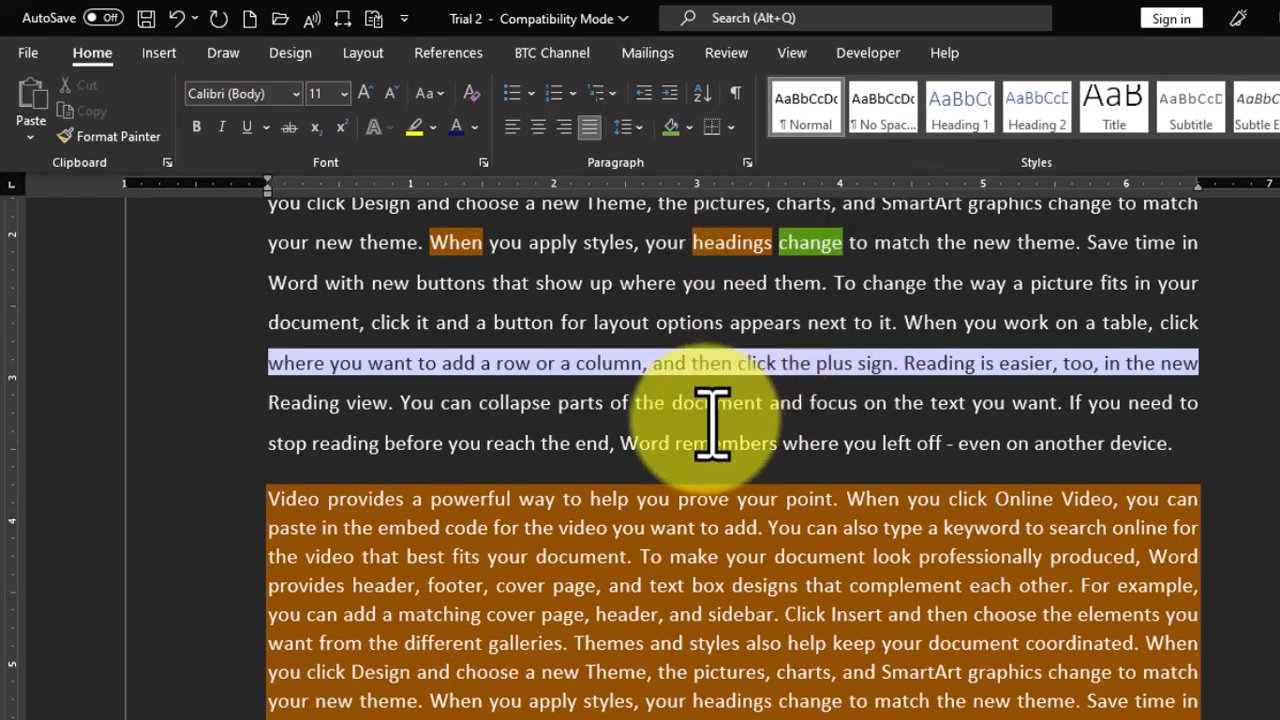
- Apply outside borders to the first three lines of the paragraph below the table on page 3
scroll(705, 425, down, 10)
scroll(690, 408, down, 5)
scroll(688, 405, up, 3)
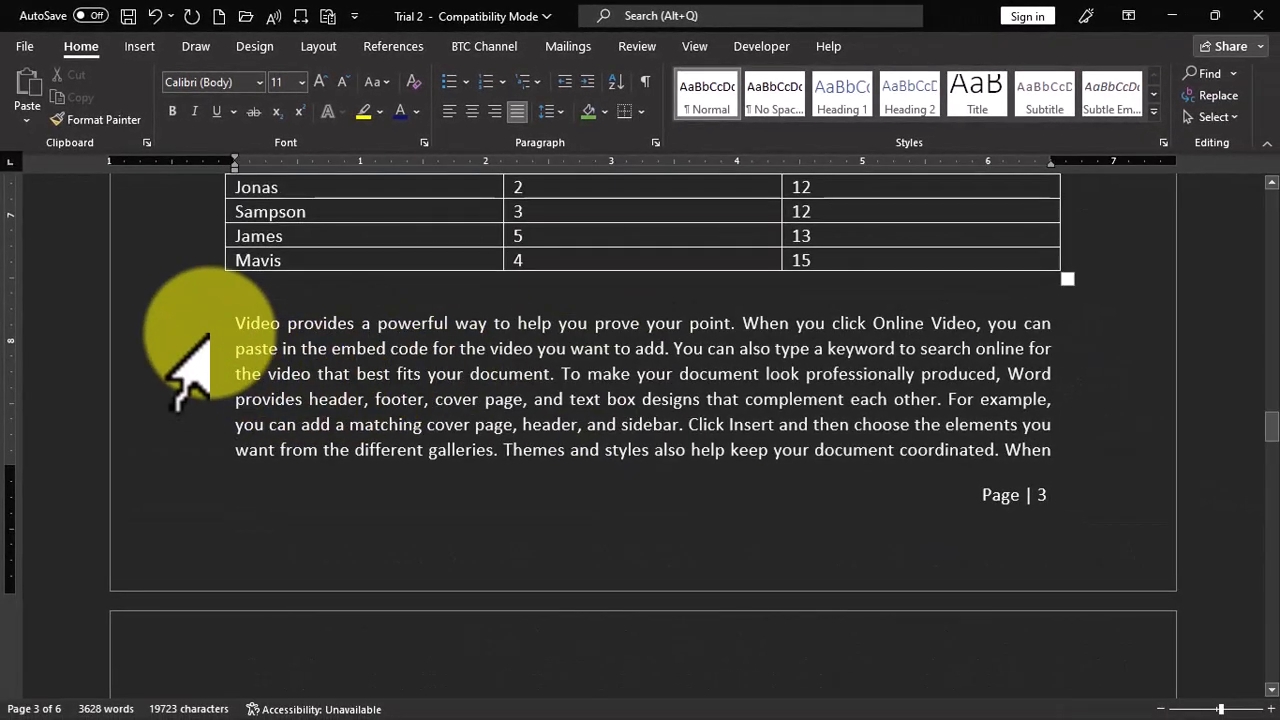
drag(211, 323, 214, 373)
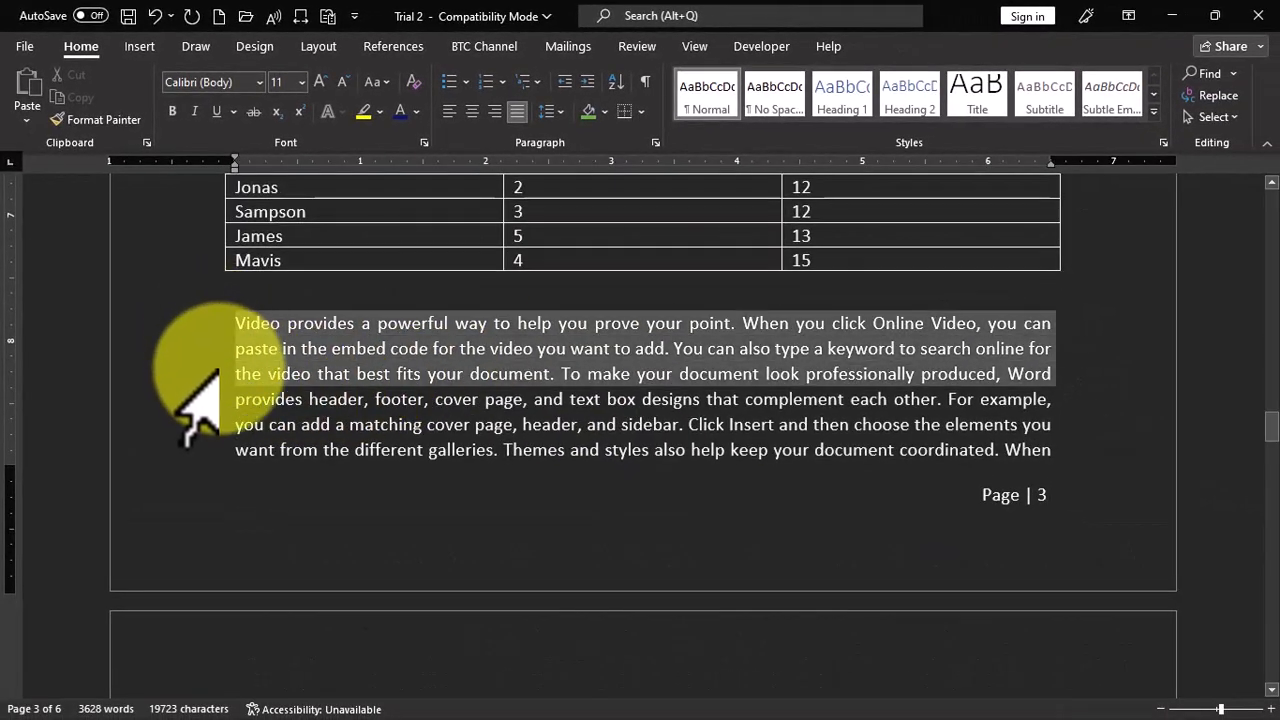
click(641, 112)
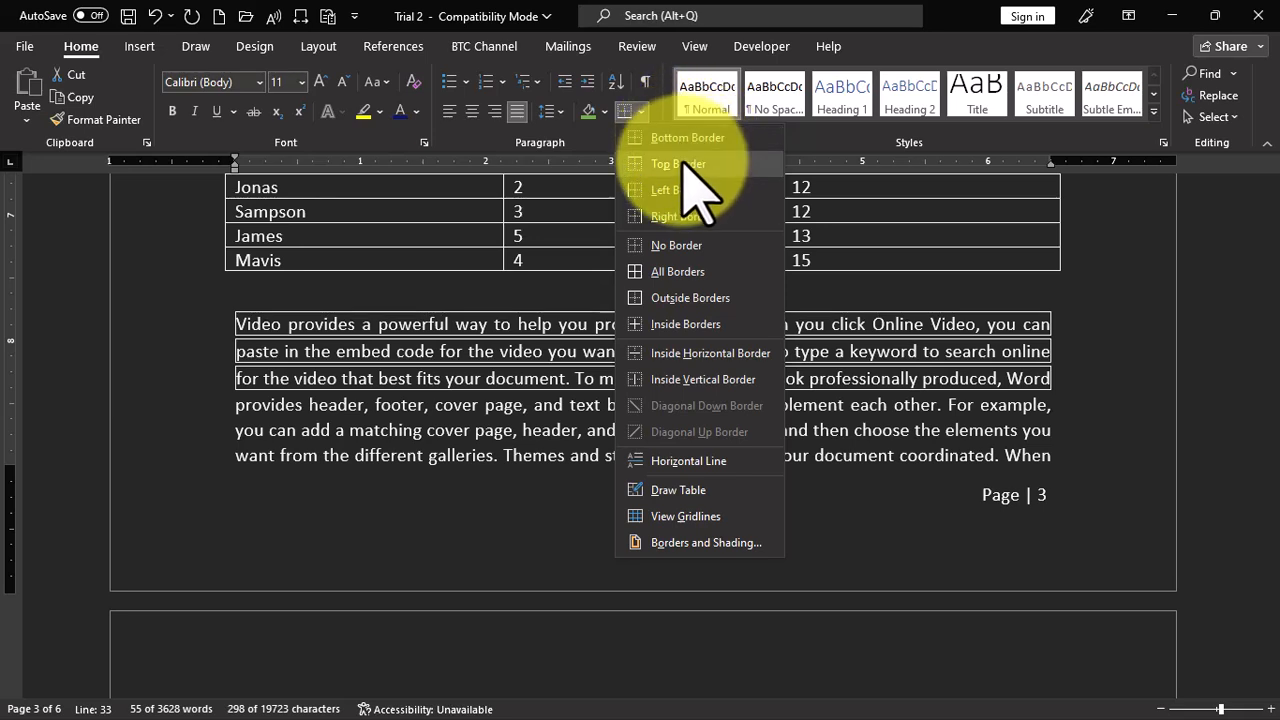
click(688, 298)
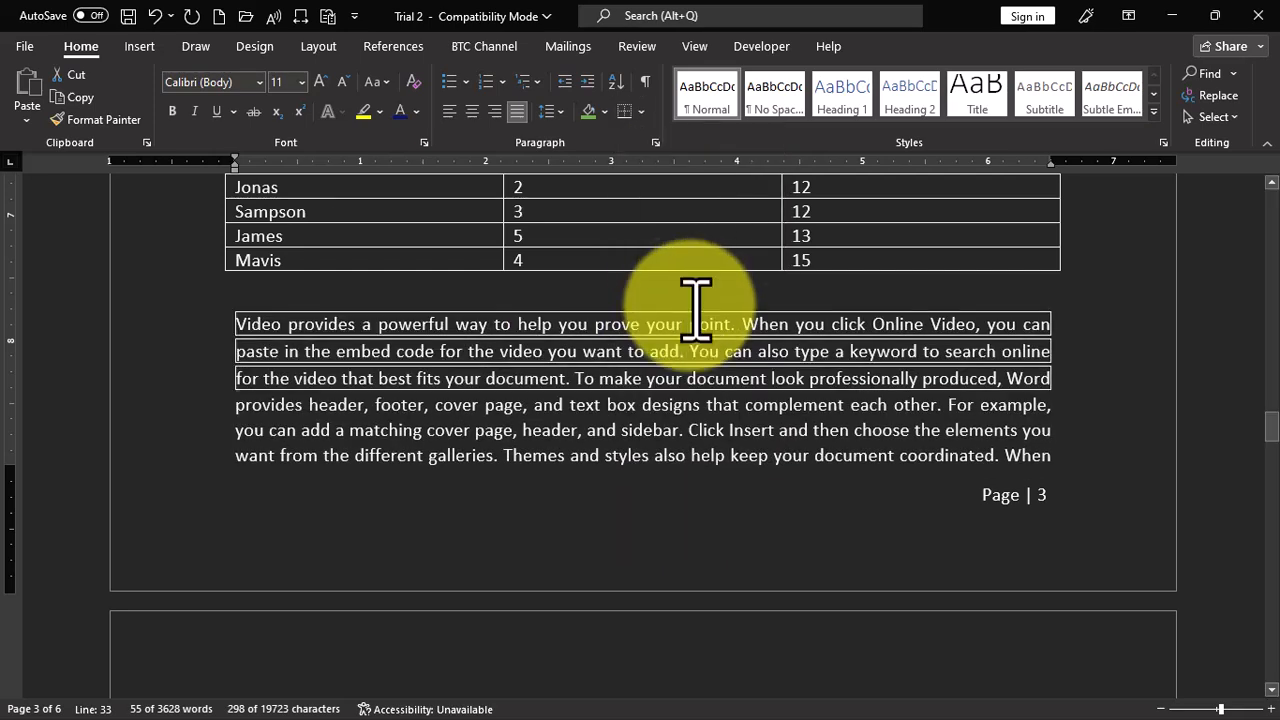
click(1050, 360)
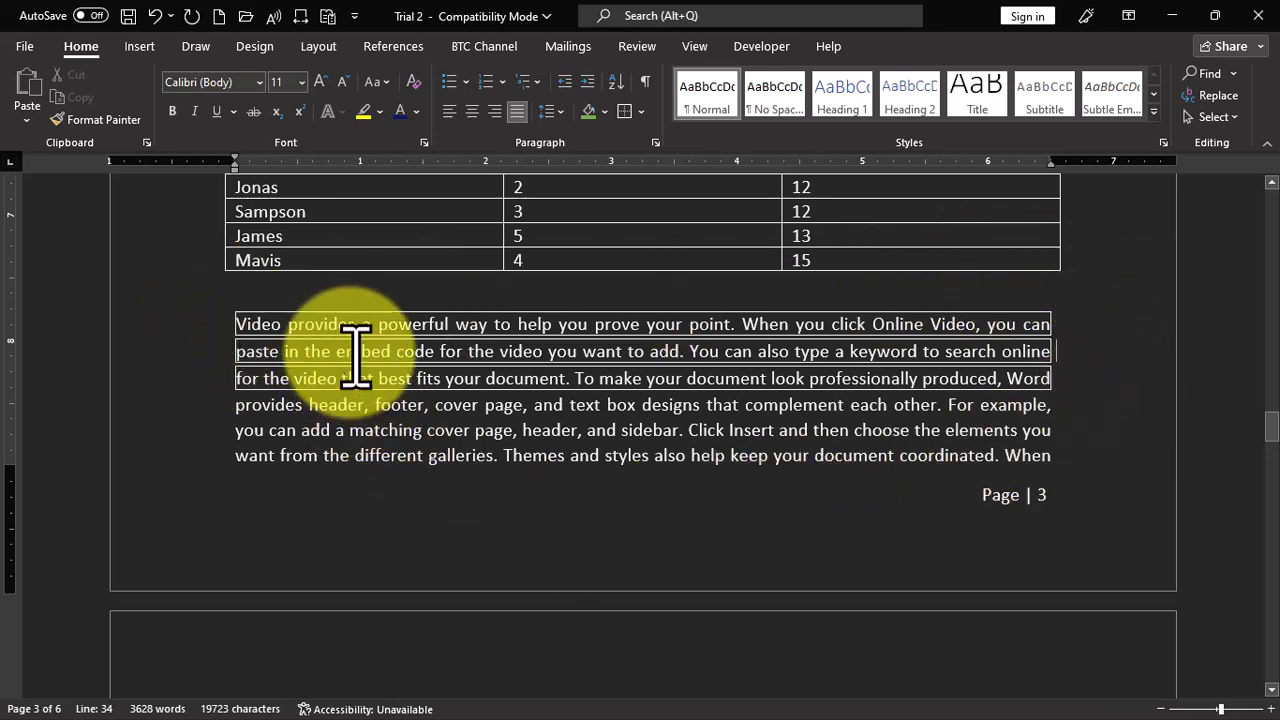
- Apply outside borders to the word "Themes" in the paragraph below the table on page 3
double_click(545, 457)
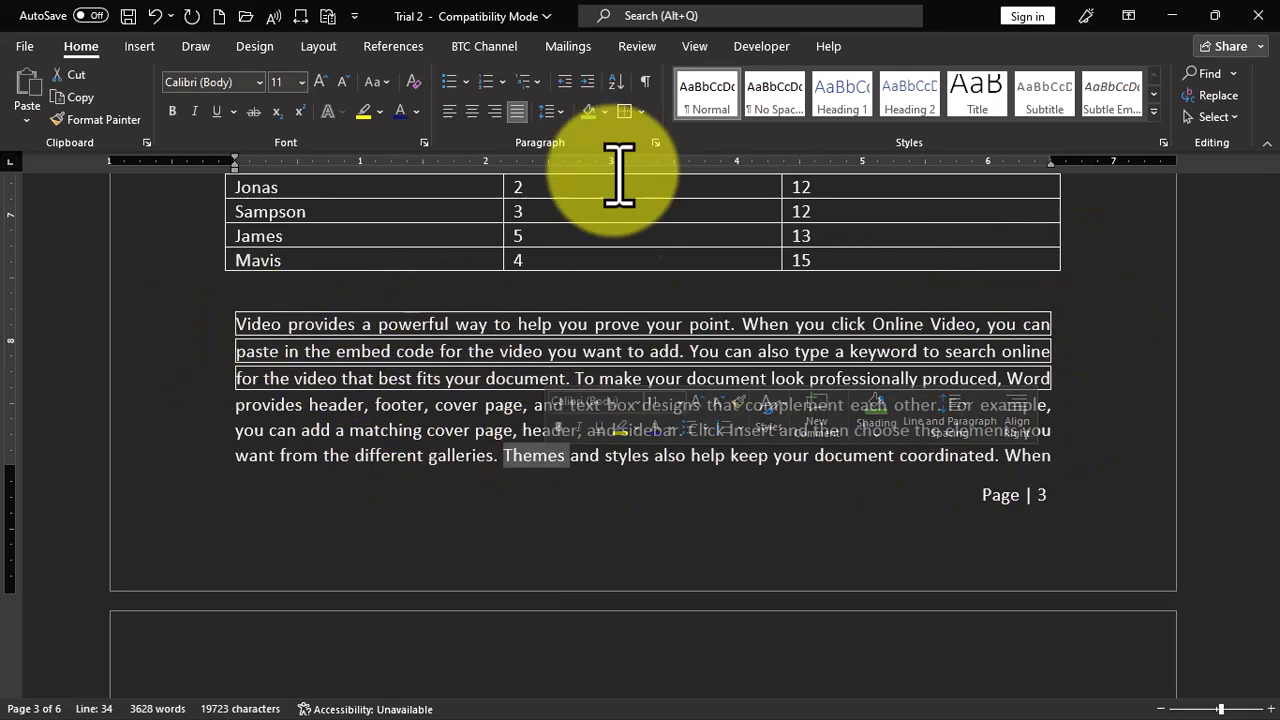
click(628, 112)
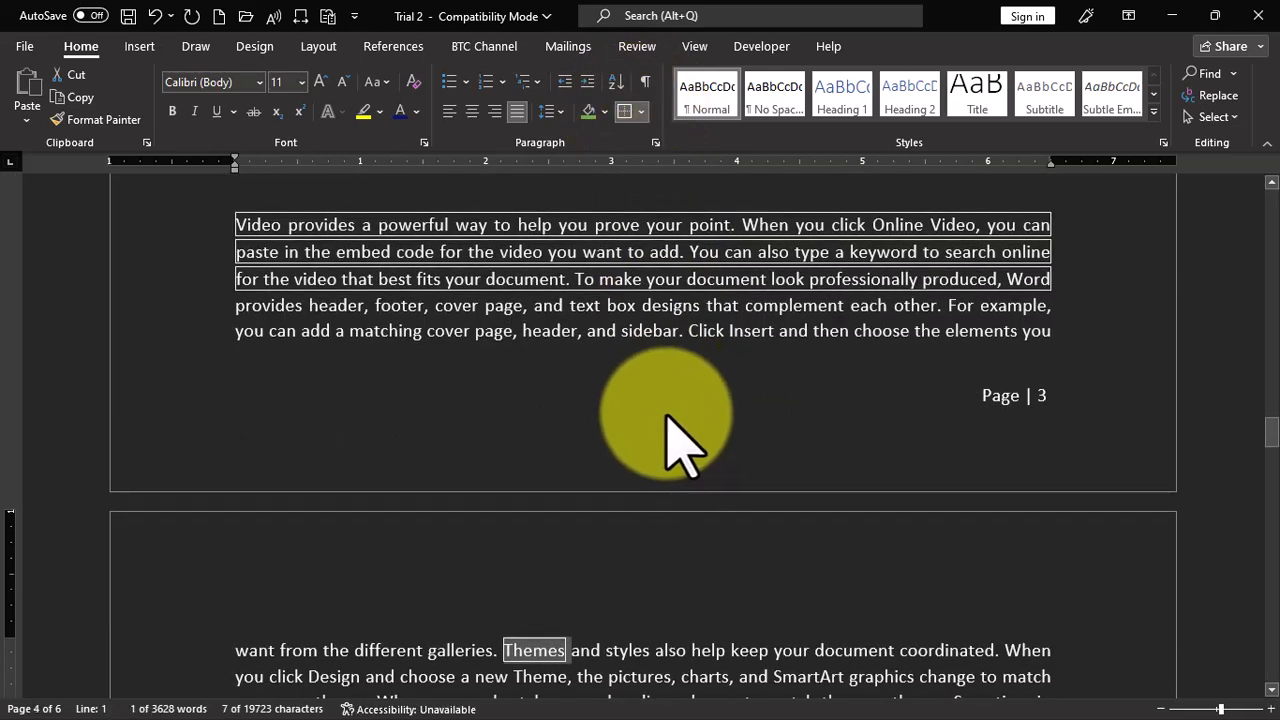
click(684, 418)
- Apply outside borders around the whole second paragraph below the table, the one beginning "Video provides" on page 4
scroll(680, 390, down, 3)
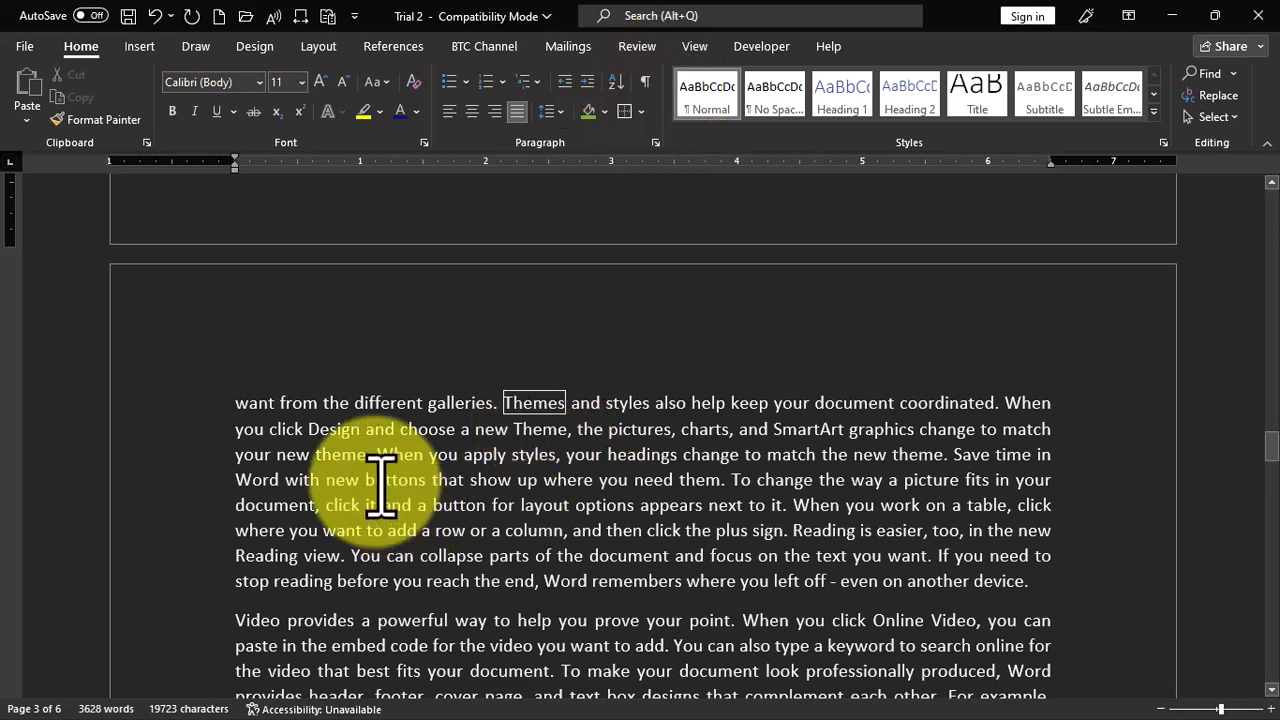
scroll(551, 400, down, 15)
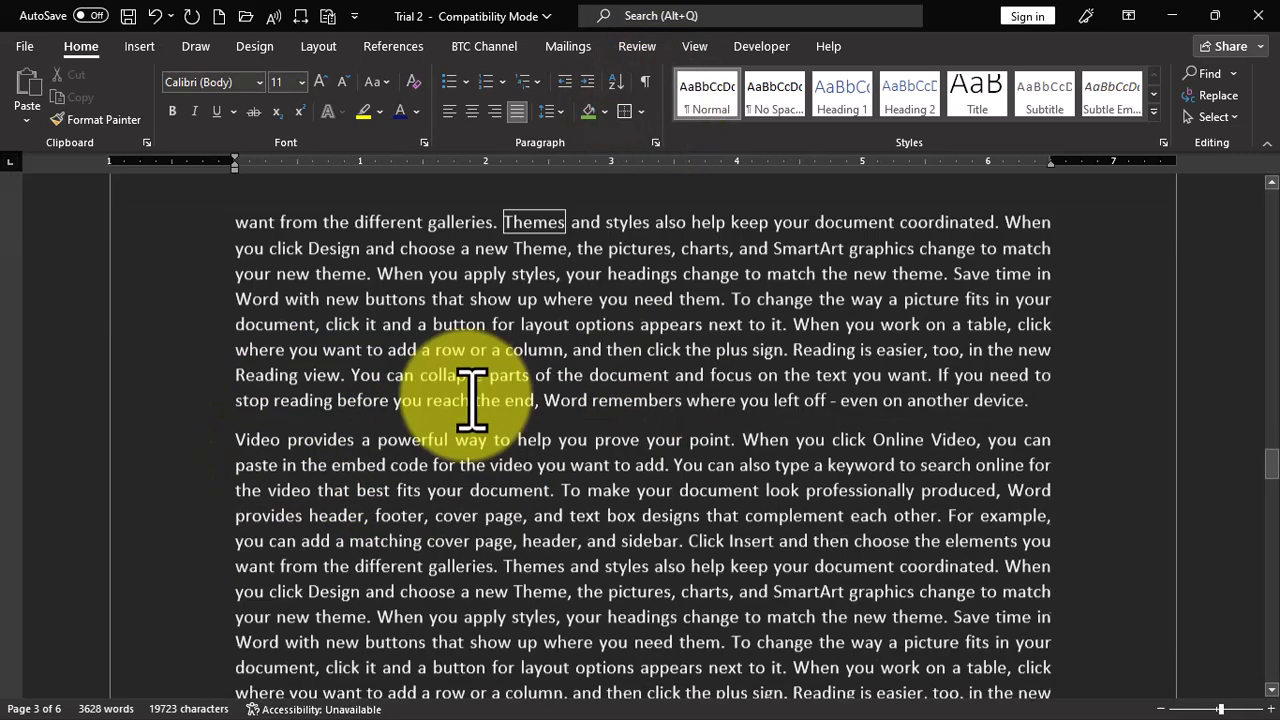
triple_click(418, 375)
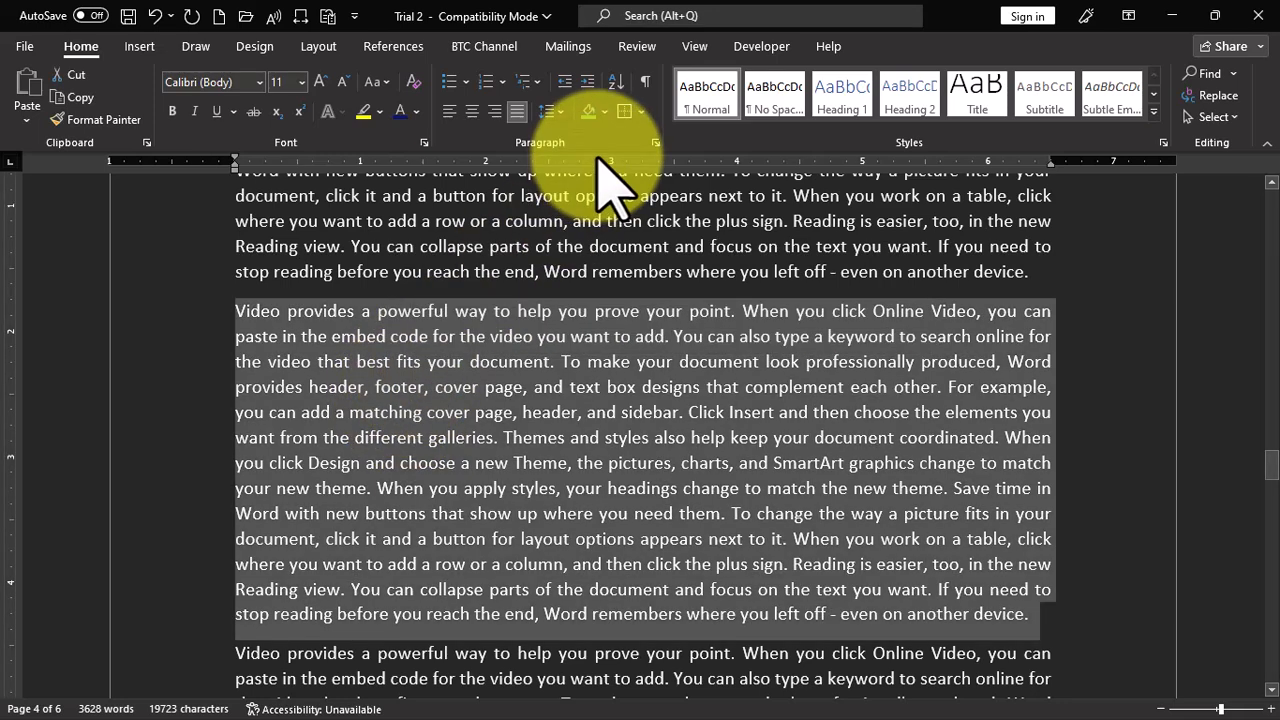
click(624, 111)
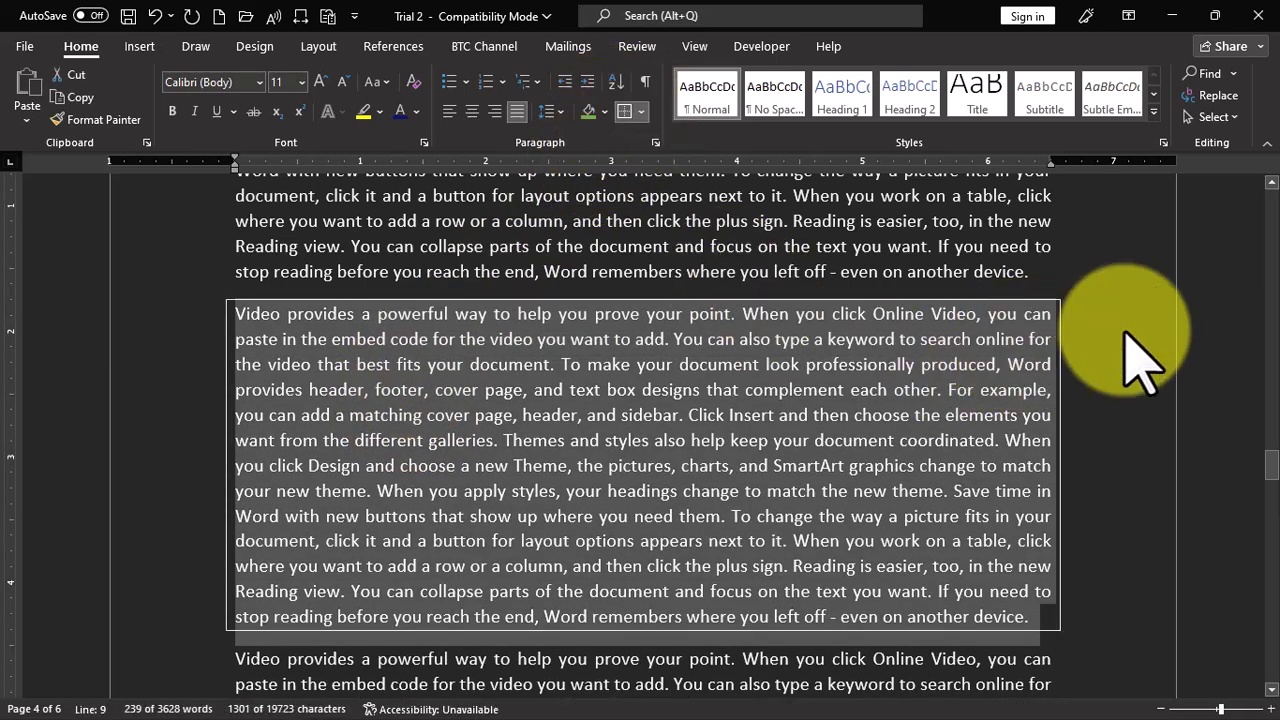
click(1066, 350)
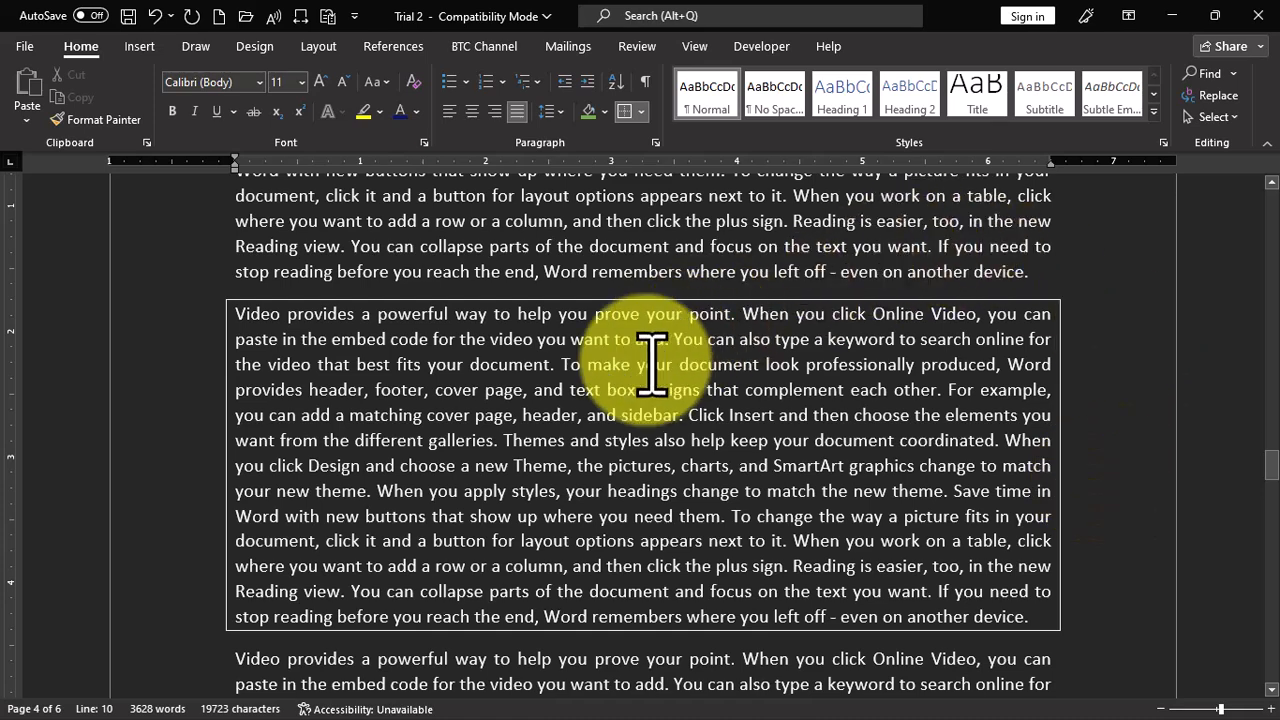
click(641, 112)
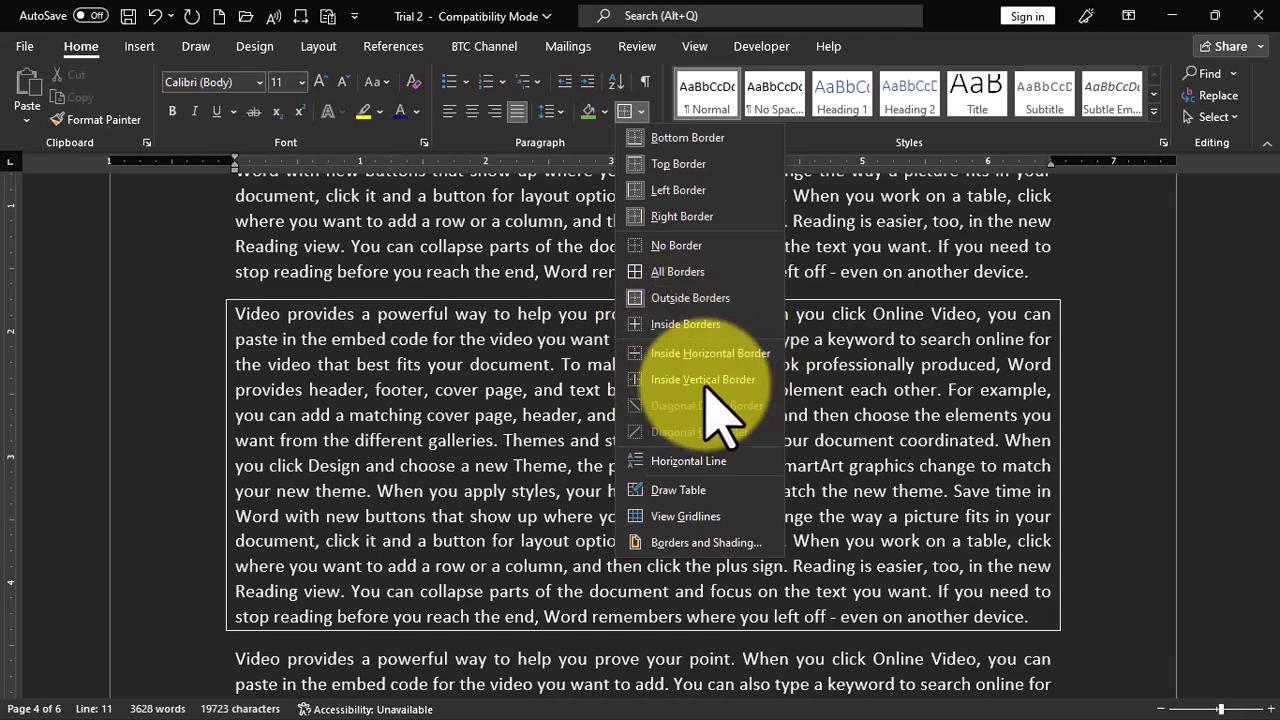
click(1023, 277)
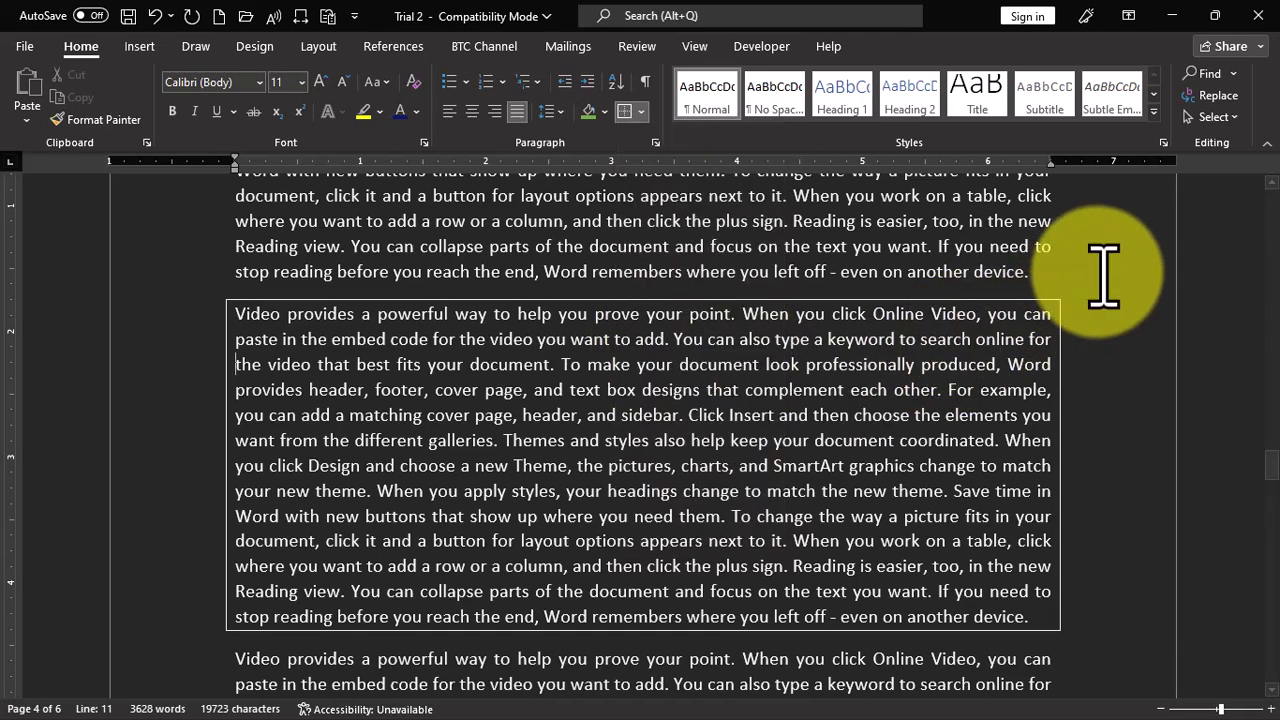
- Remove the inside borders from the entire Name, Class and Age table on page 3
scroll(560, 440, up, 10)
scroll(540, 460, up, 2)
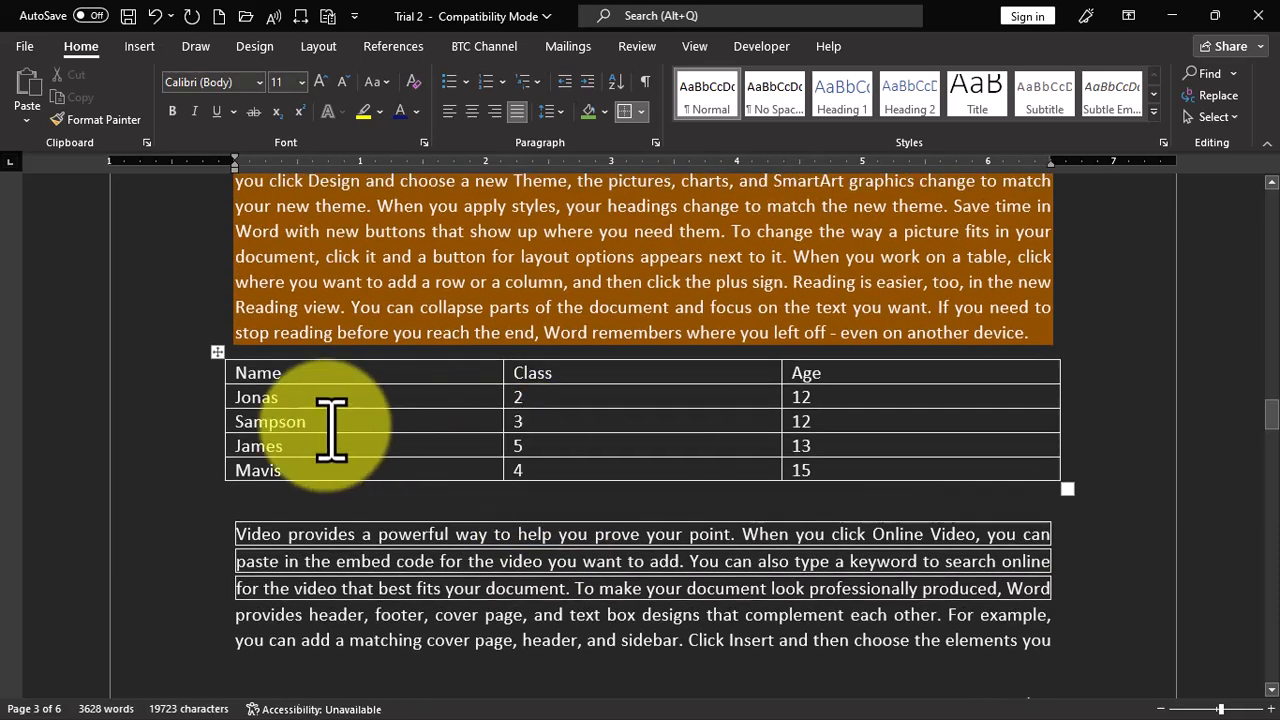
click(220, 362)
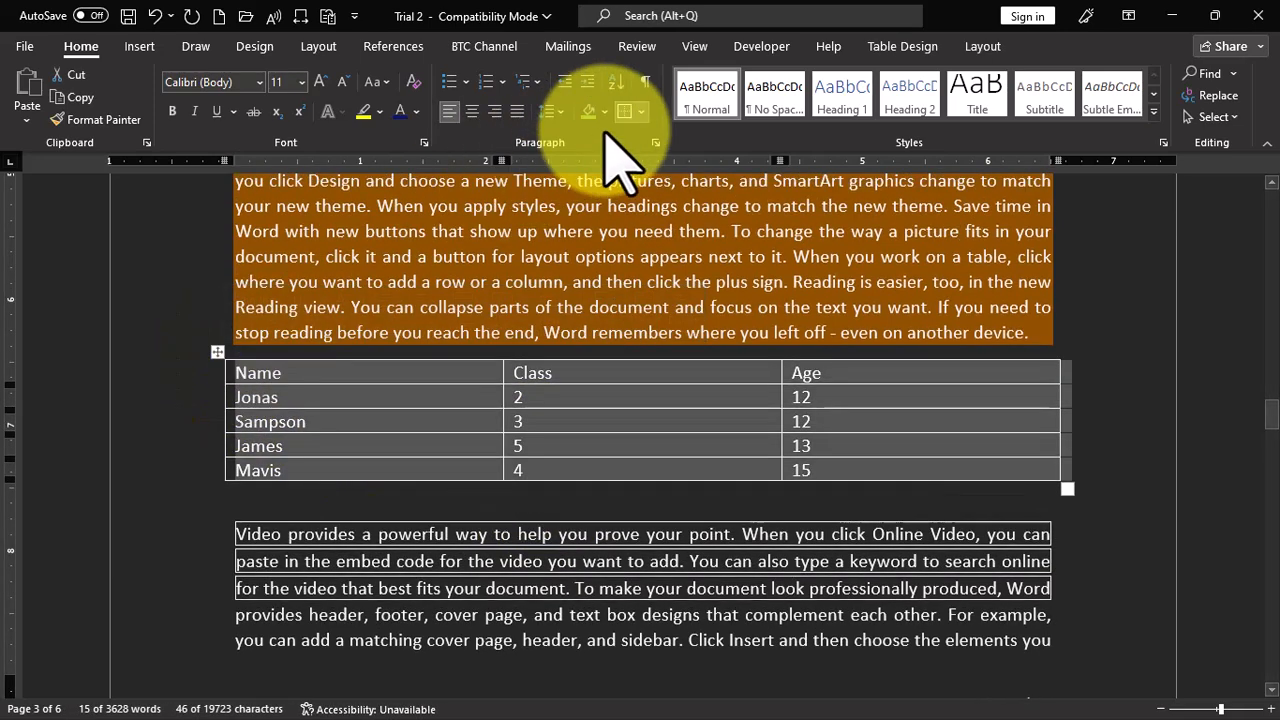
click(640, 111)
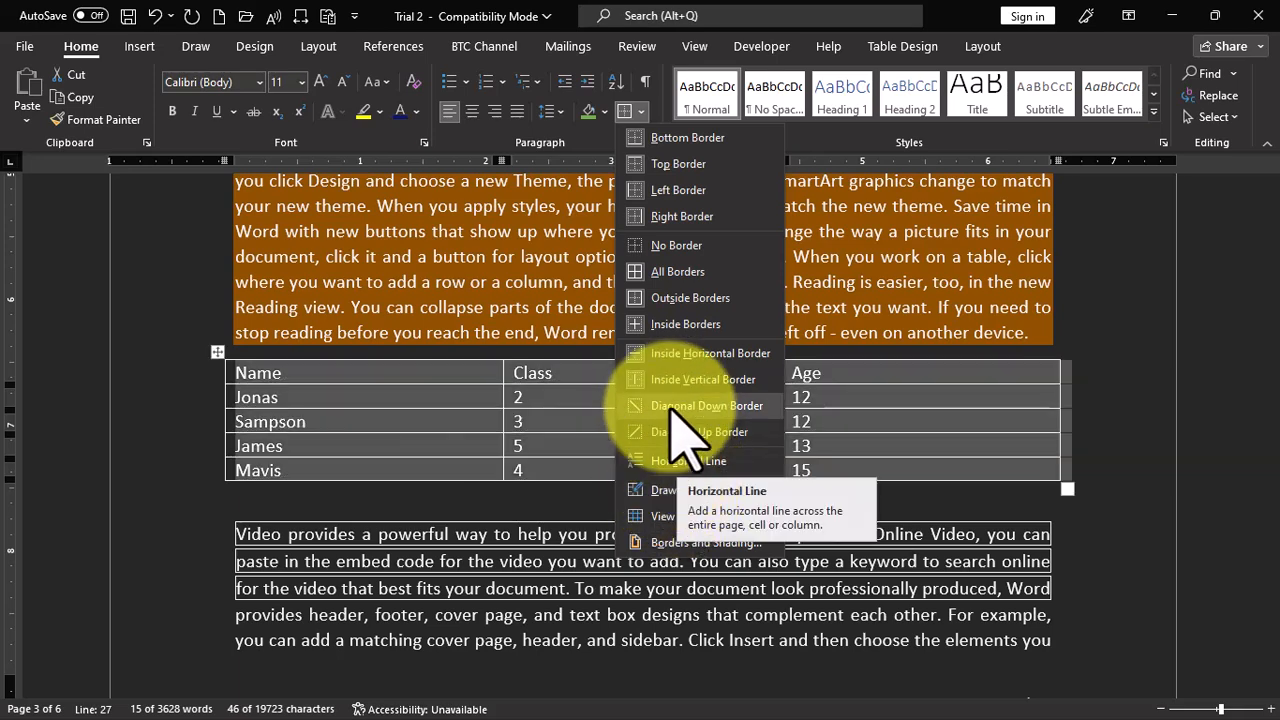
click(677, 331)
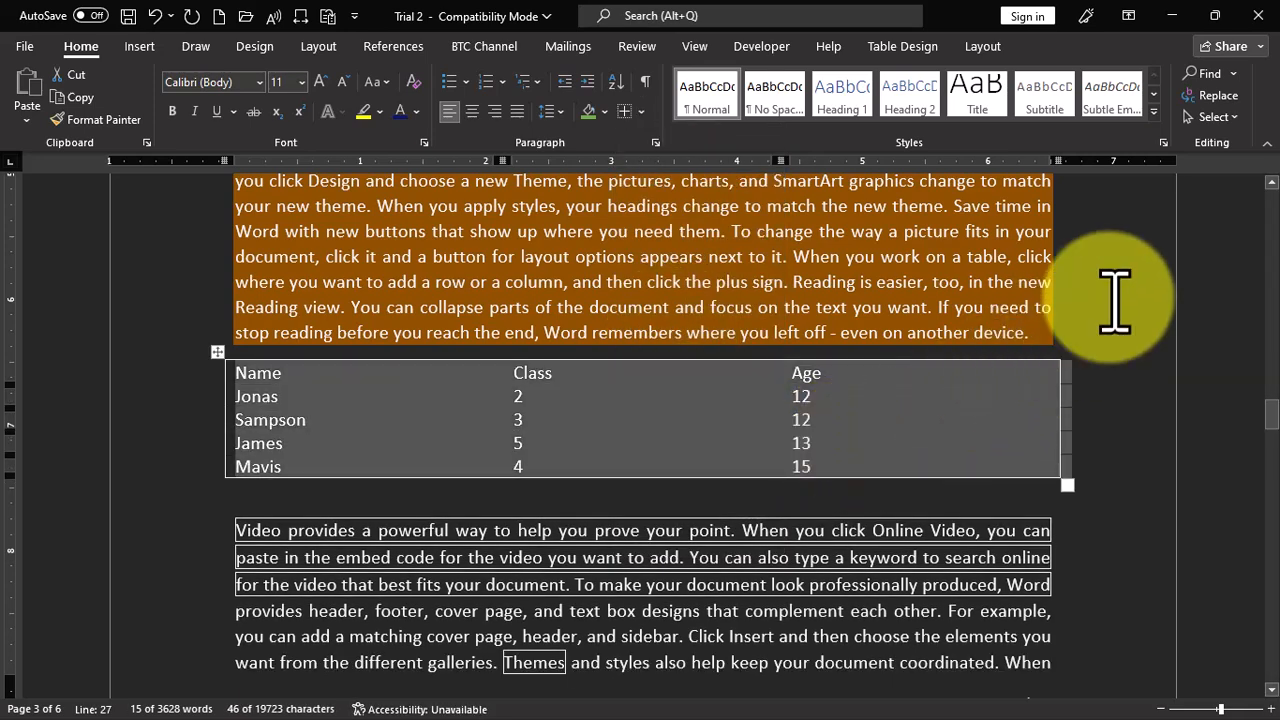
click(1112, 299)
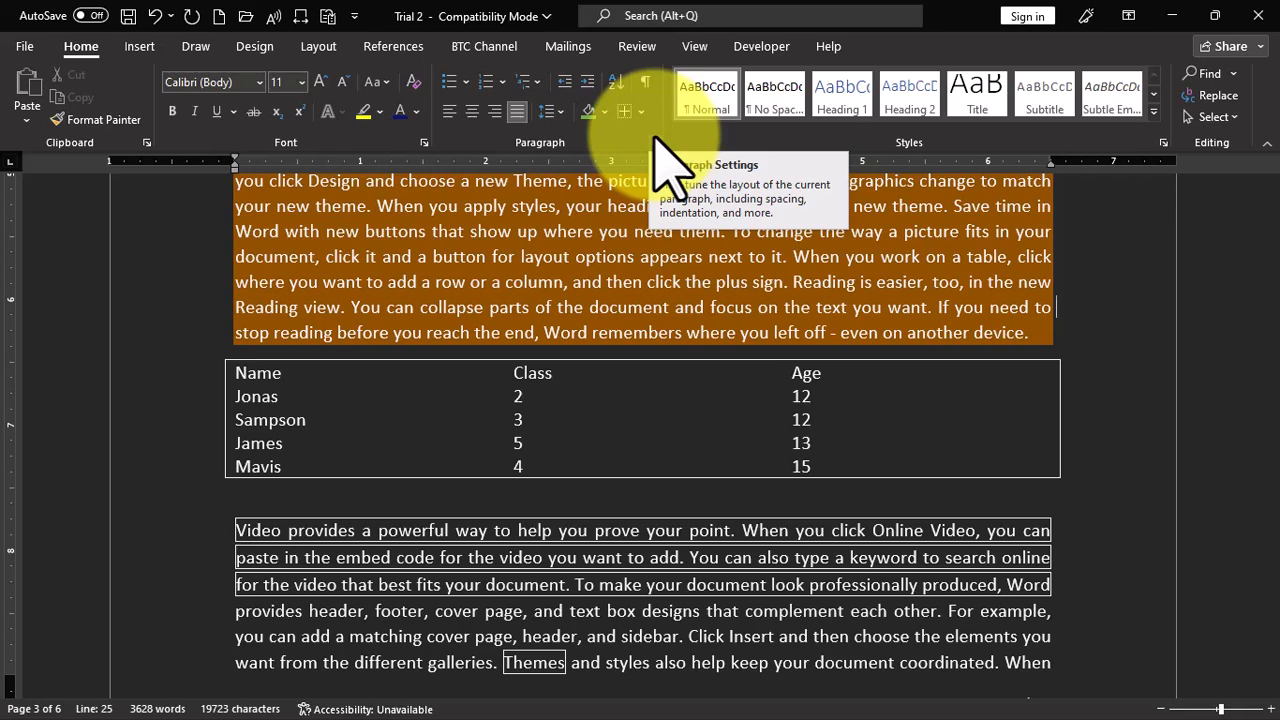
- Set the first paragraph below the table to Left alignment and outline level Level 2 in its Paragraph settings
click(621, 476)
scroll(614, 451, down, 9)
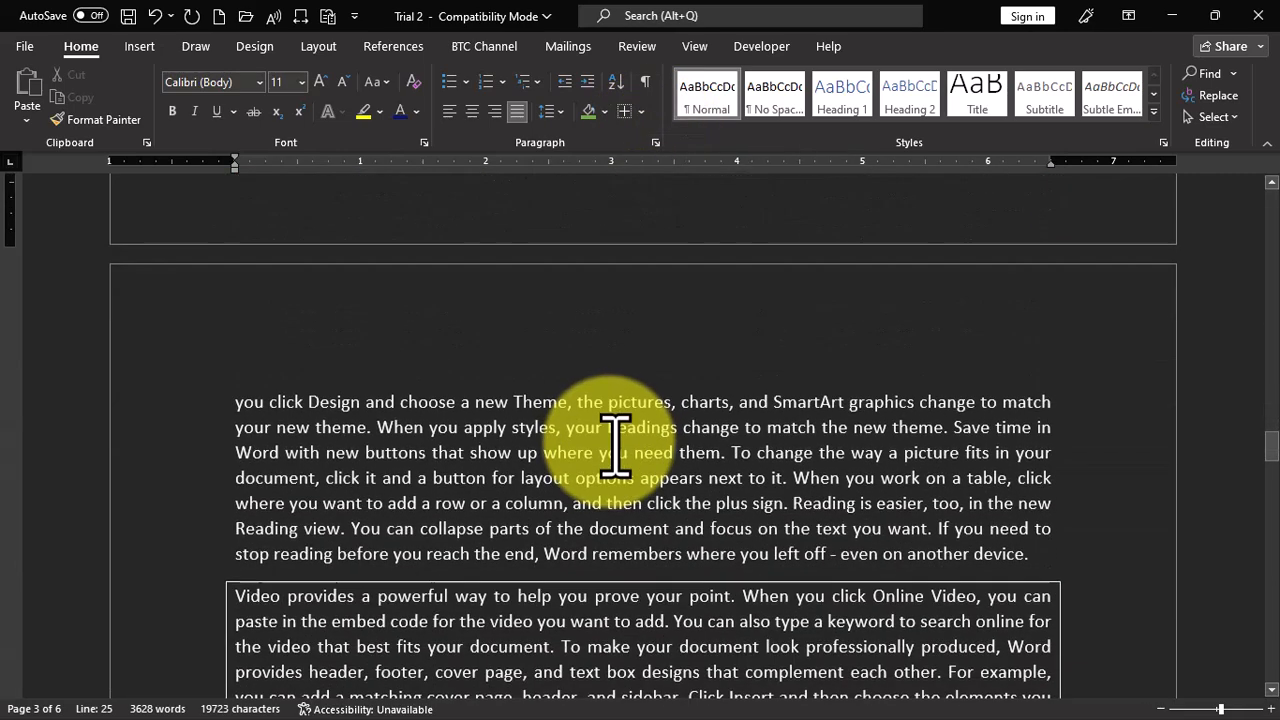
triple_click(571, 323)
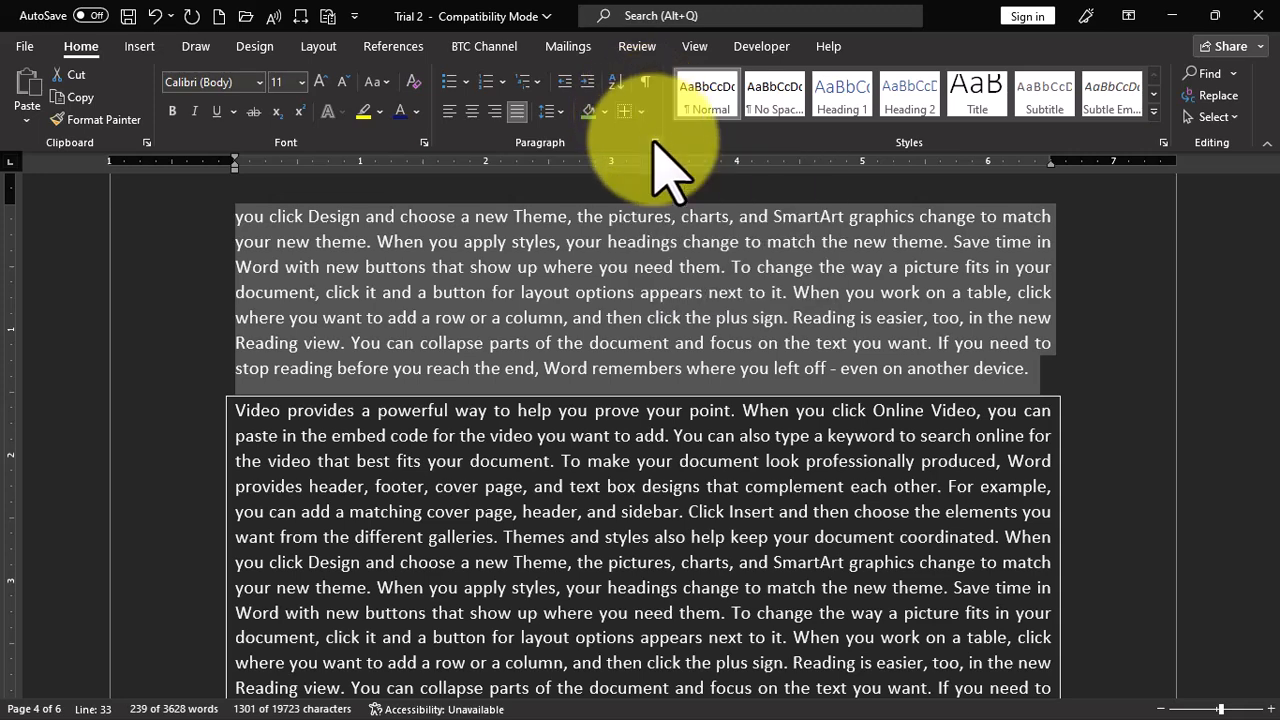
click(655, 142)
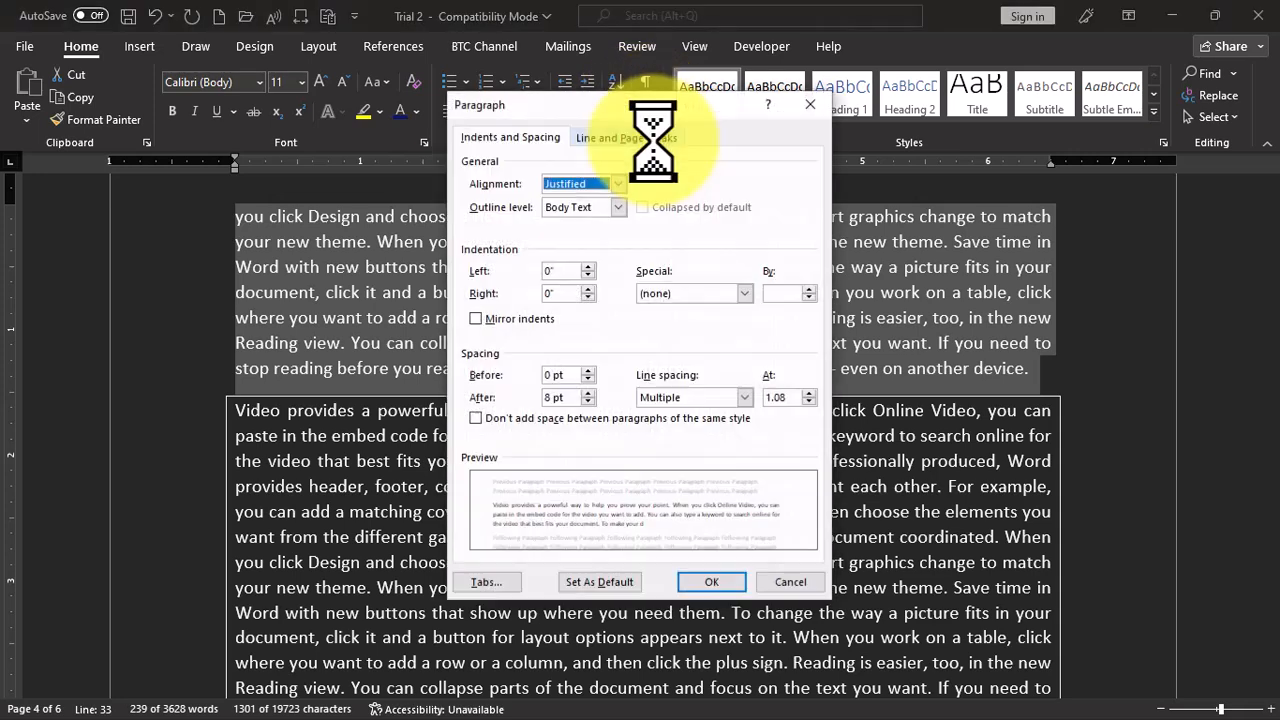
click(485, 137)
click(600, 137)
click(515, 137)
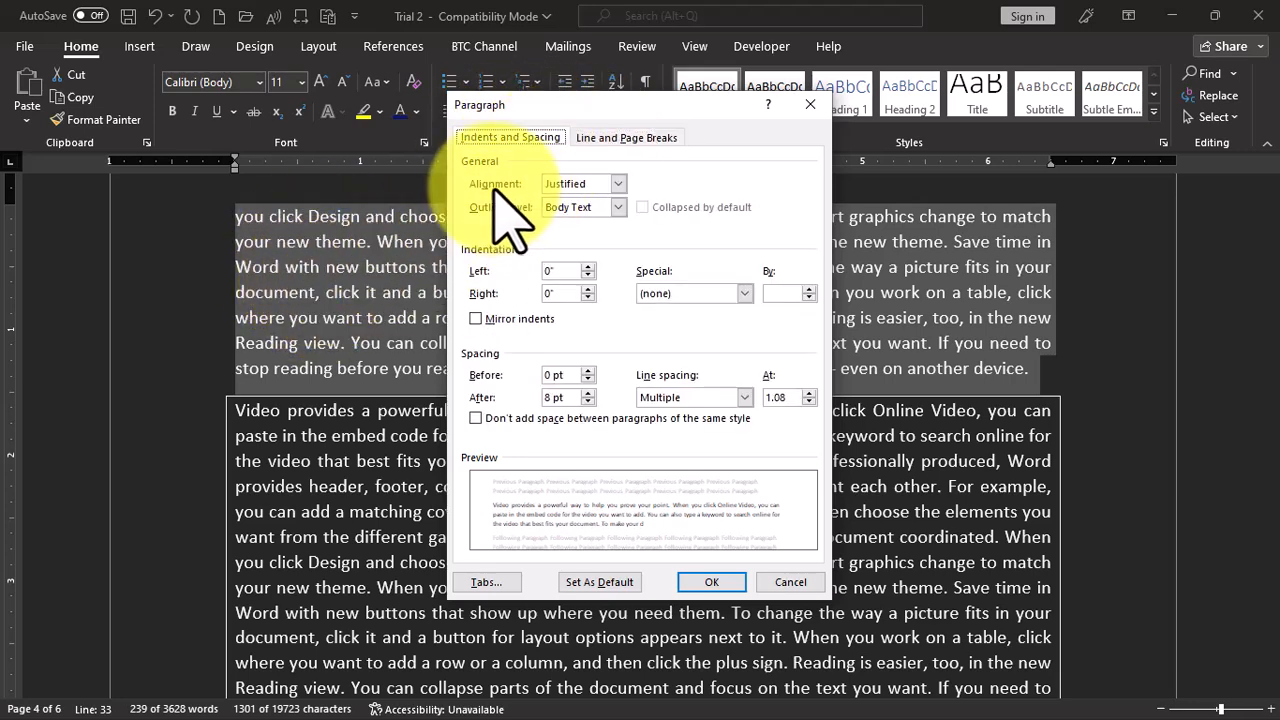
click(617, 183)
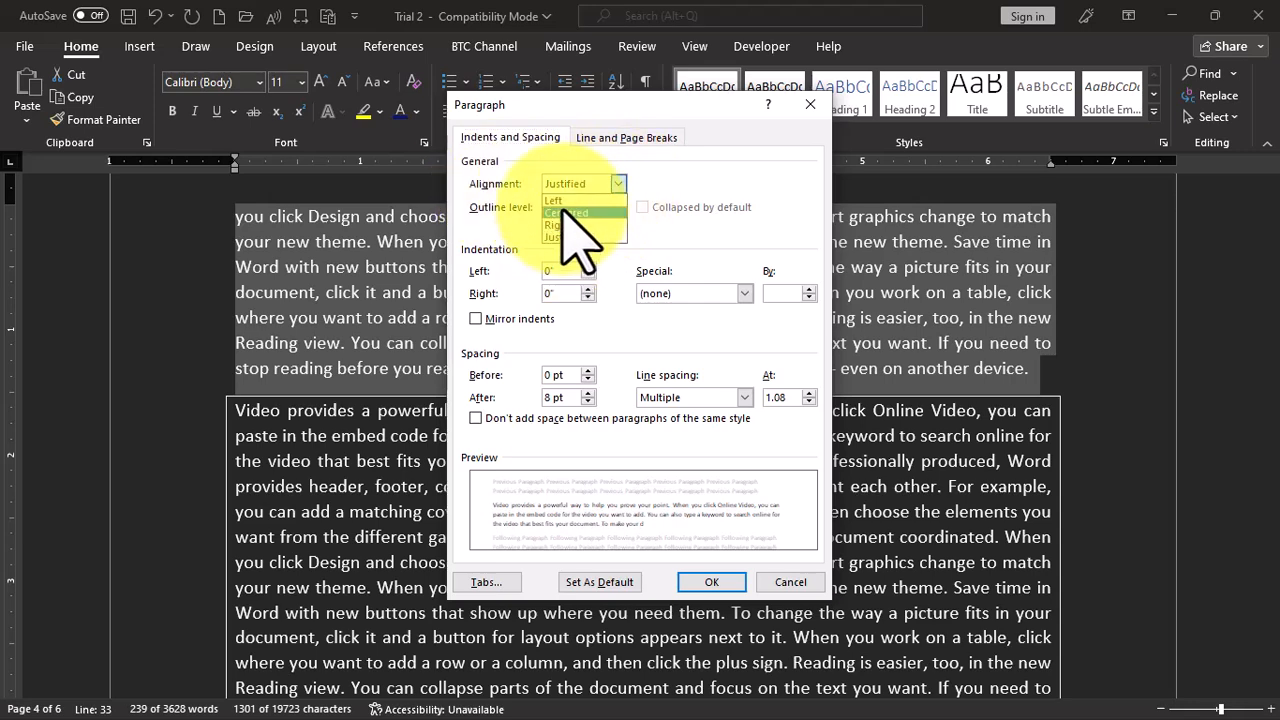
click(562, 201)
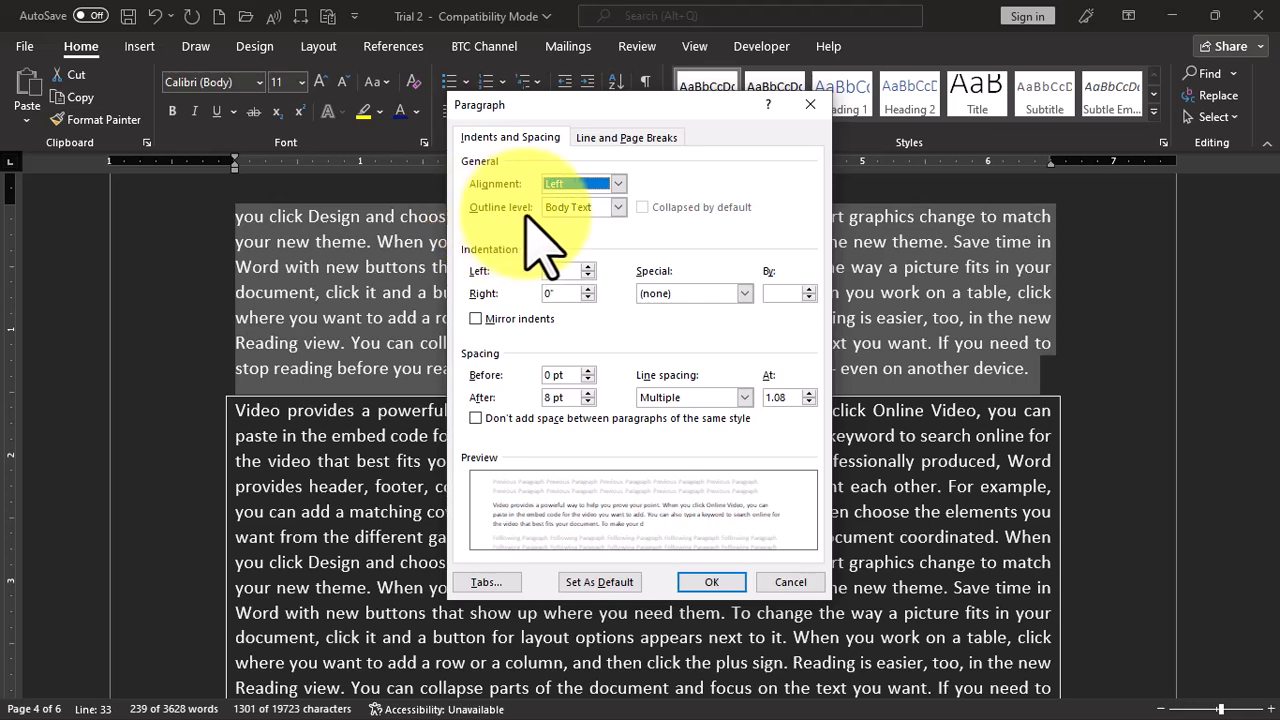
click(617, 207)
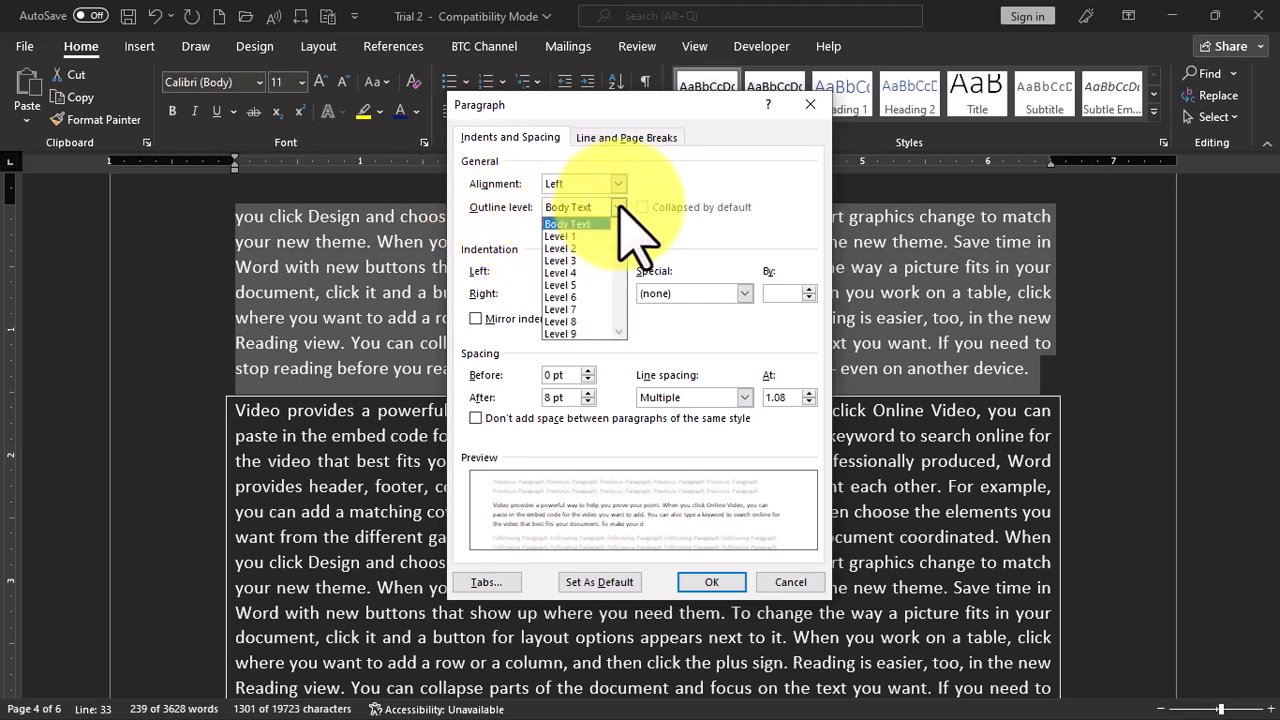
click(574, 248)
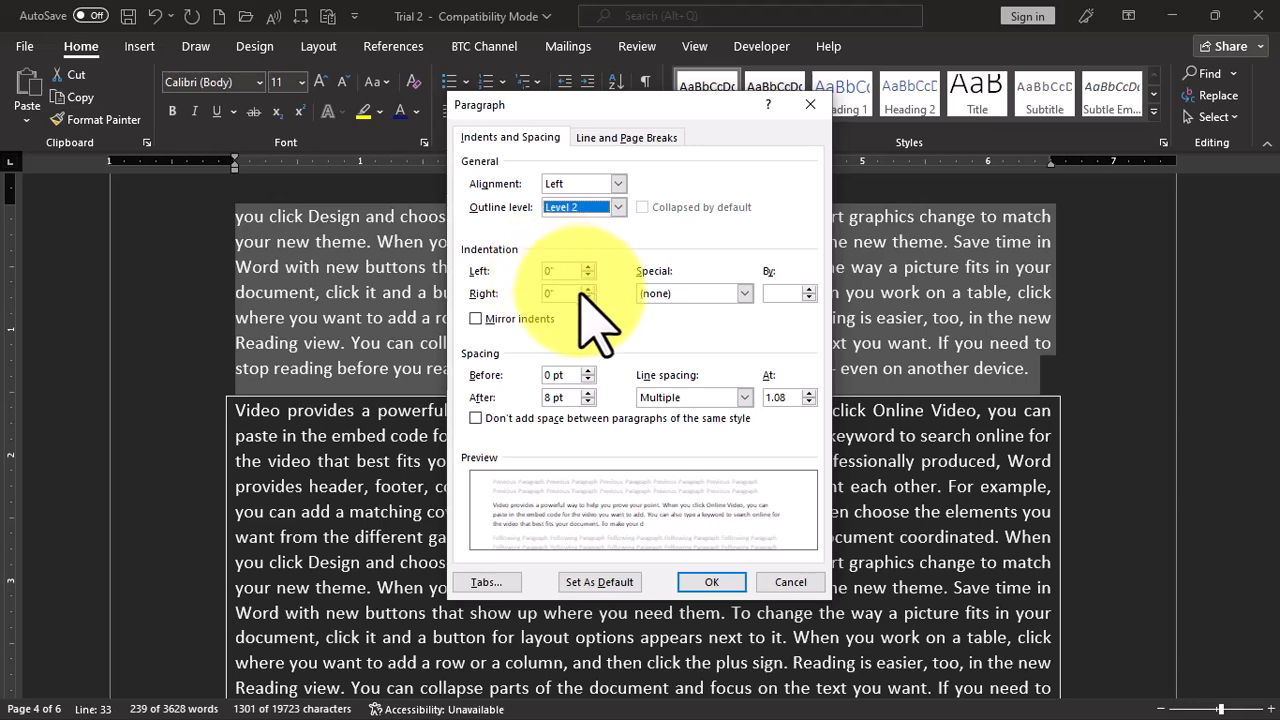
- Set left and right indents to 0.4", a first-line indent of 0.3", and spacing to 6 pt before and 12 pt after, and apply the settings
click(588, 268)
click(588, 268)
click(588, 268)
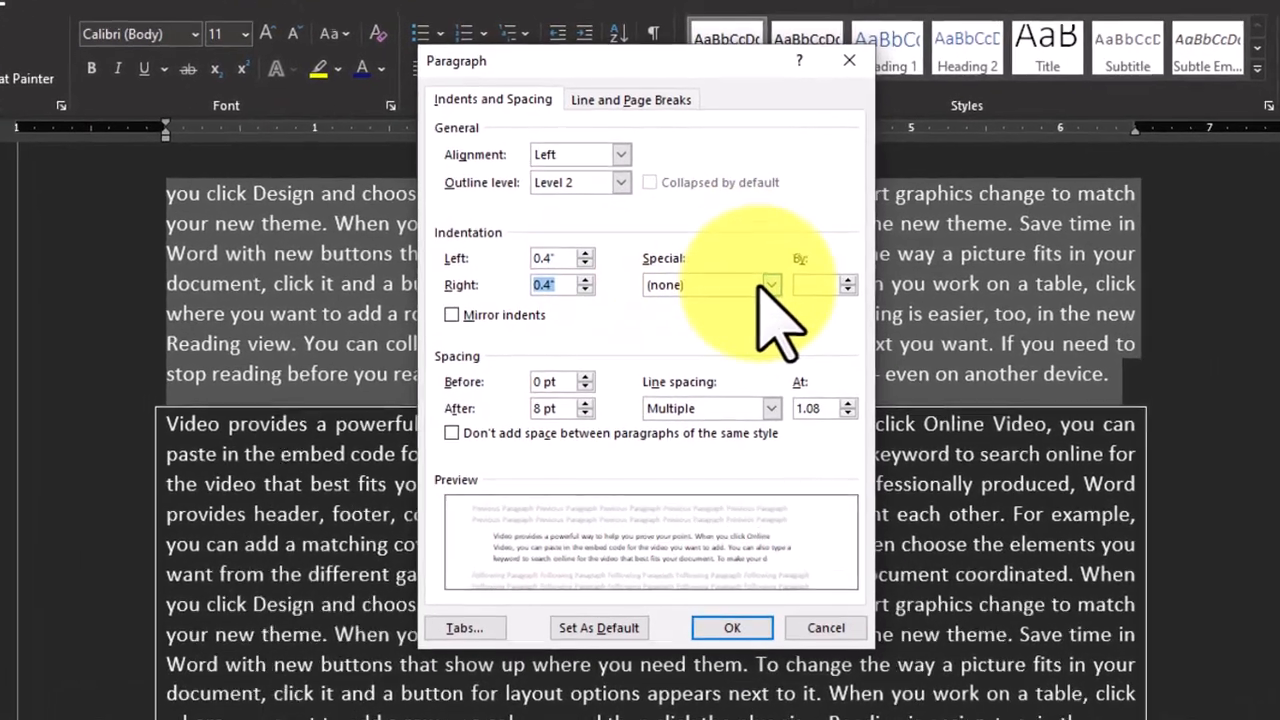
click(744, 293)
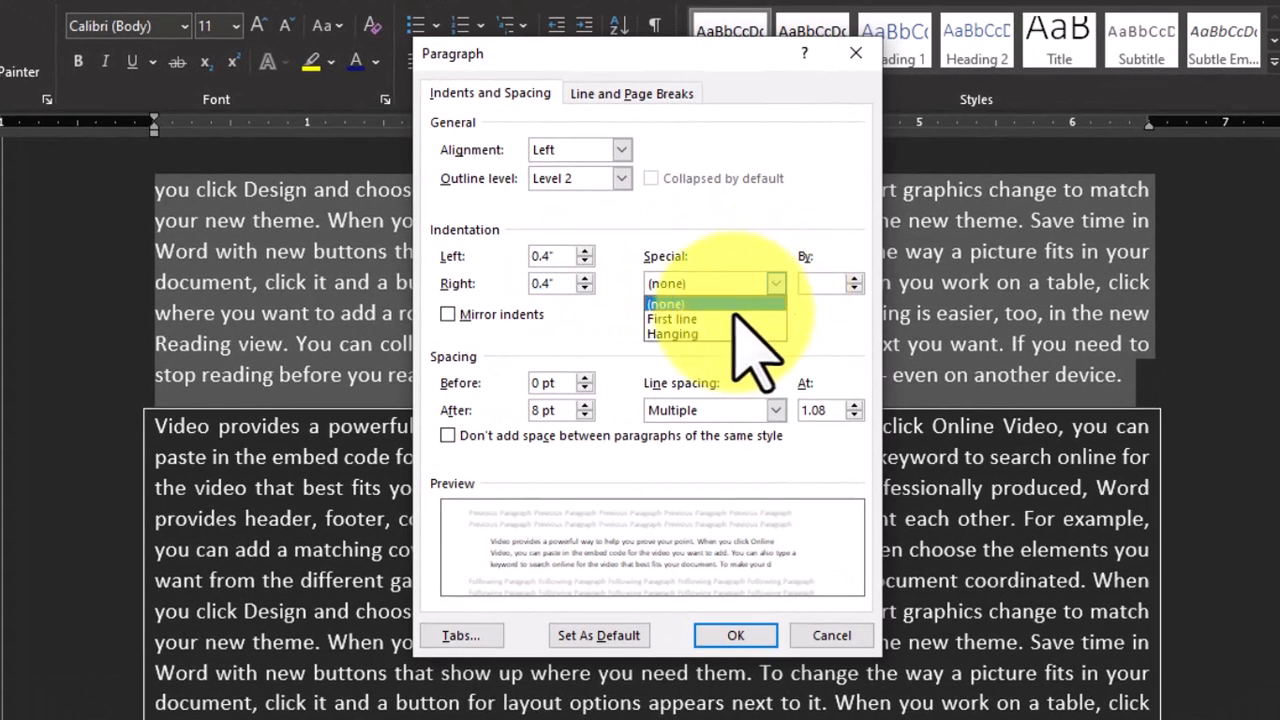
click(778, 284)
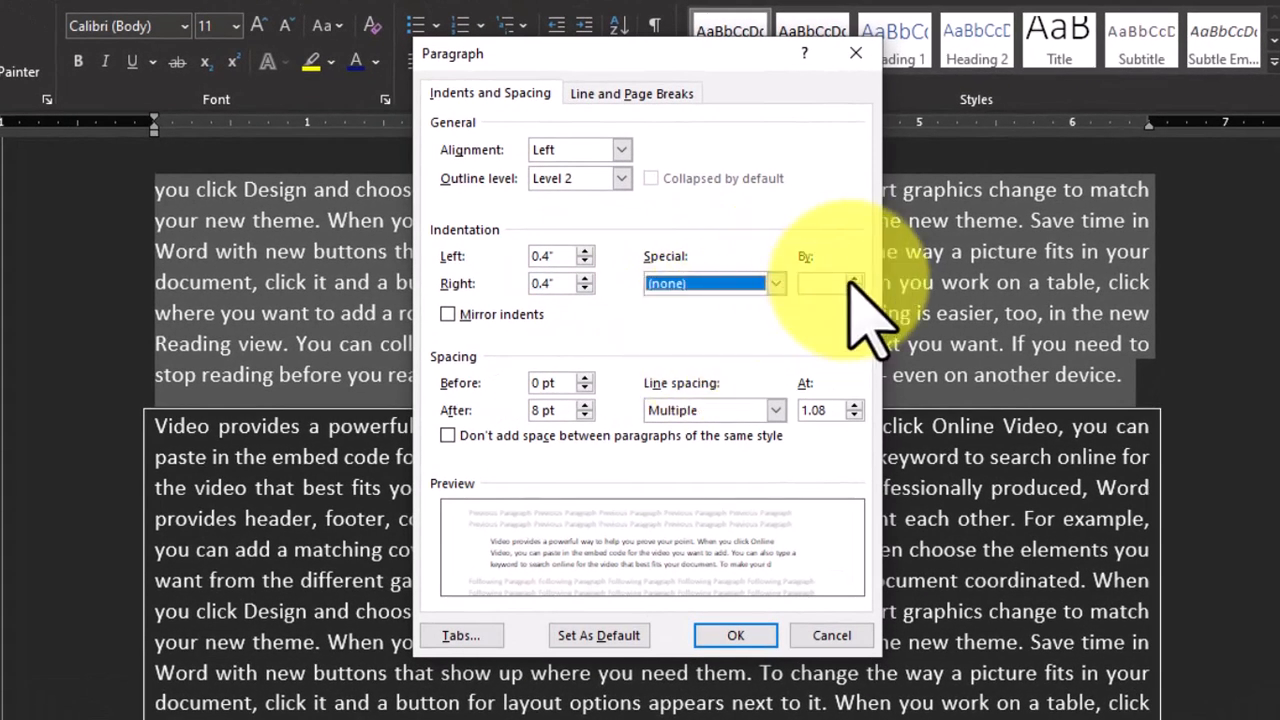
key(Down)
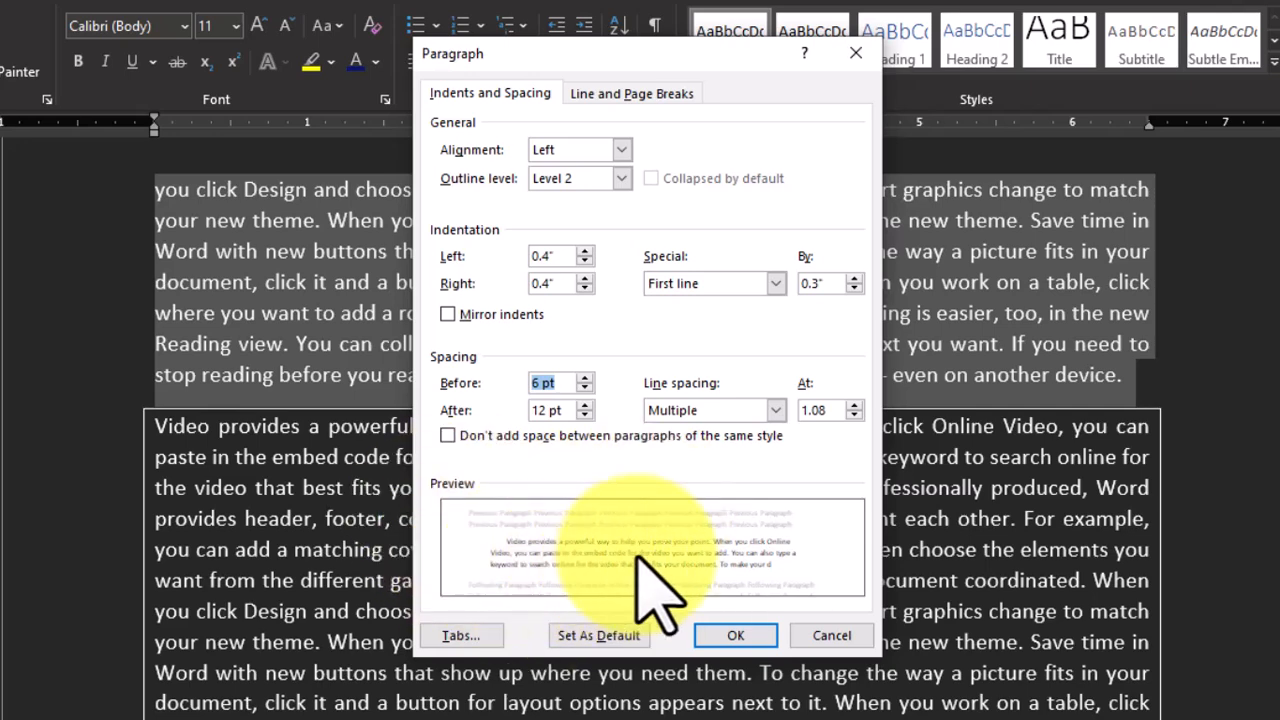
click(736, 638)
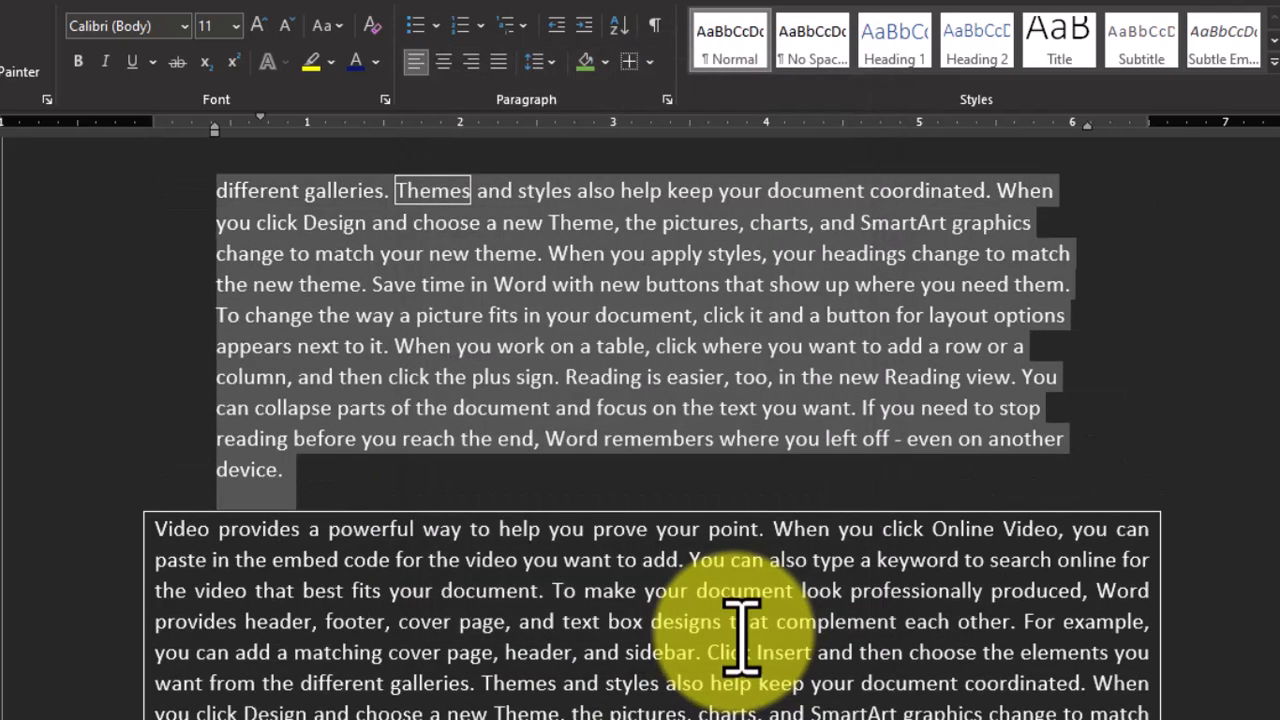